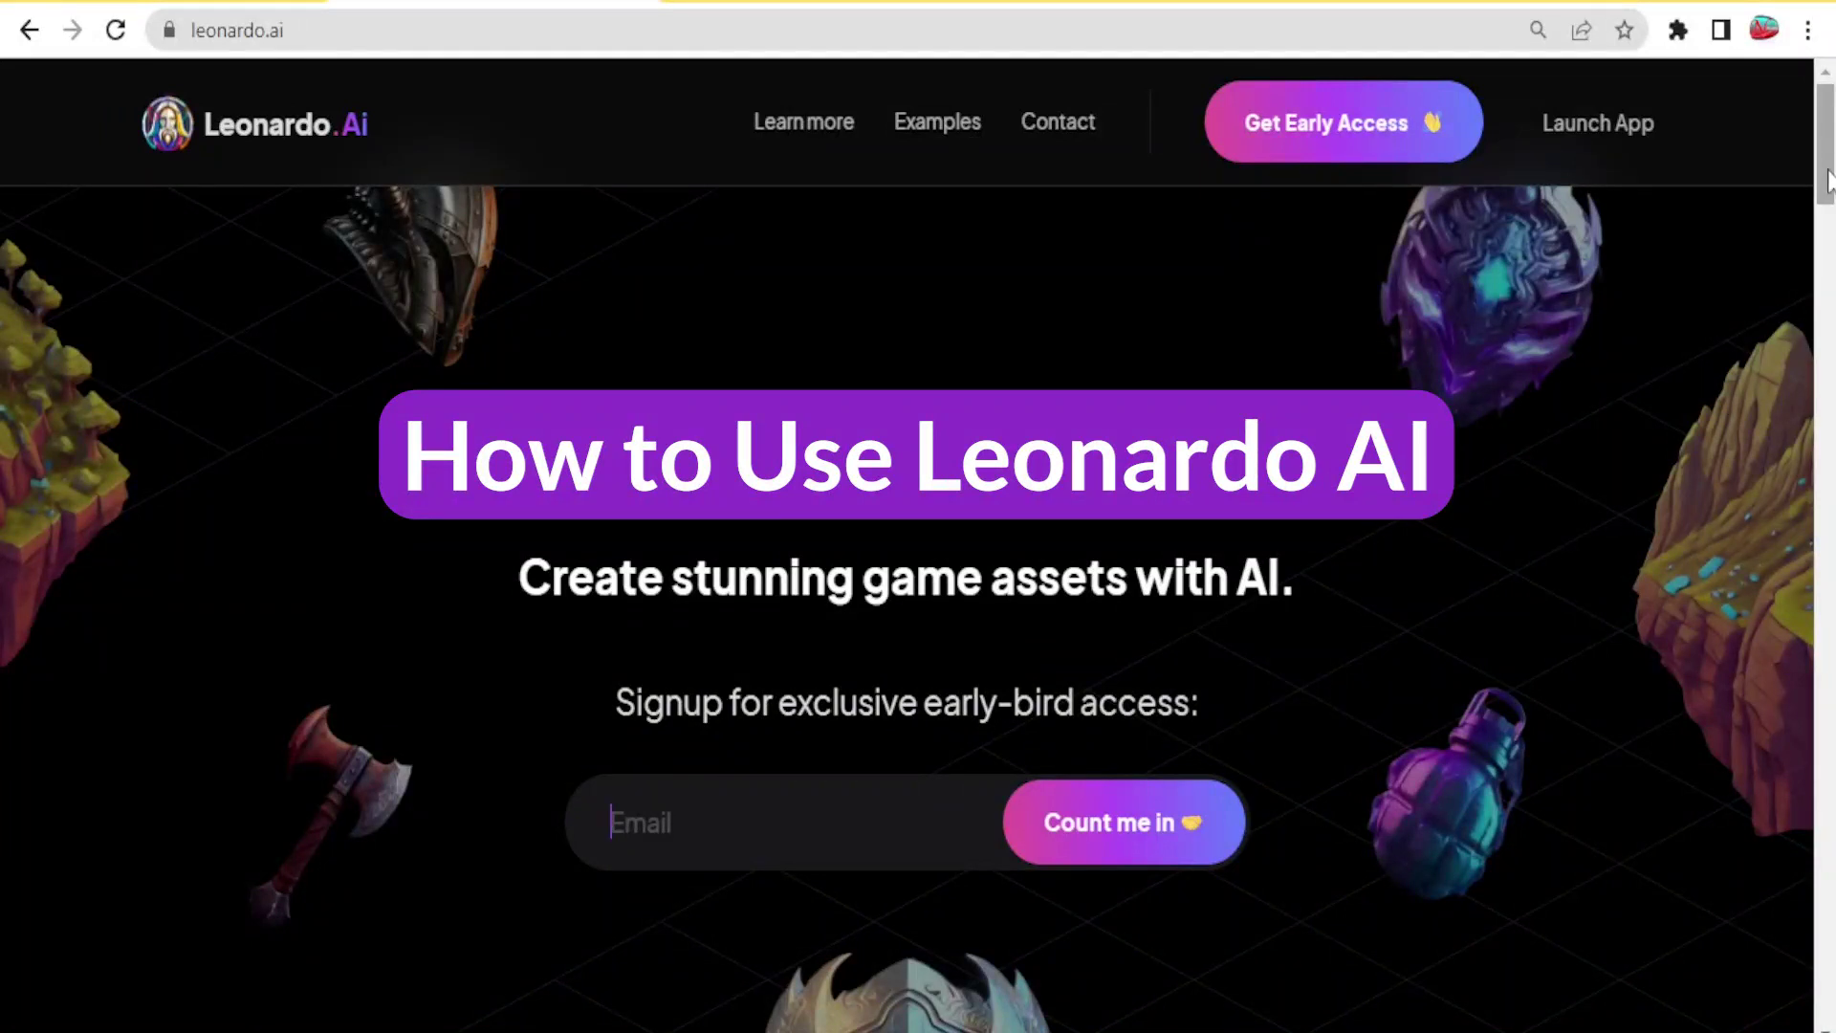
- Sign up for Leonardo.Ai early access by pasting an e-mail address and submitting it
drag(1828, 182, 1827, 340)
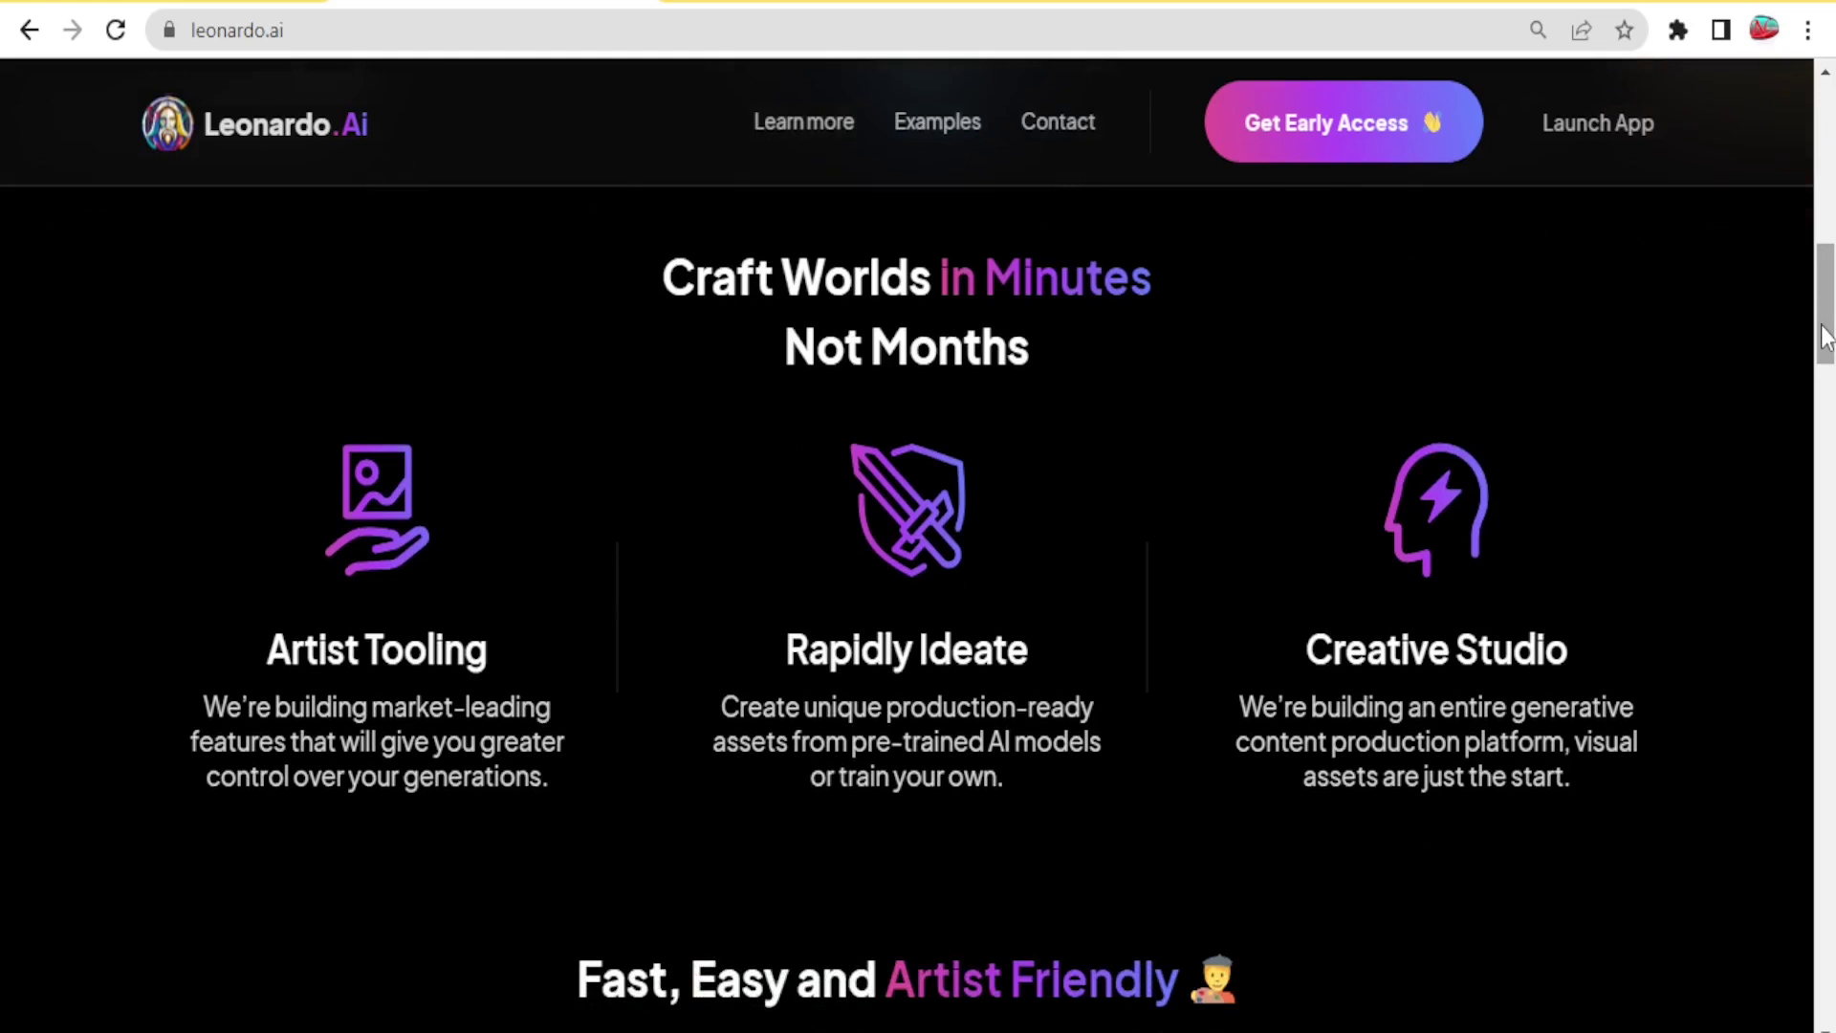
drag(1827, 337, 1826, 337)
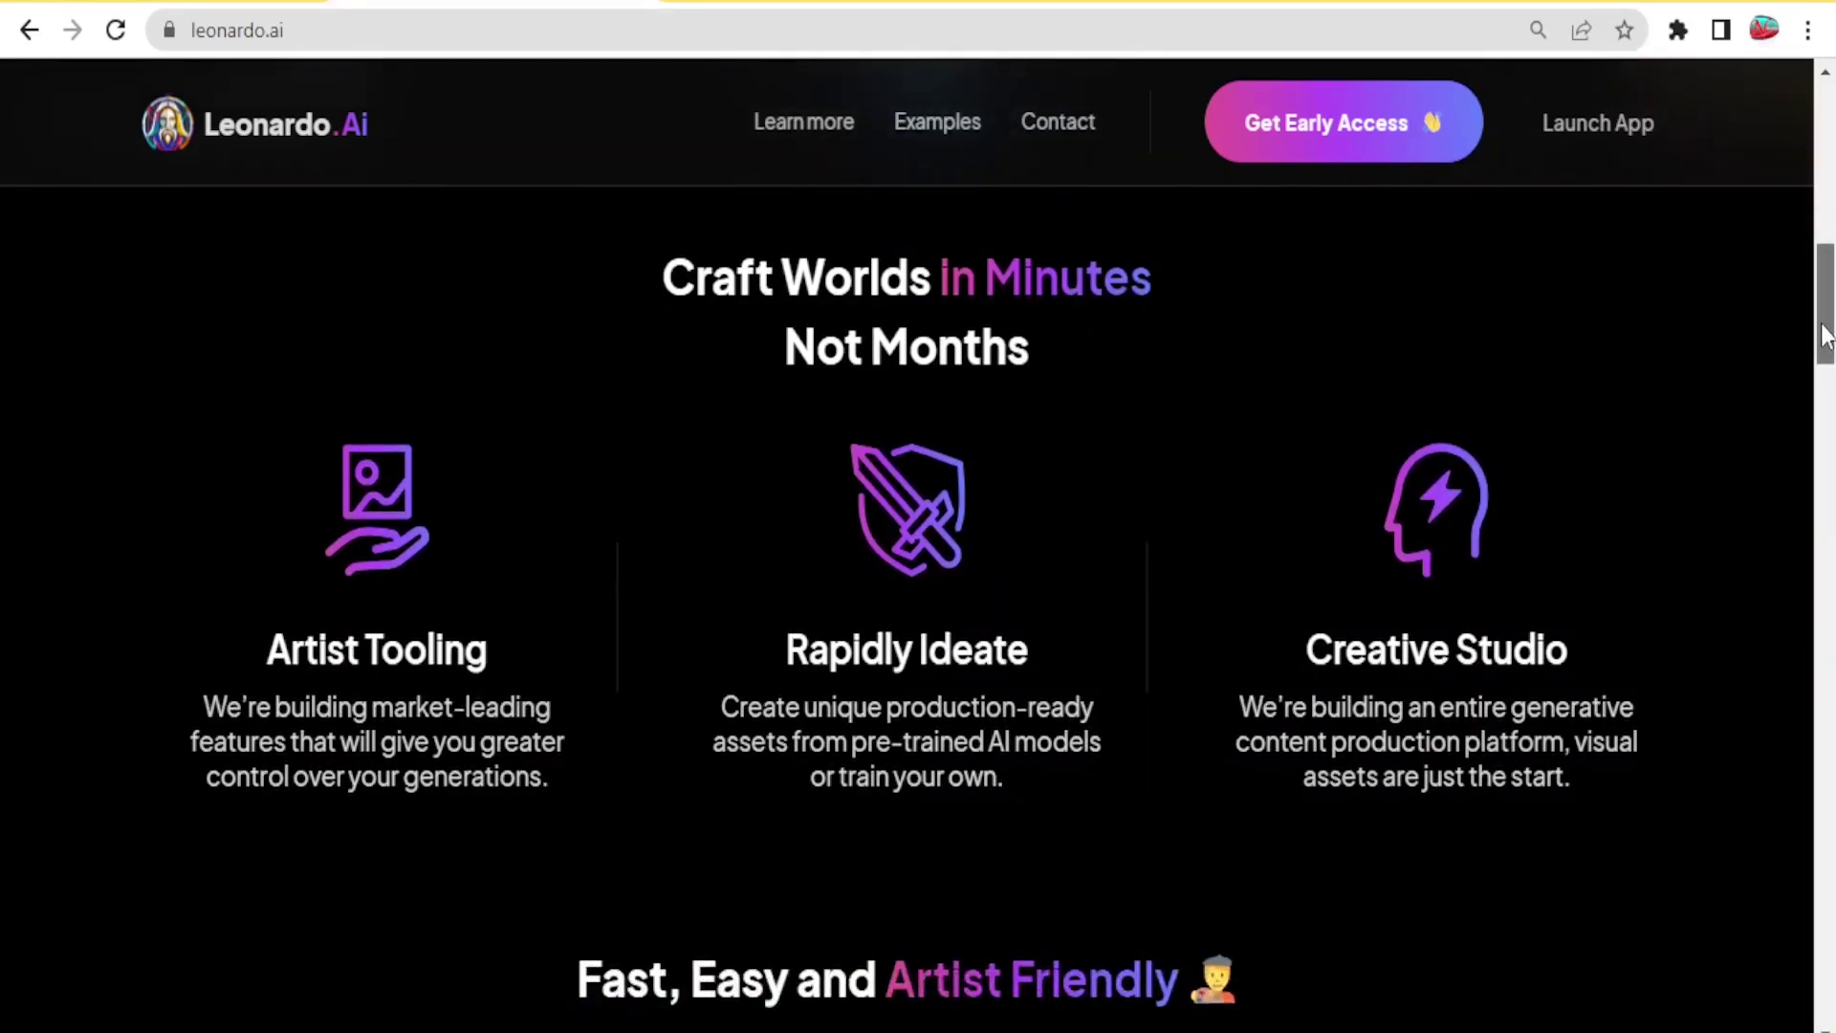
drag(1826, 335, 1826, 337)
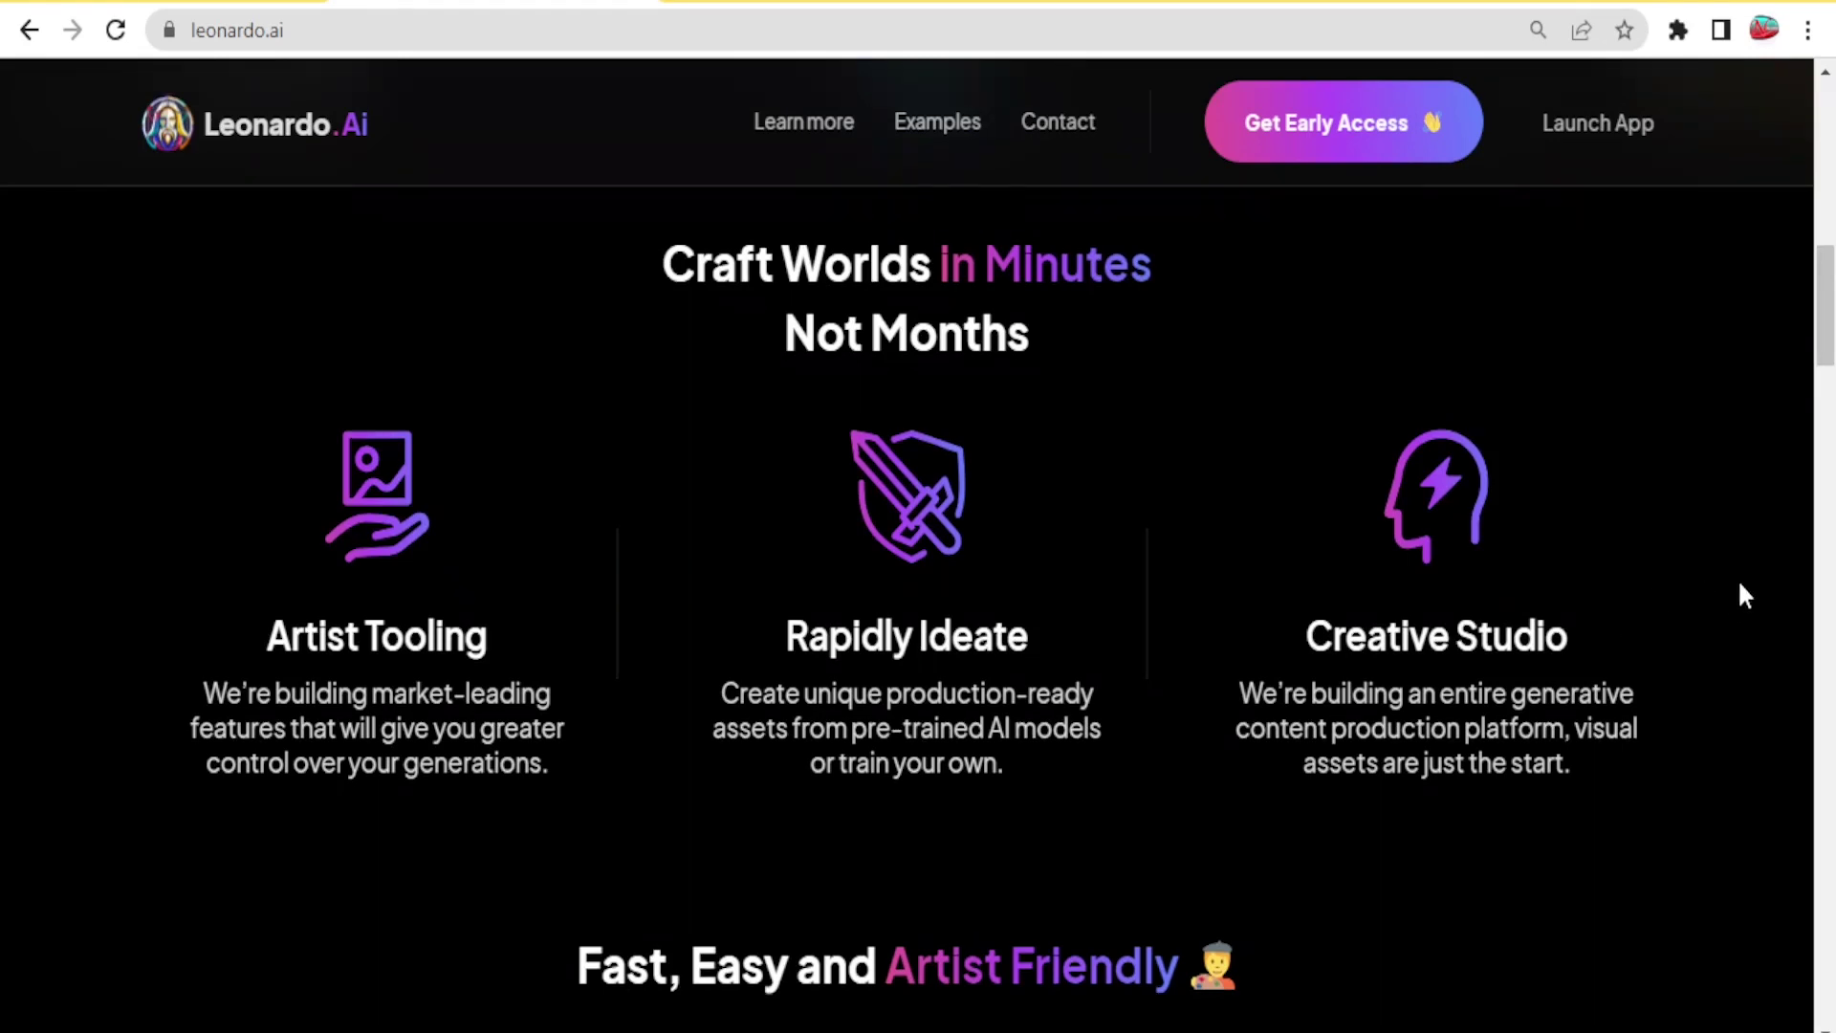
scroll(1803, 545, up, 10)
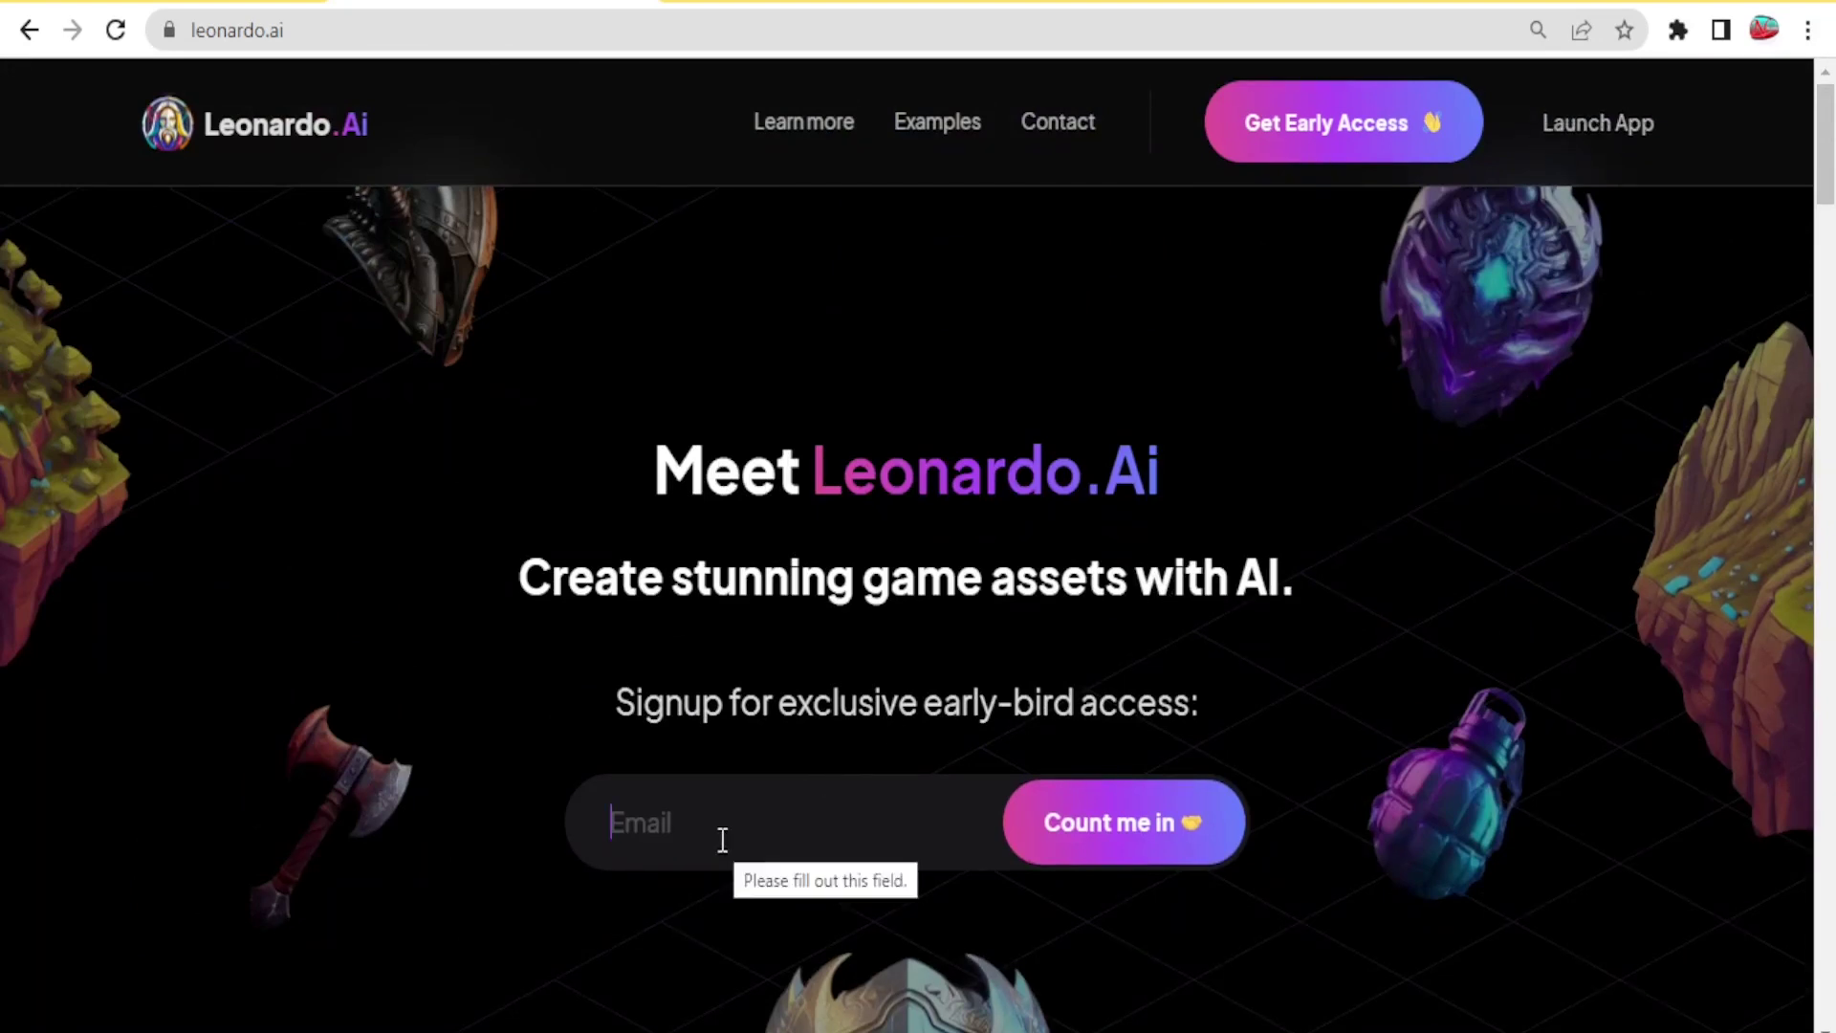
key(ctrl+v)
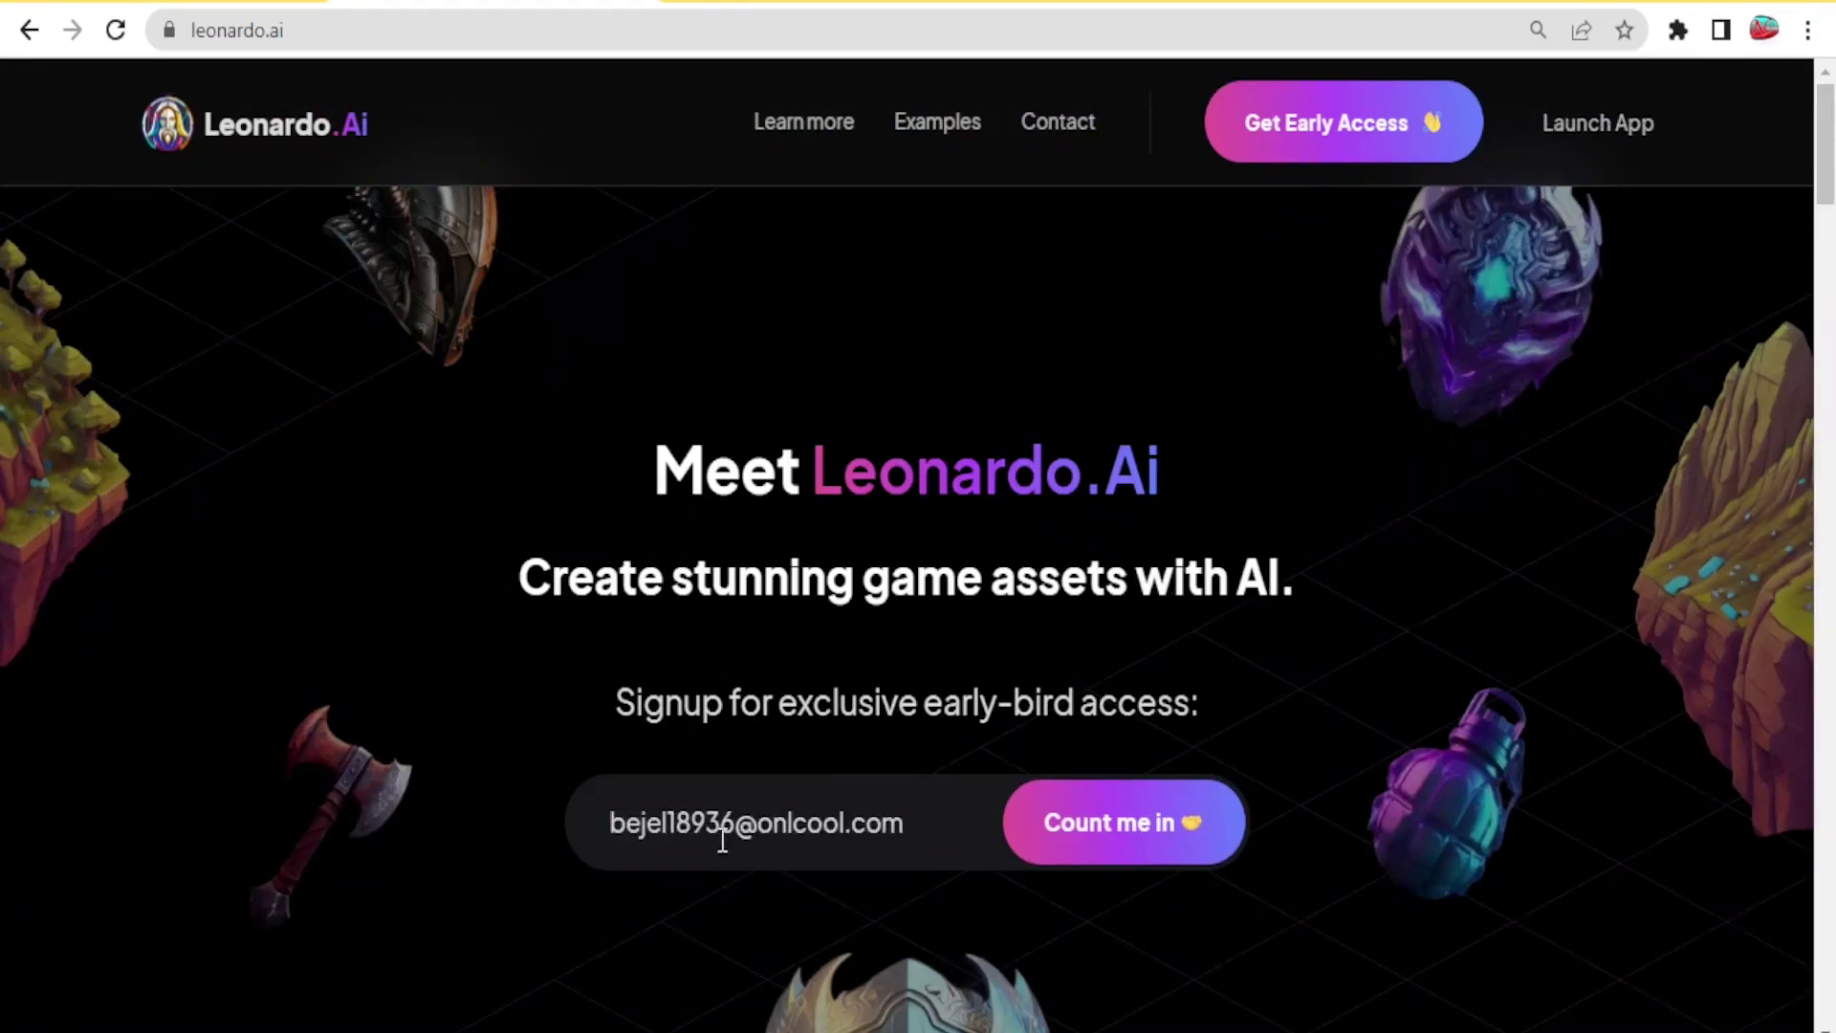
click(1071, 830)
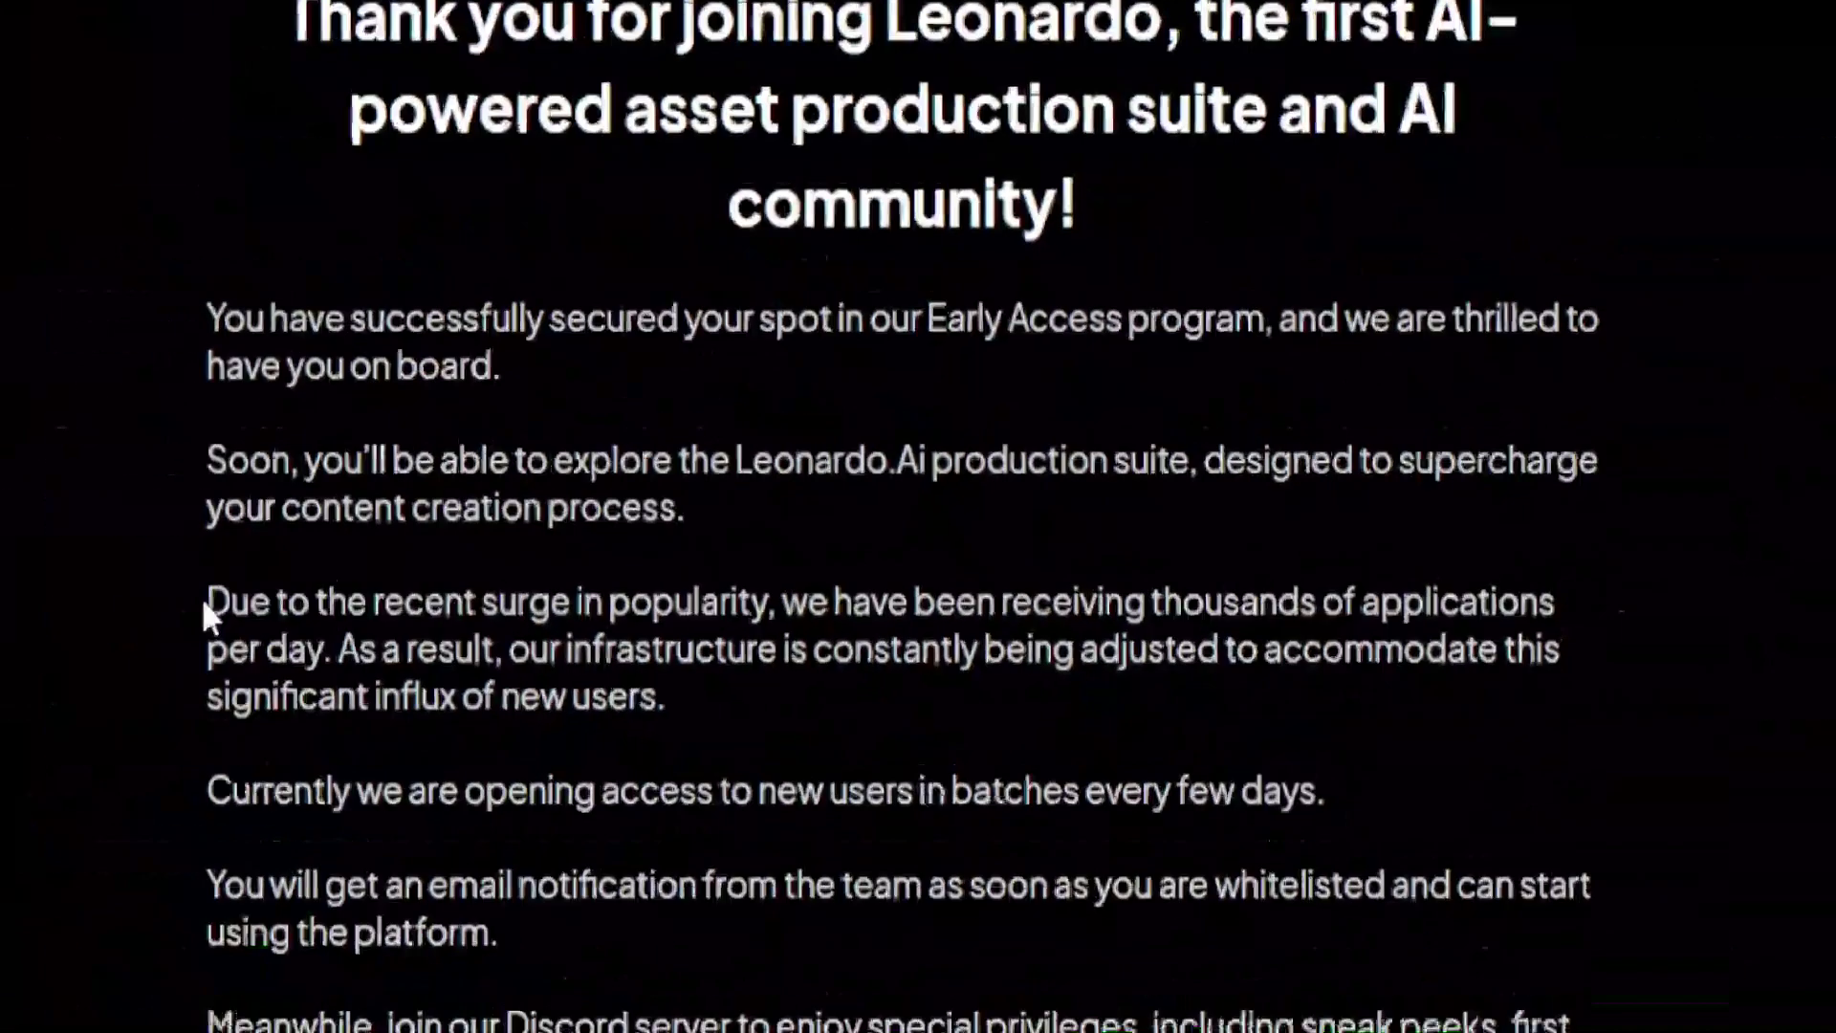
- Highlight the thank-you page's paragraph about the surge in applications
drag(209, 601, 319, 658)
drag(481, 616, 732, 646)
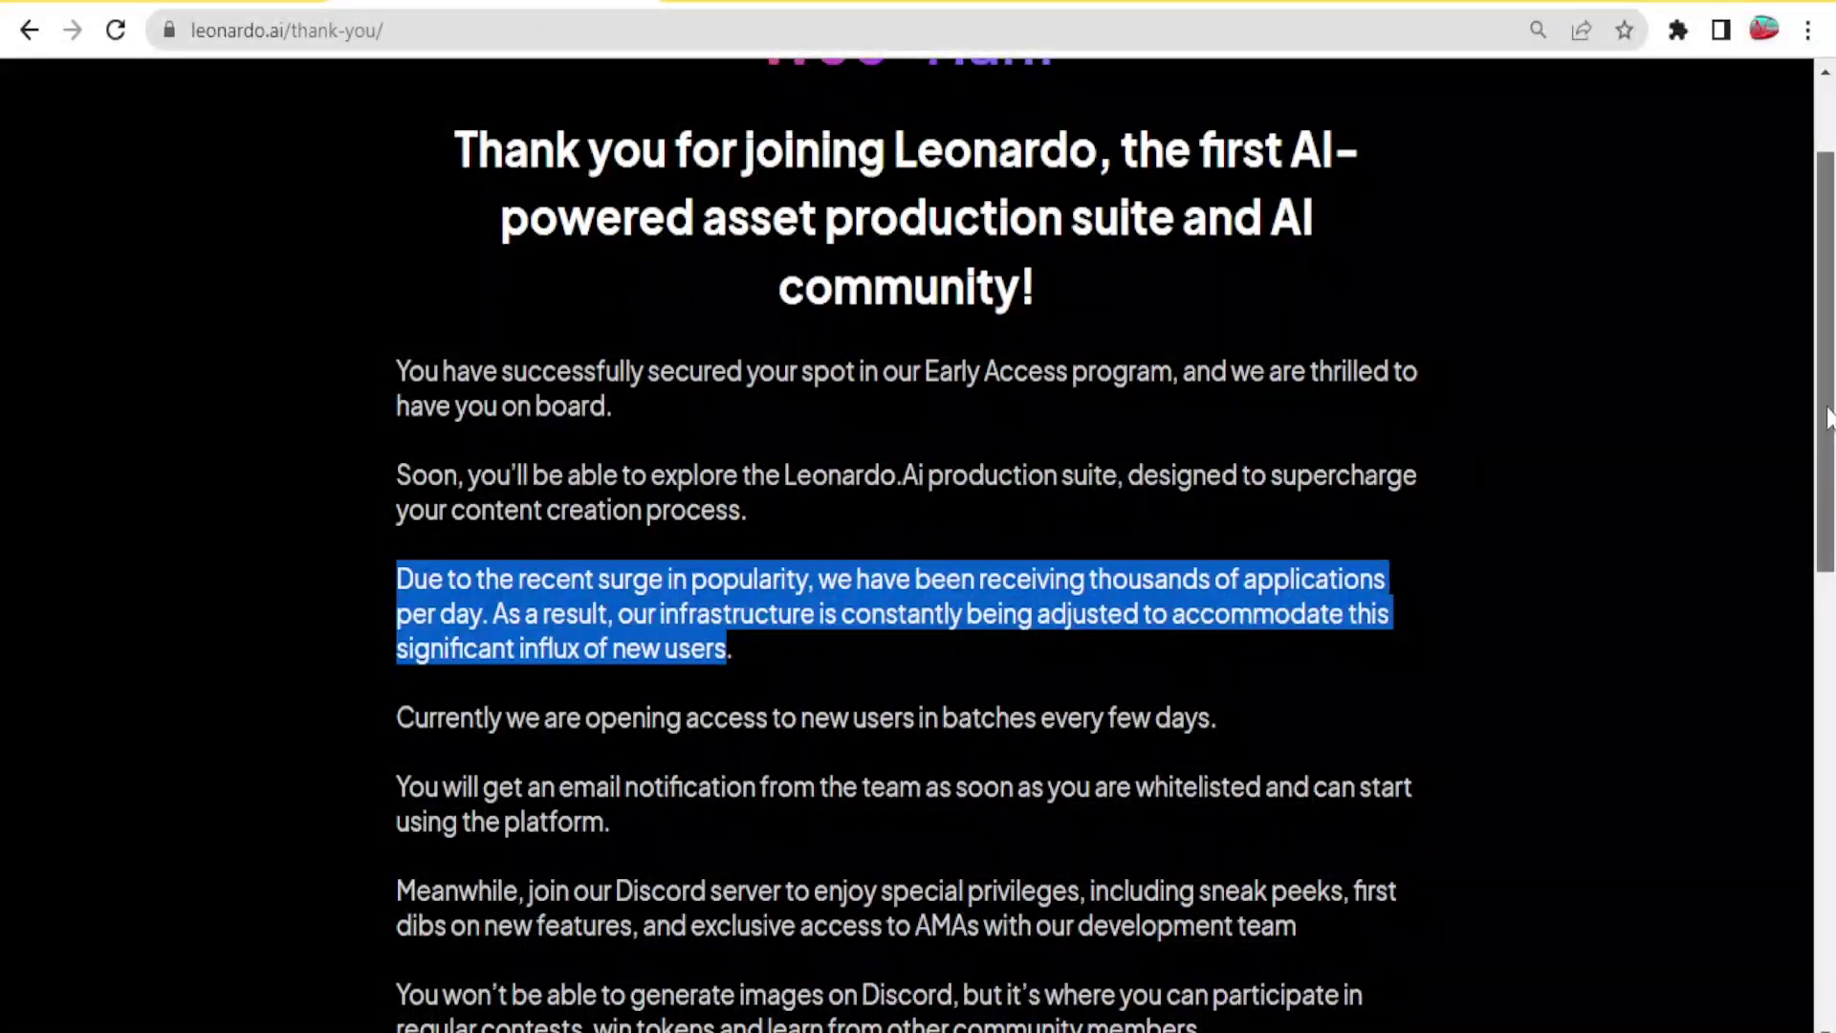
drag(1826, 416, 1827, 612)
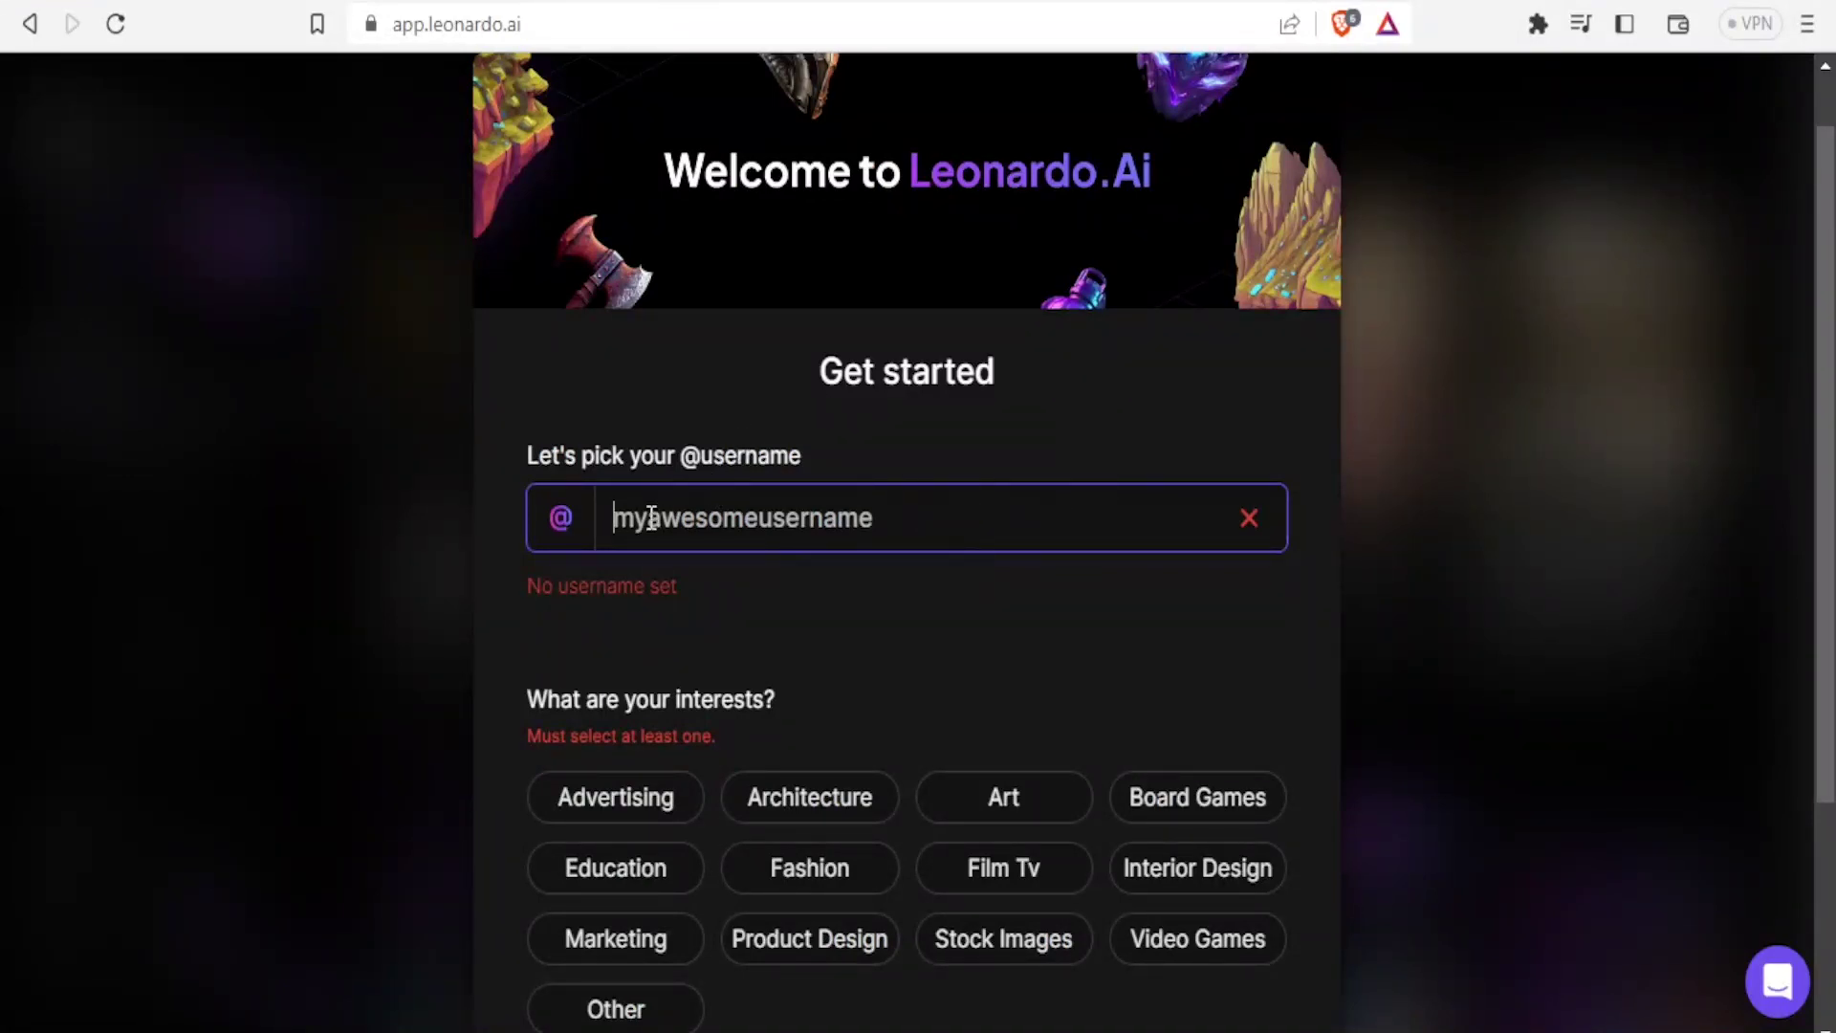
- Enter an available username and pick Education as the interest
text(Njosh)
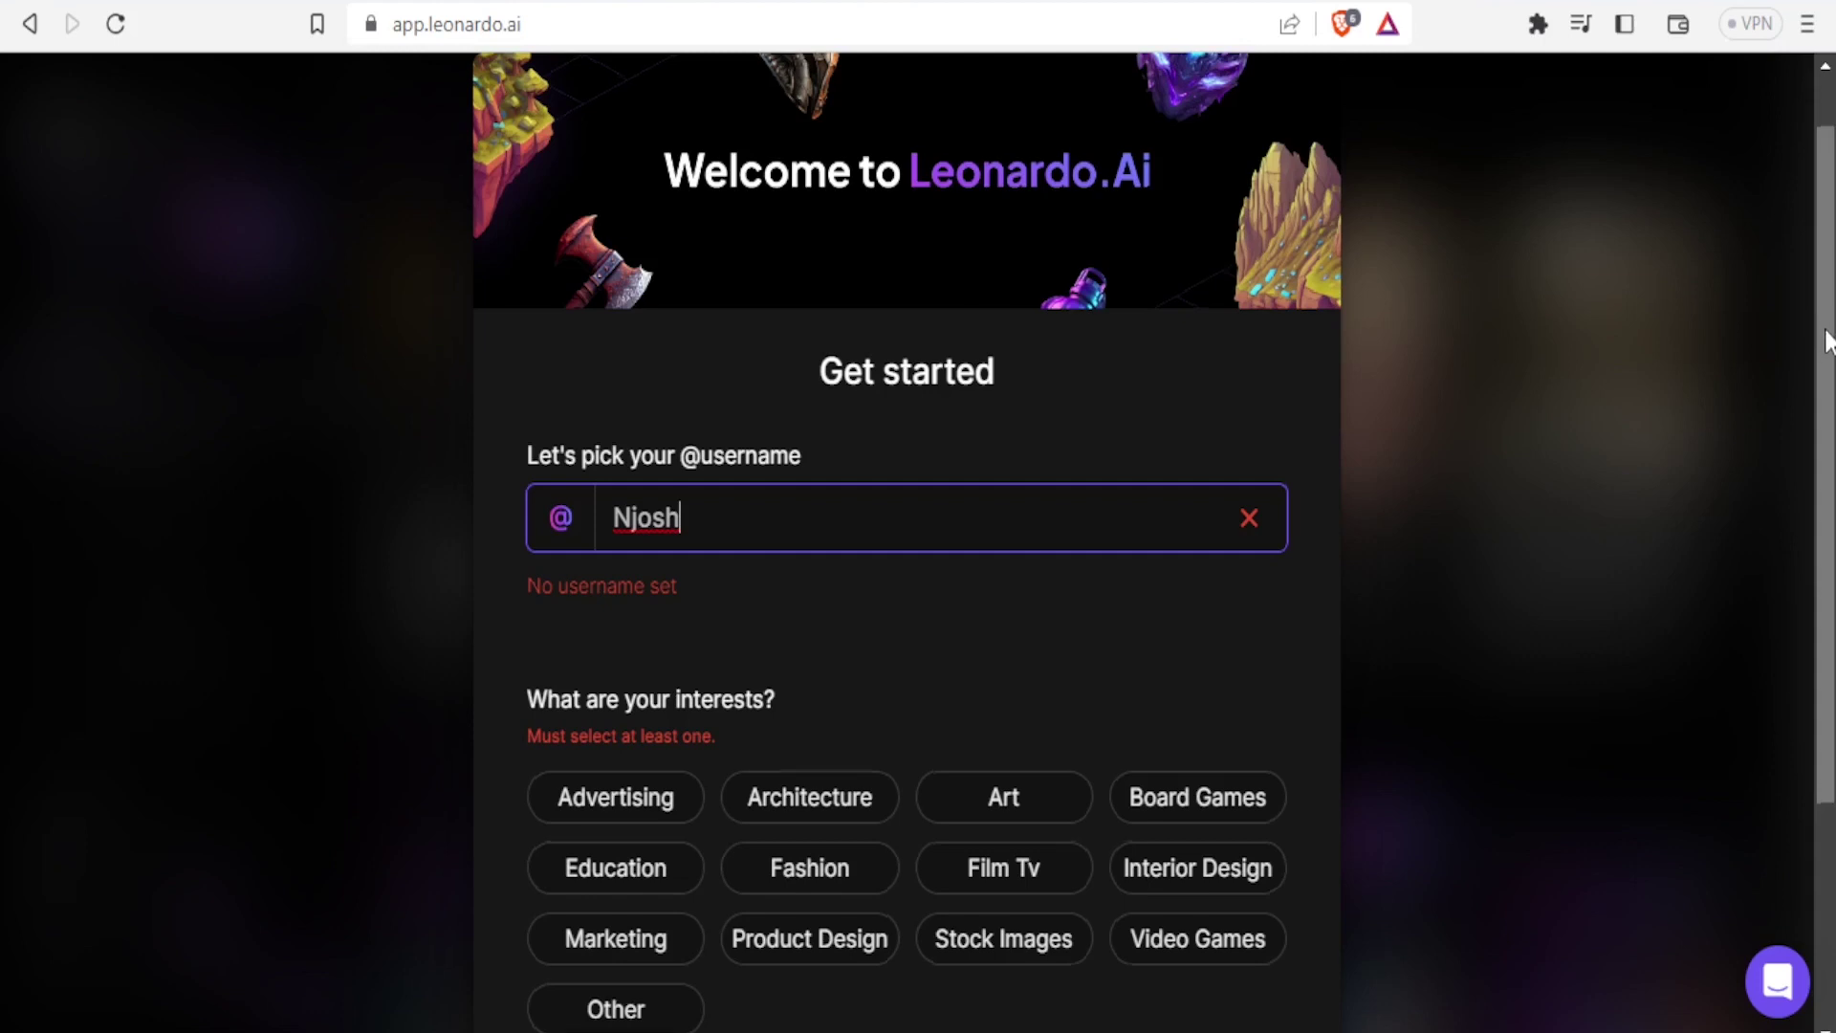
scroll(1827, 397, down, 1)
scroll(1827, 397, down, 2)
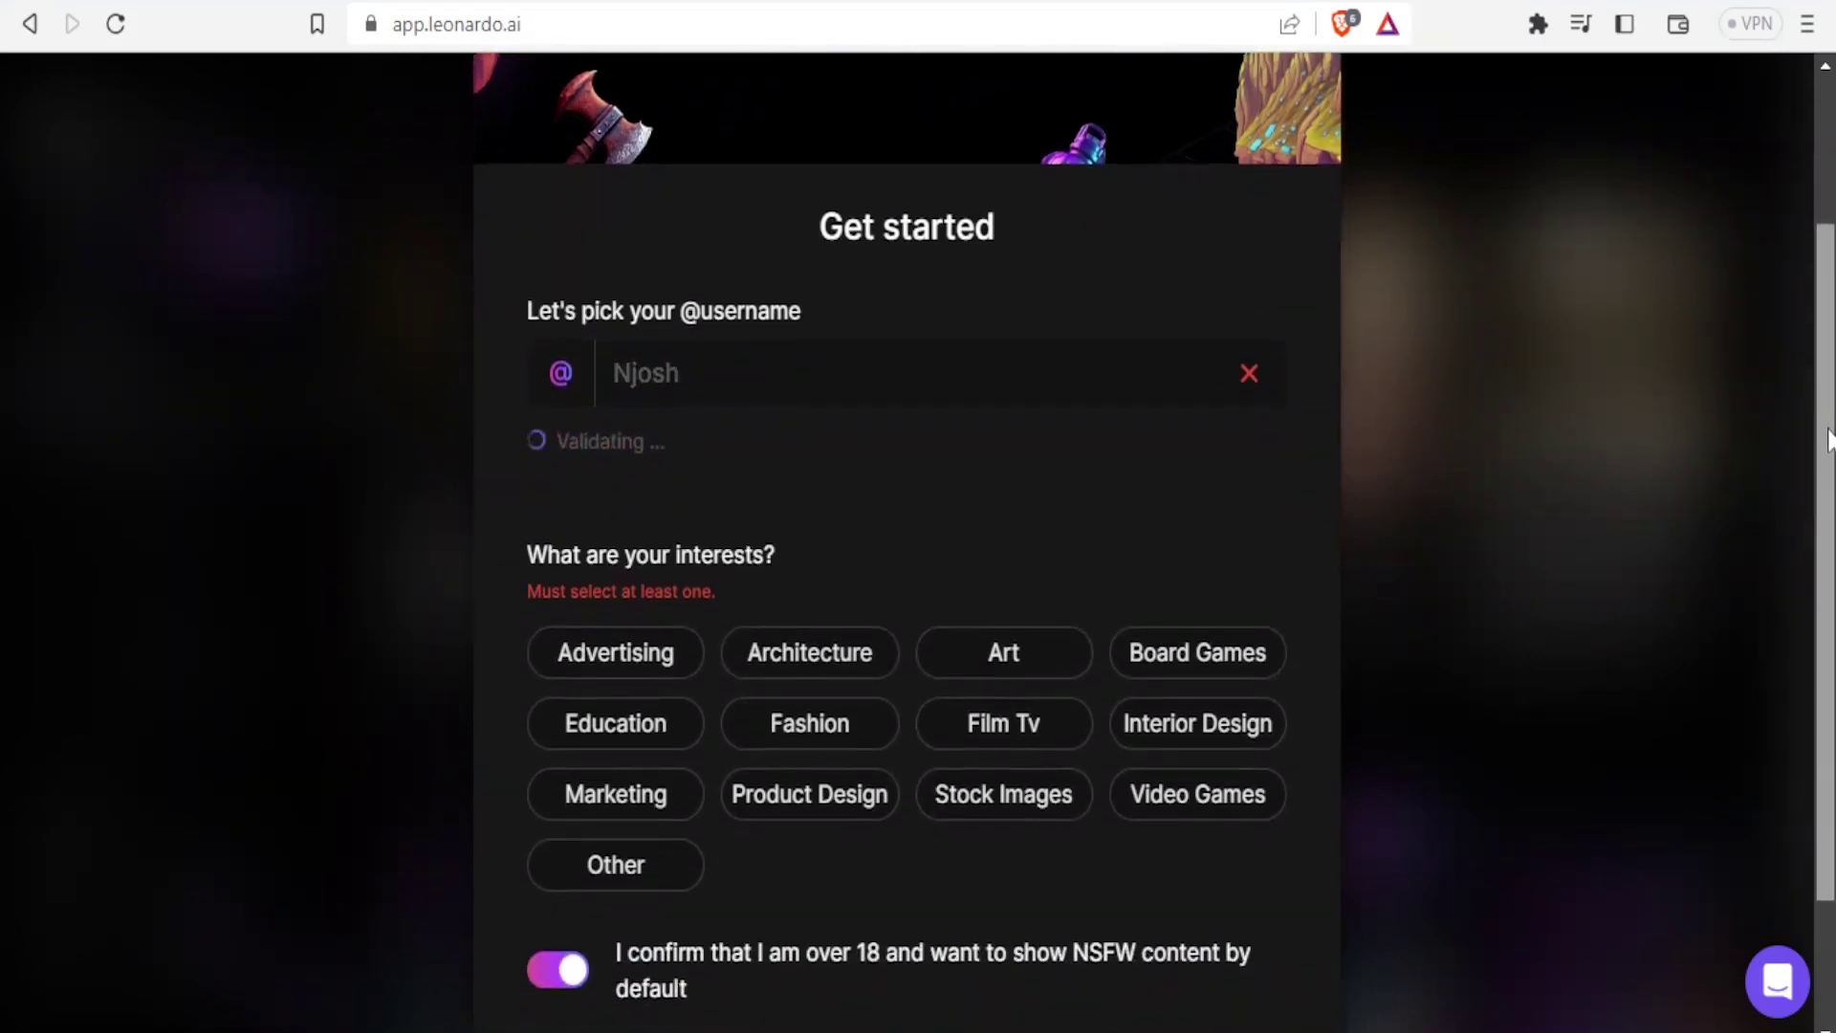
click(1197, 595)
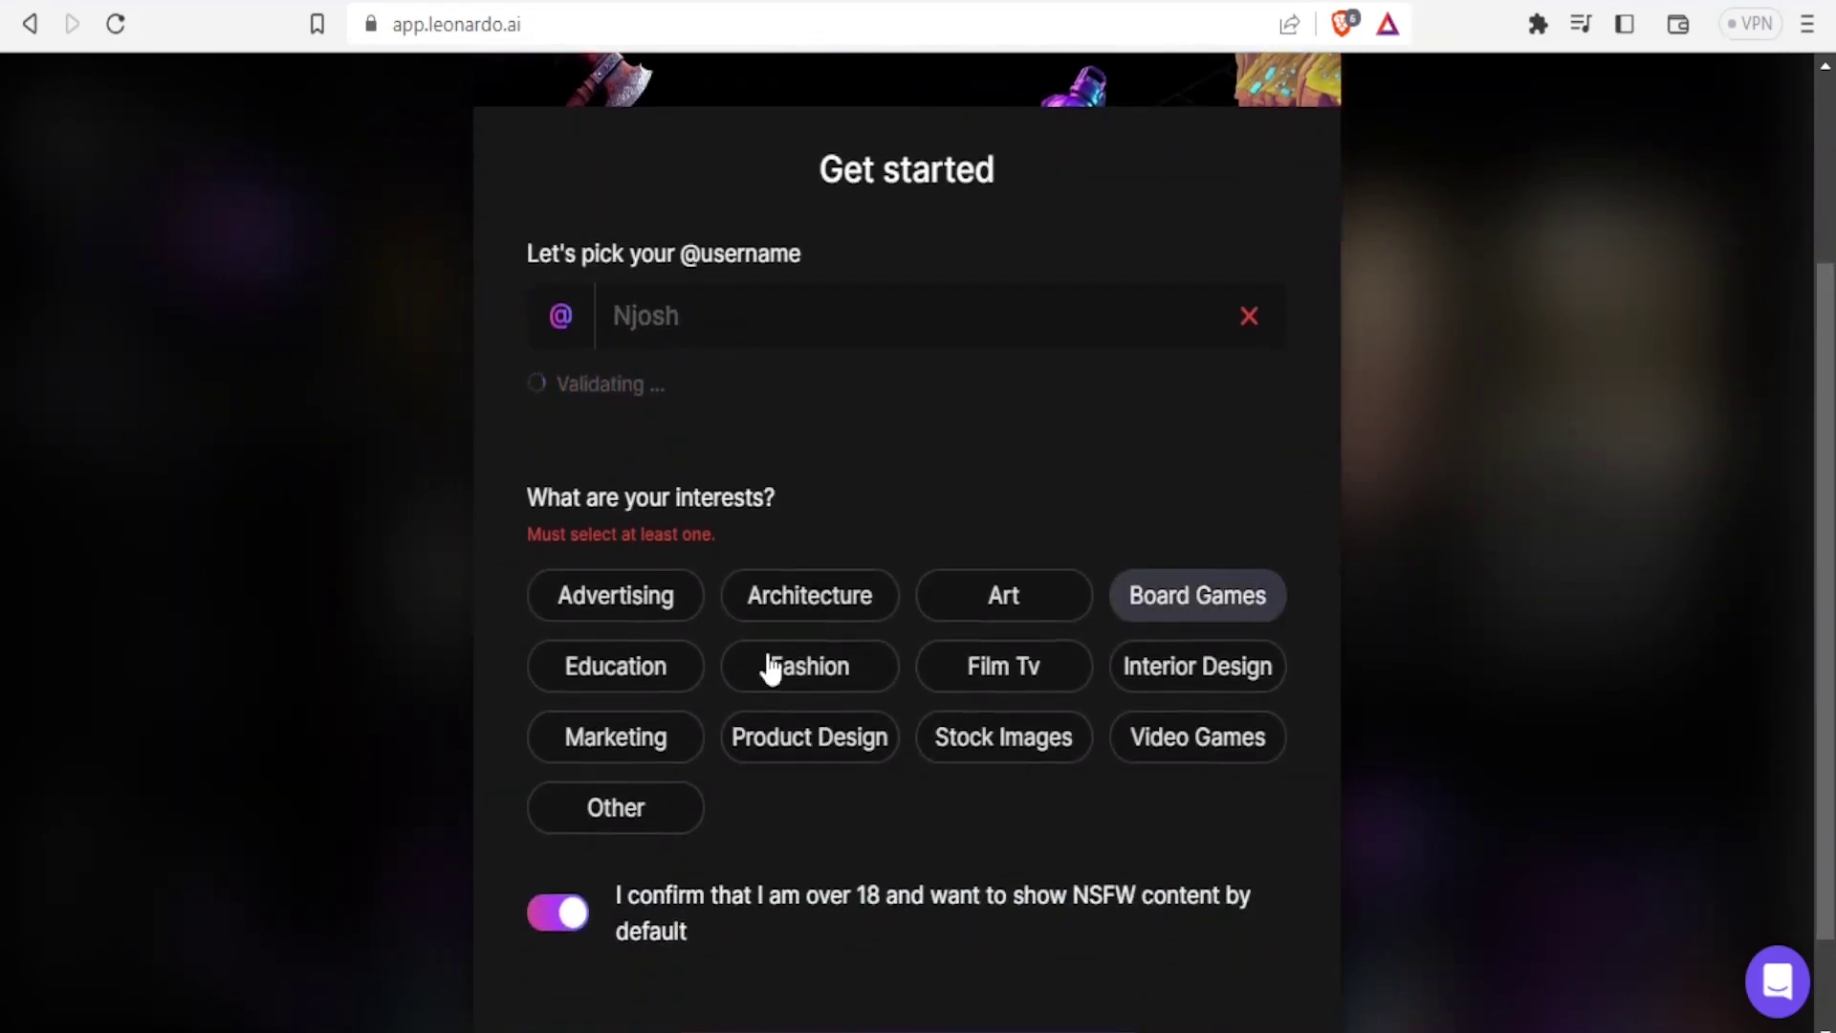
click(669, 679)
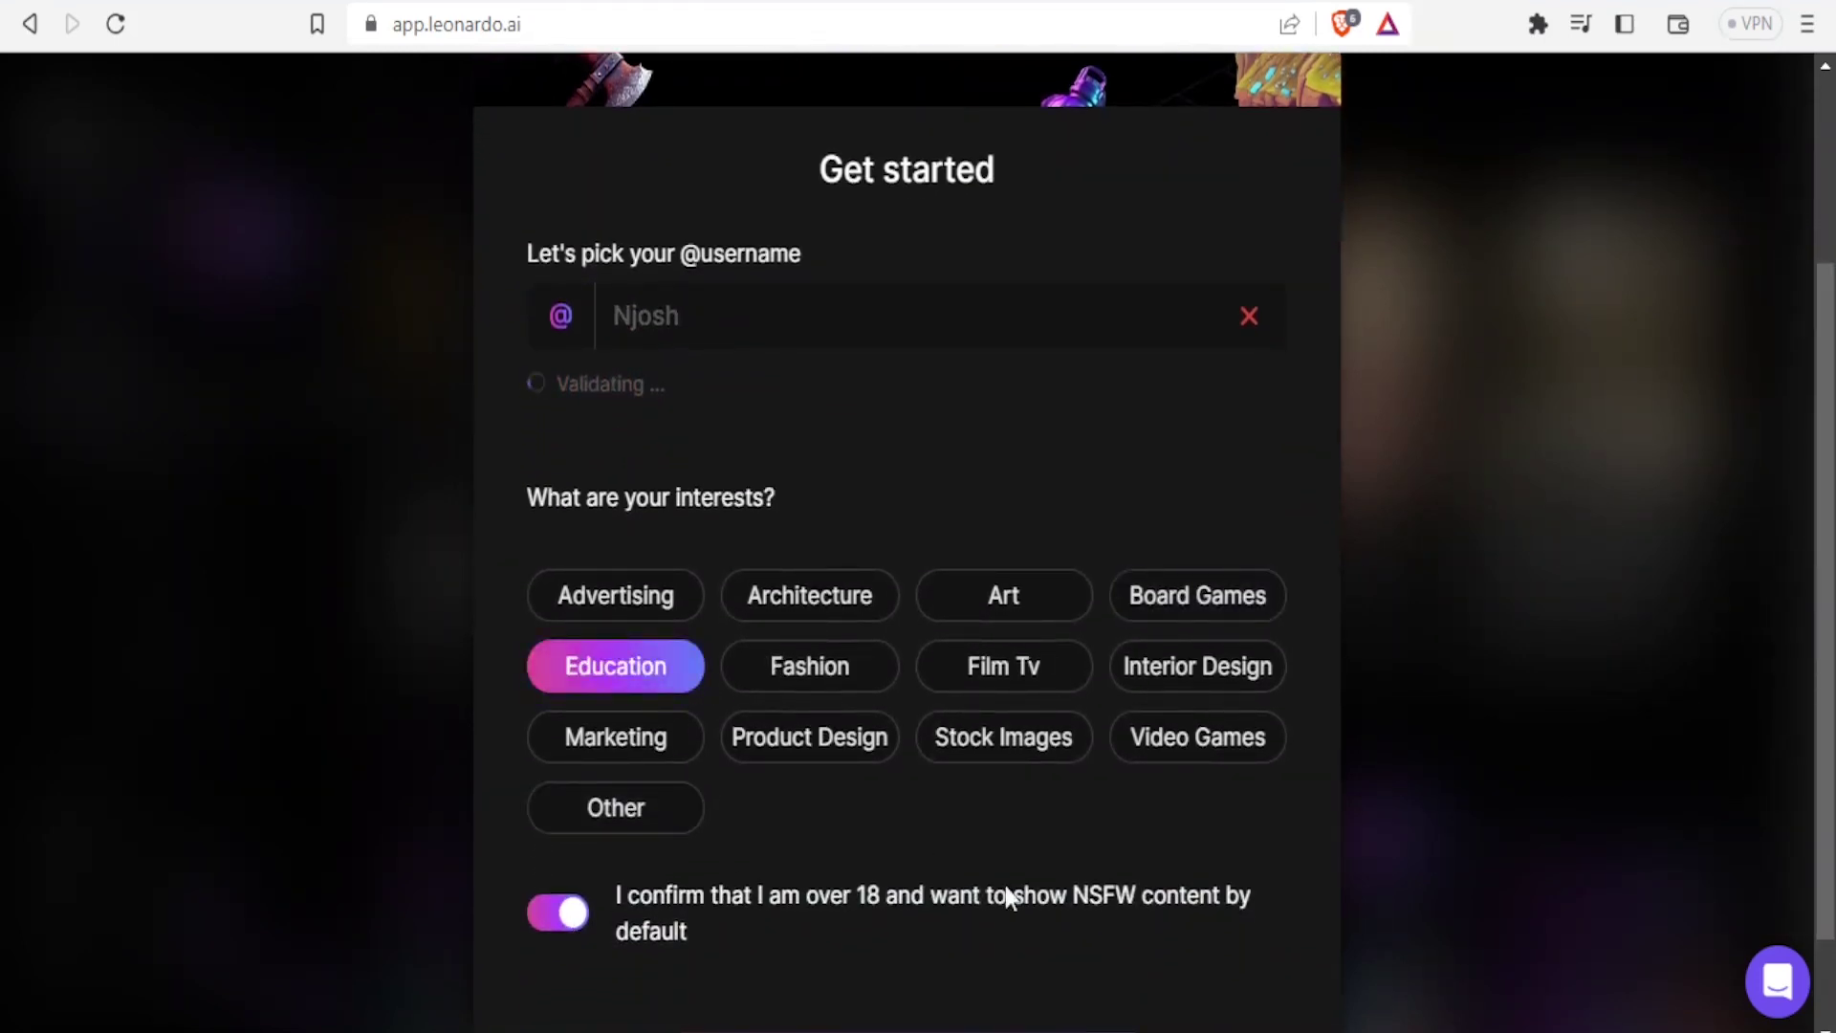
drag(1824, 427, 1826, 544)
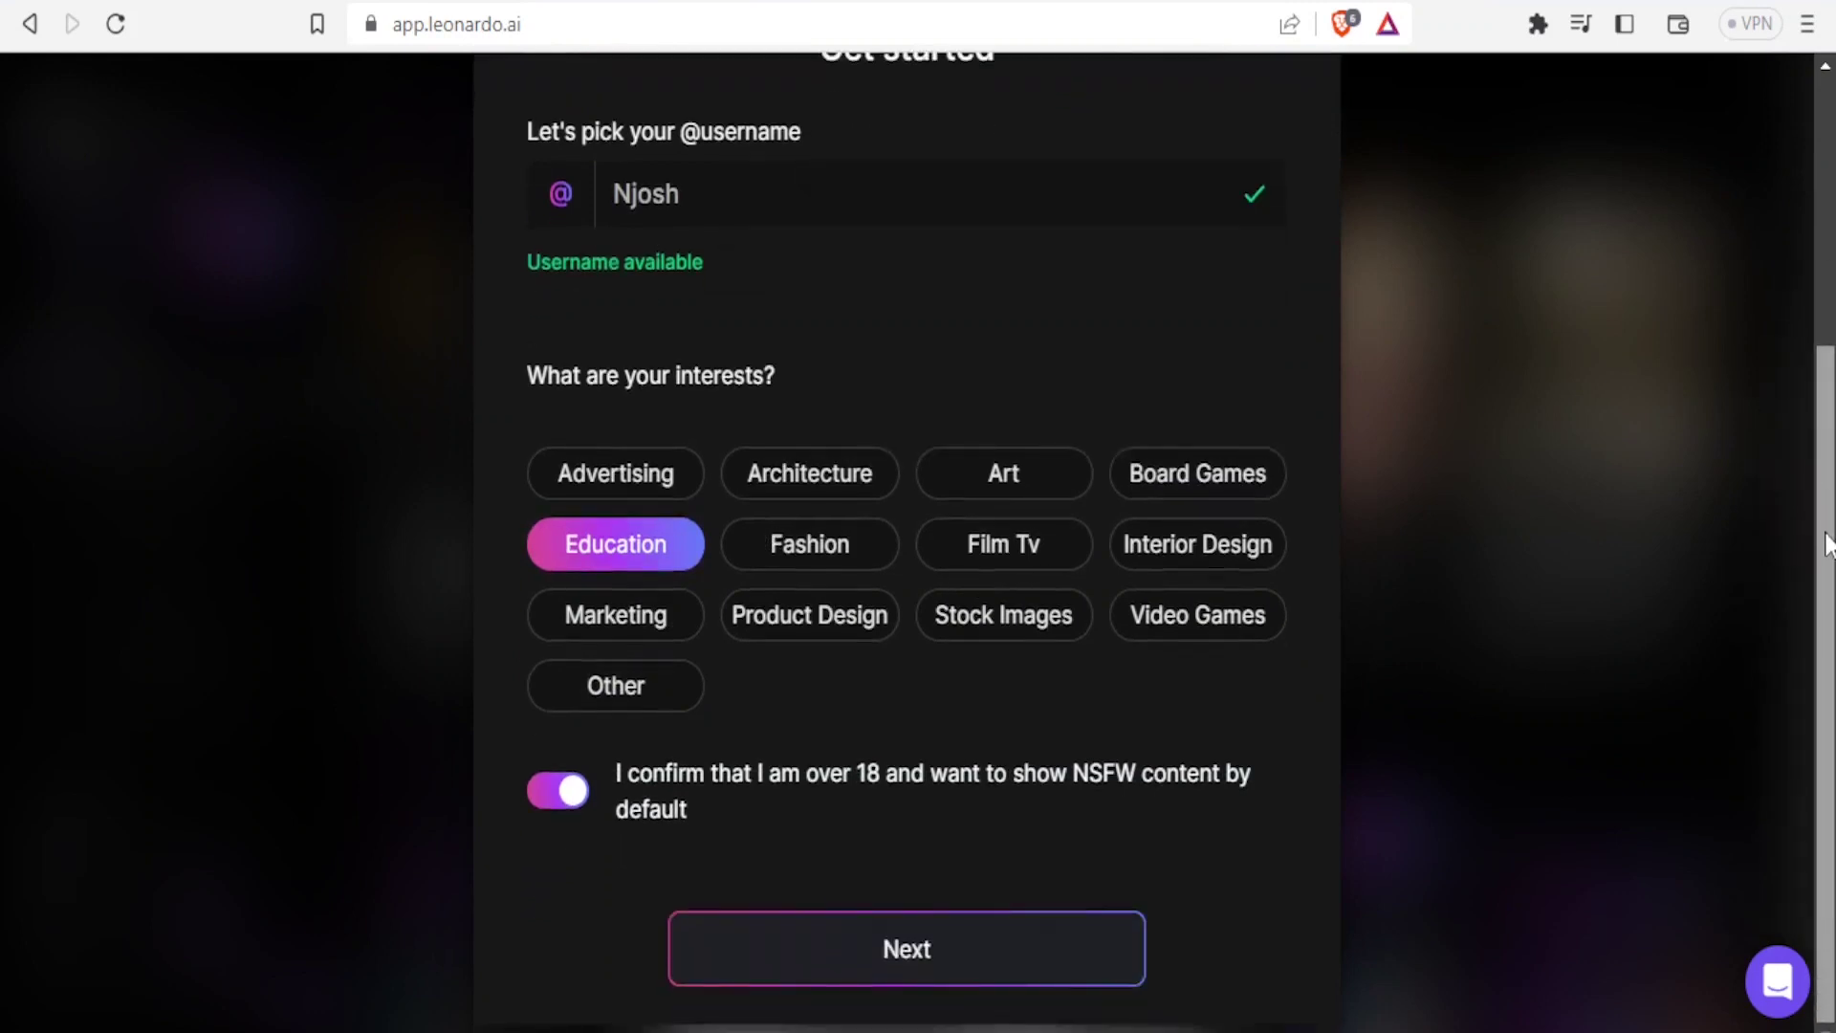
click(1078, 960)
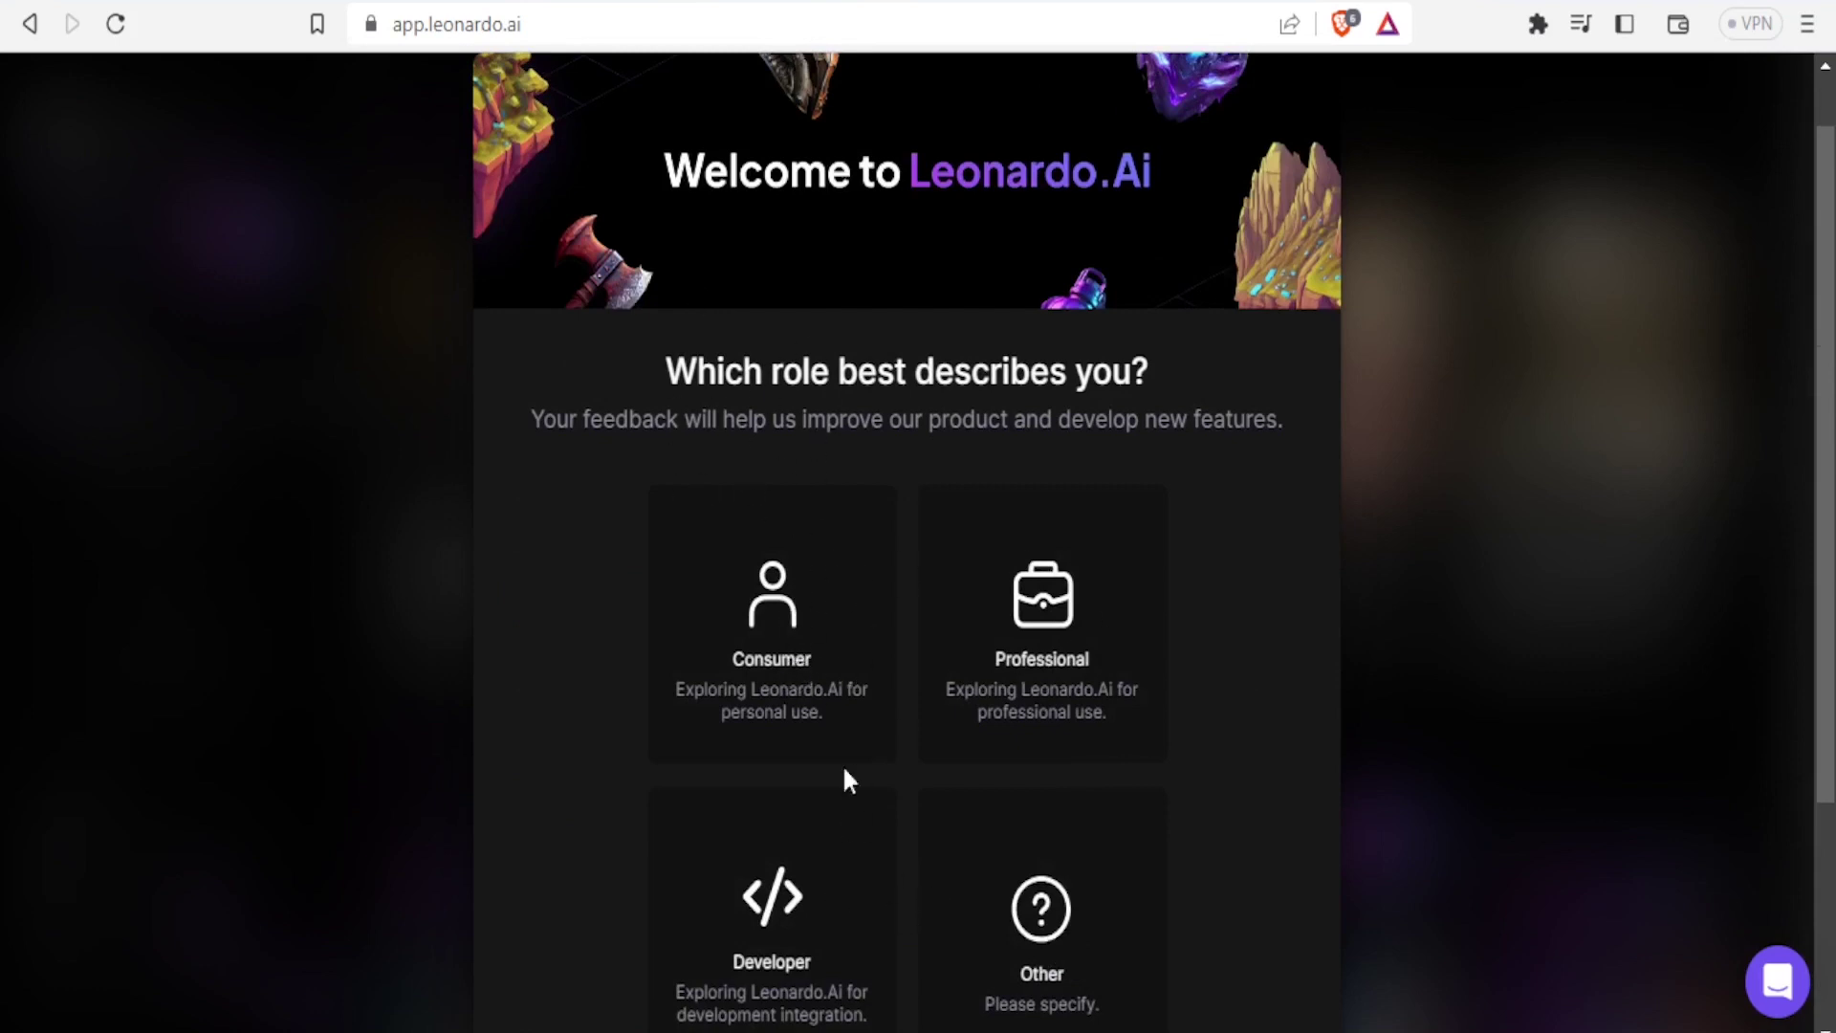
- Choose the Consumer role and finish onboarding to reach the Home dashboard
click(797, 635)
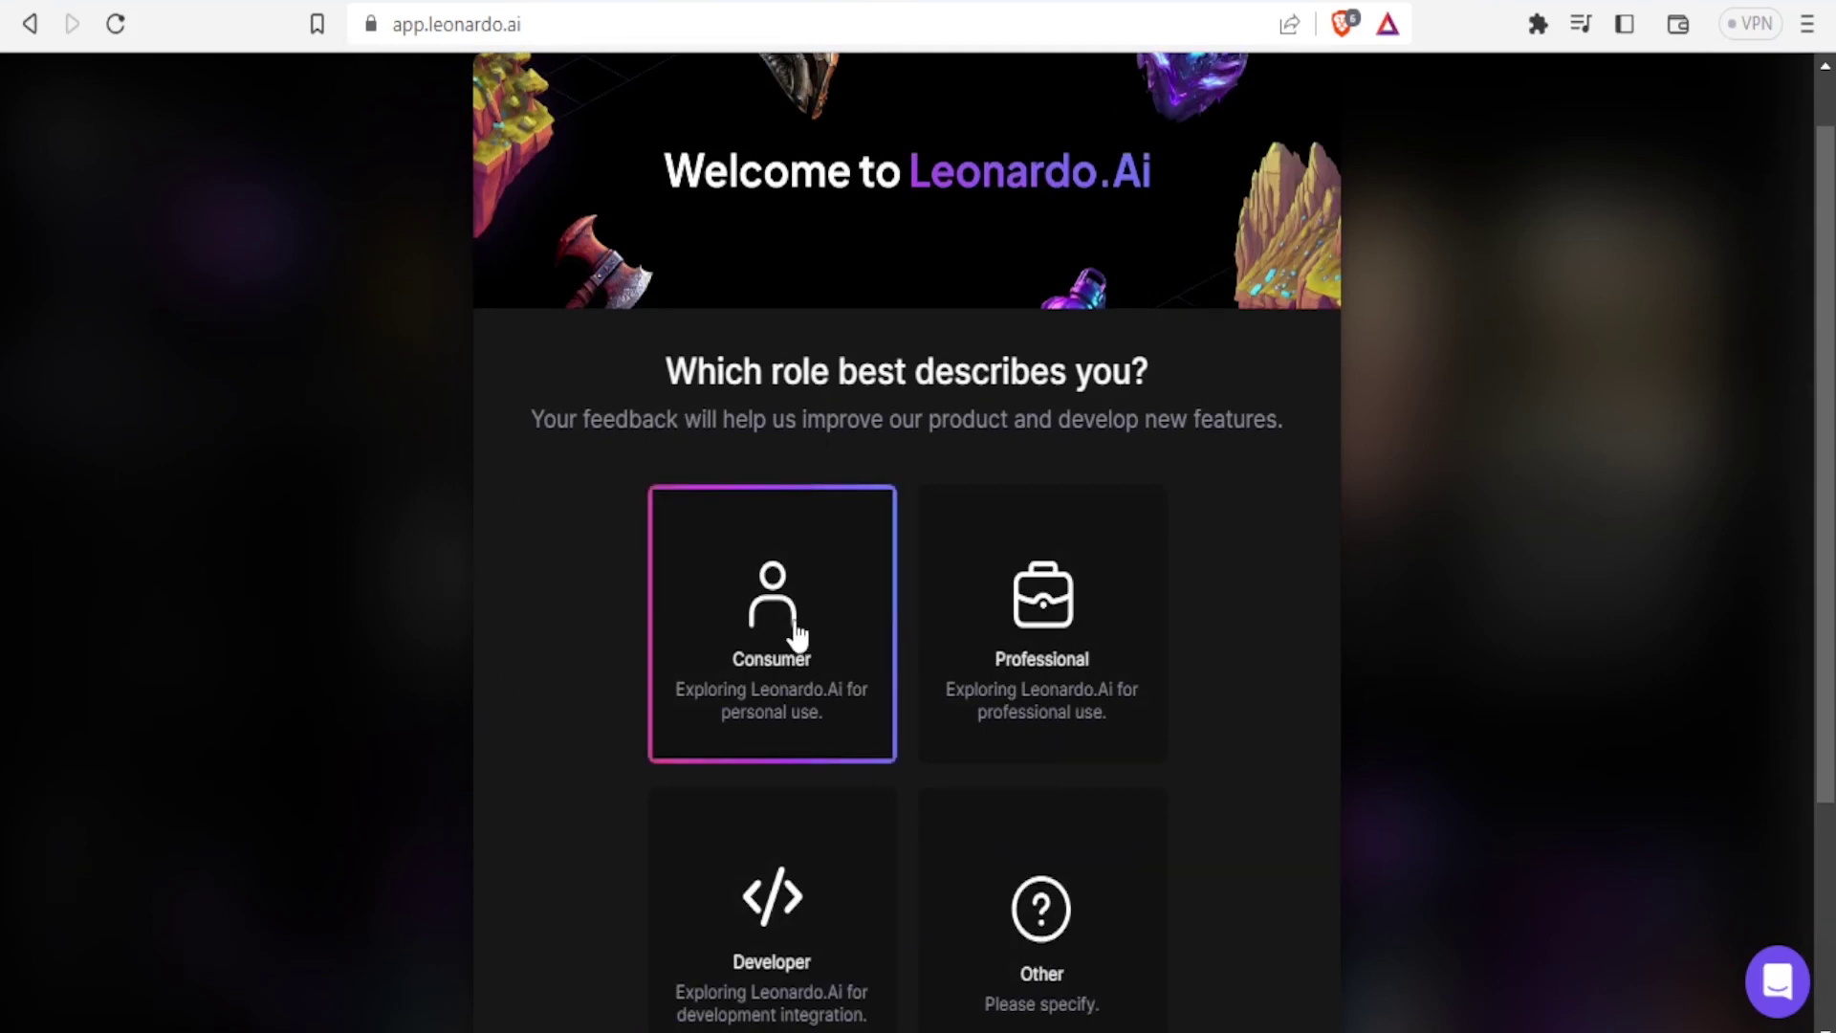
scroll(1831, 494, down, 1)
scroll(1831, 494, down, 3)
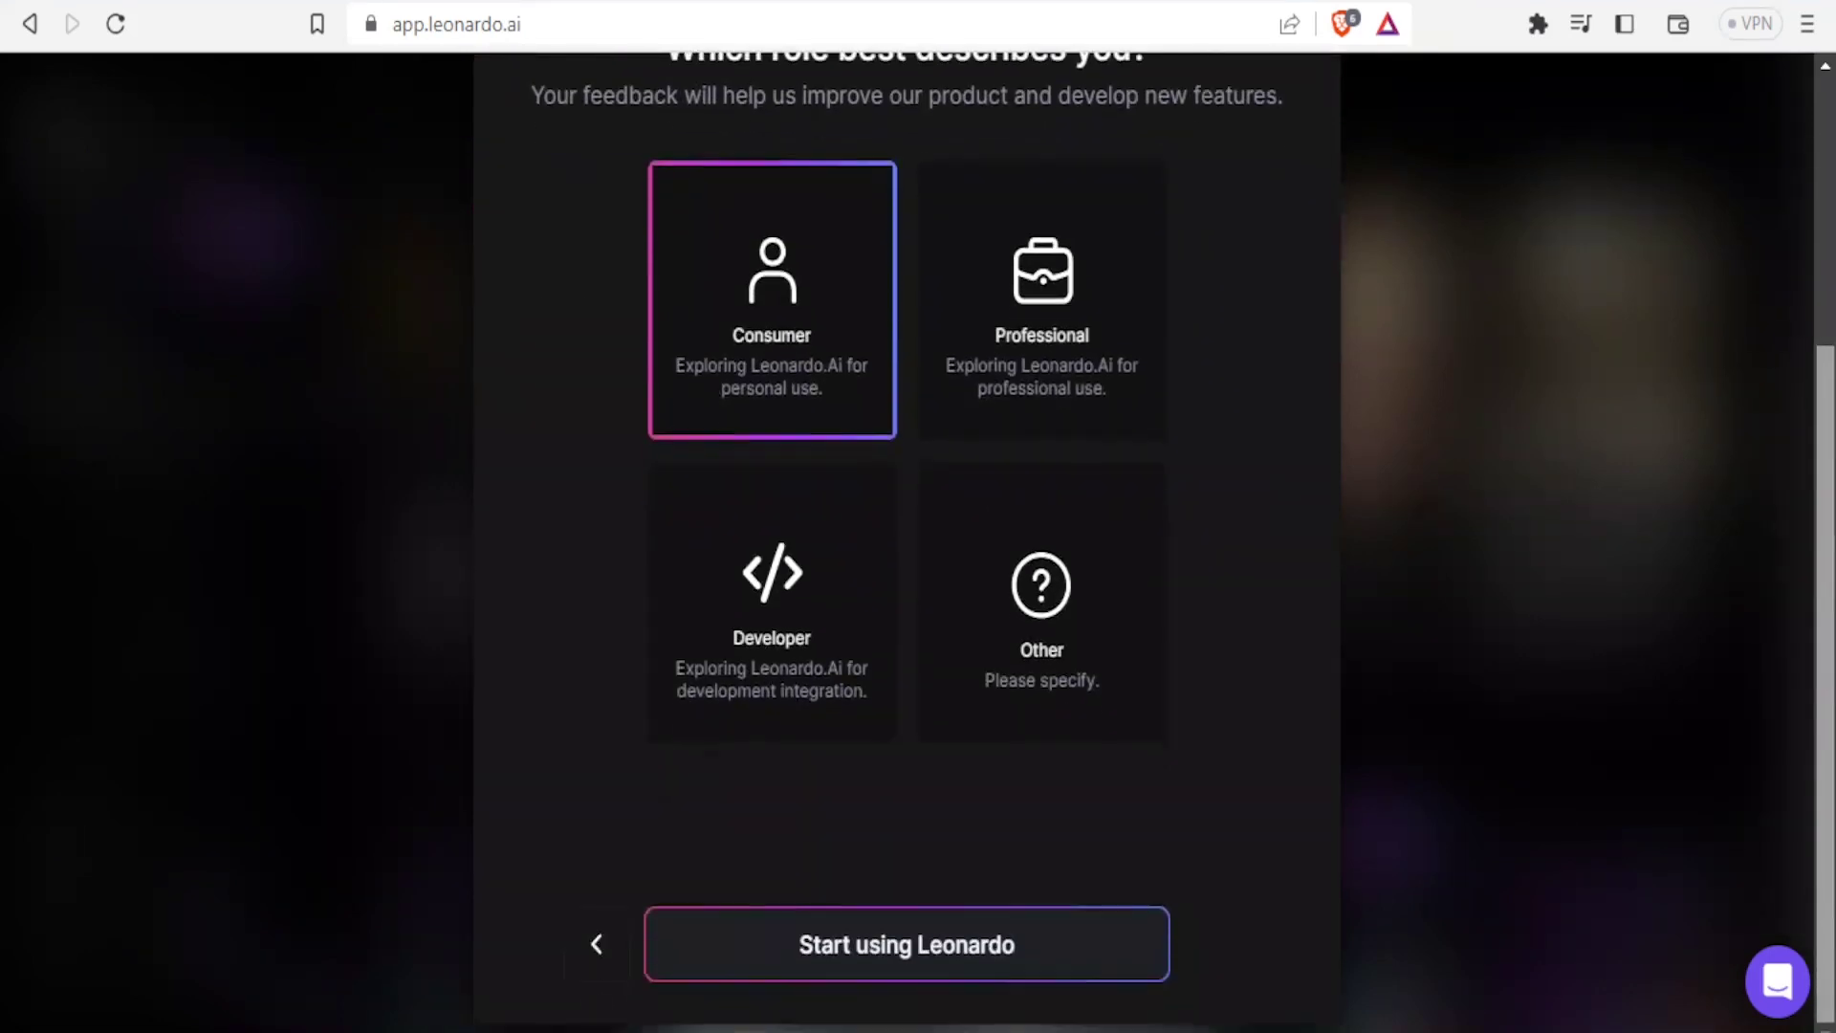
click(999, 953)
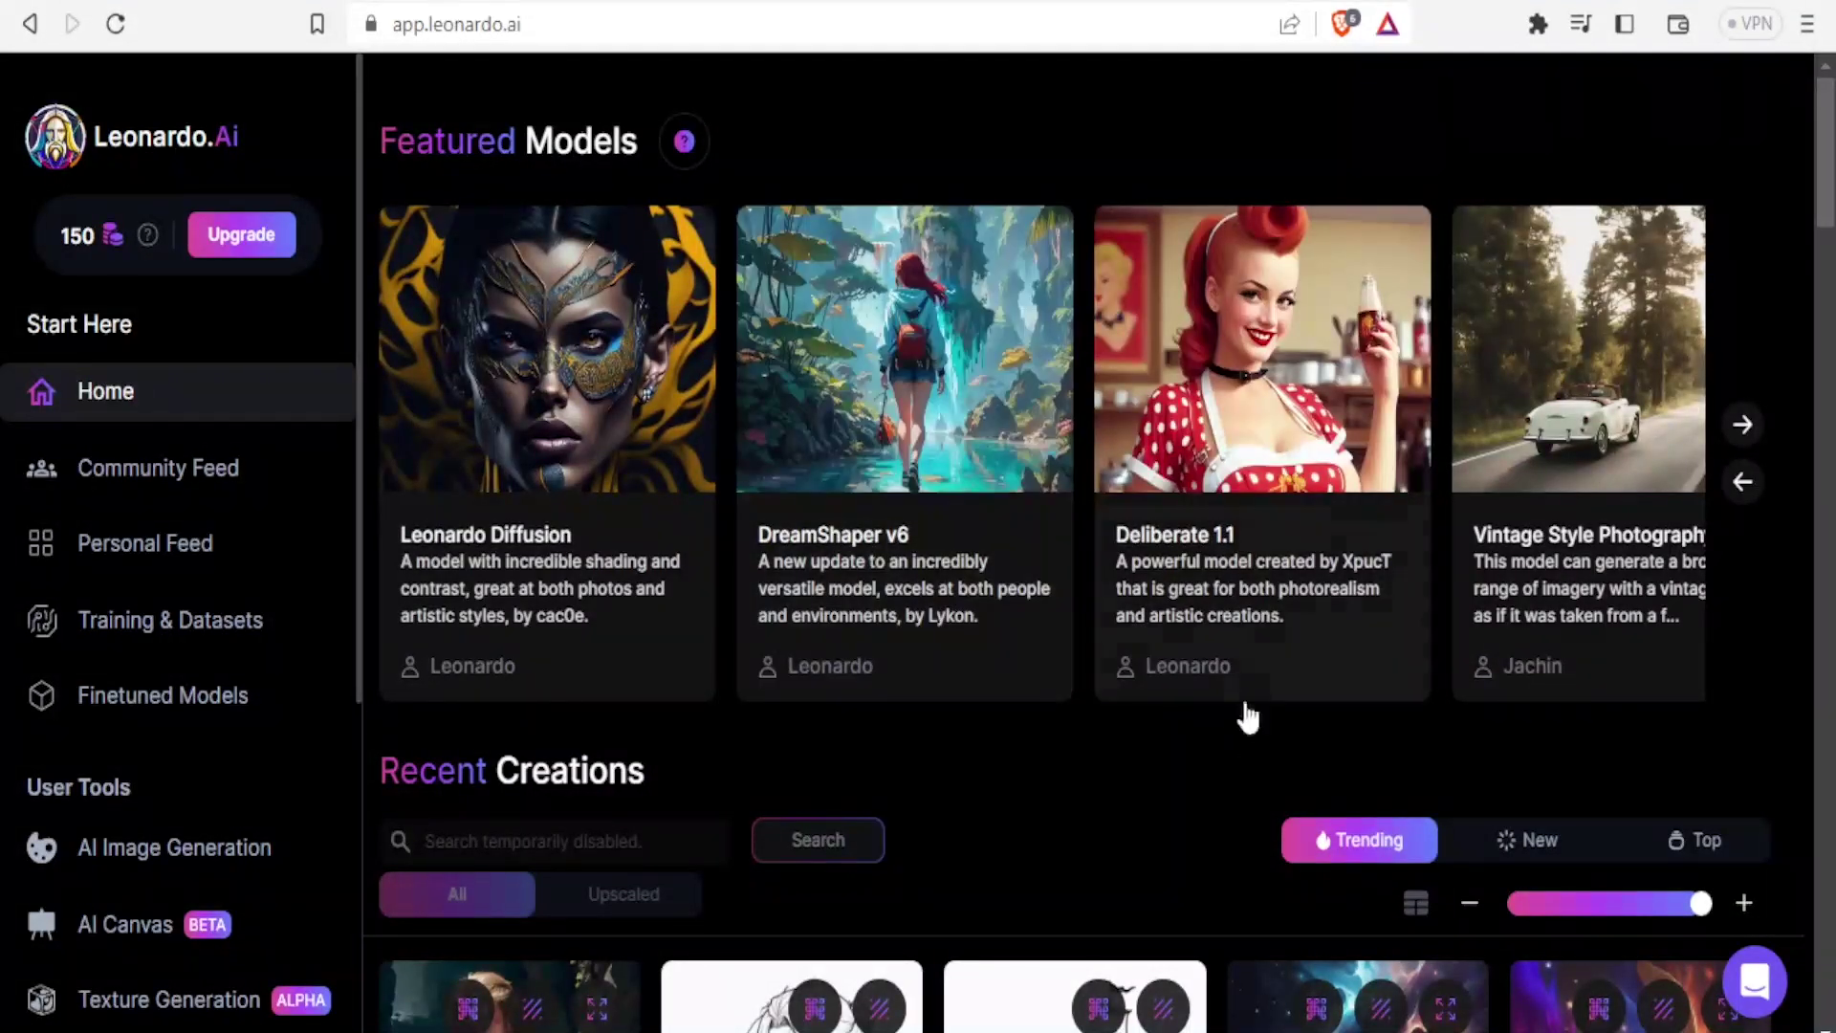
- View the Deliberate 1.1 model and an enlarged golden logo image, then close it
click(1241, 463)
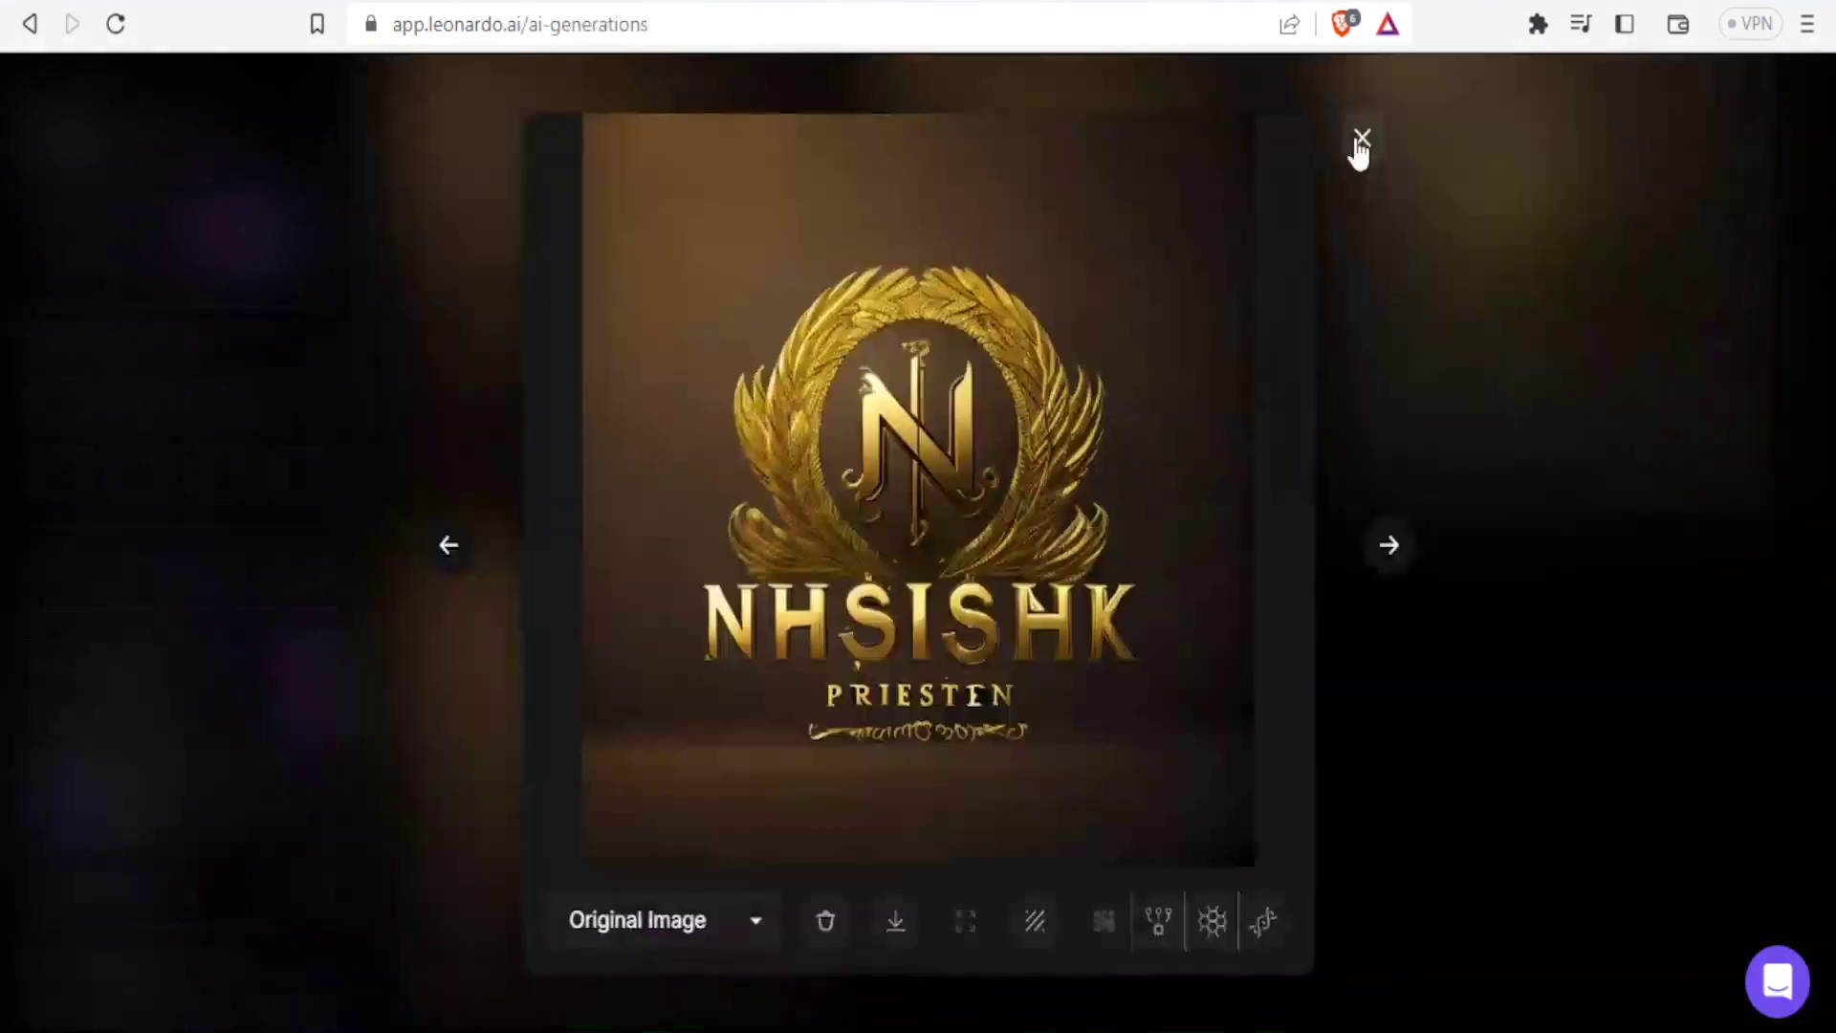
click(1356, 151)
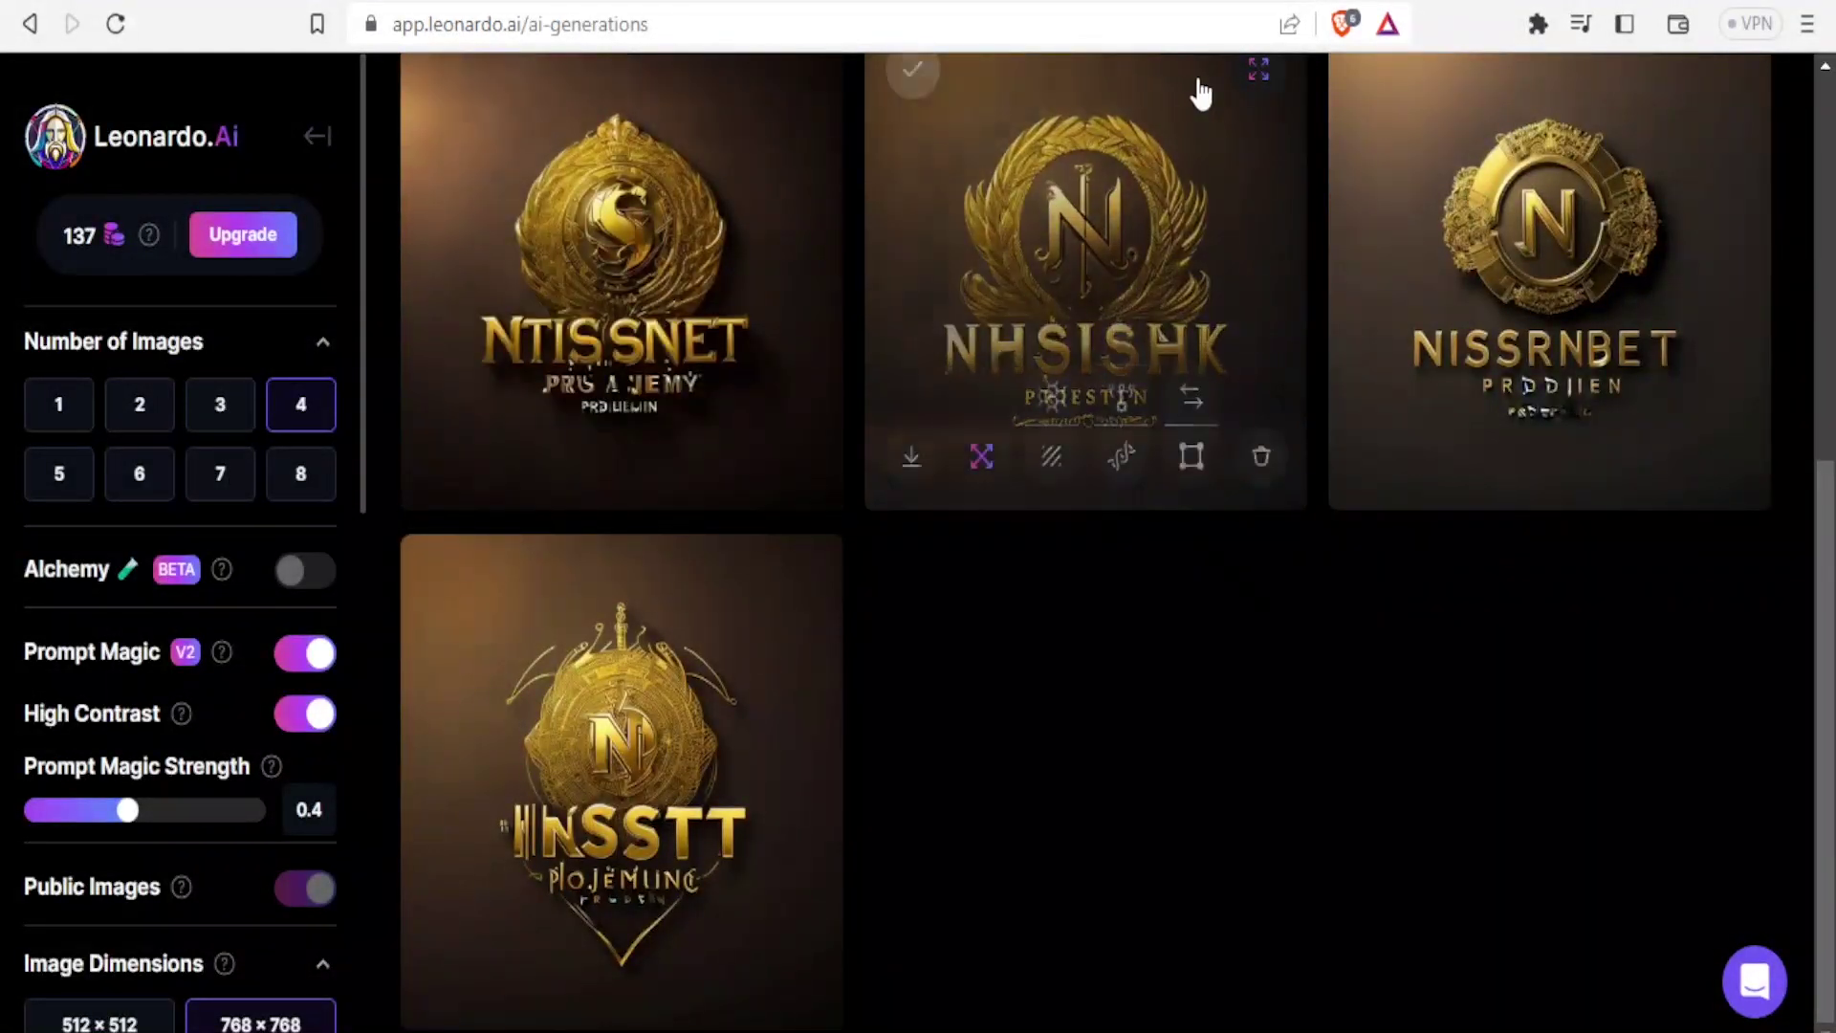
- Enter the prompt 'a warrior with a book and sword' and set Number of Images to 2
scroll(1810, 153, up, 5)
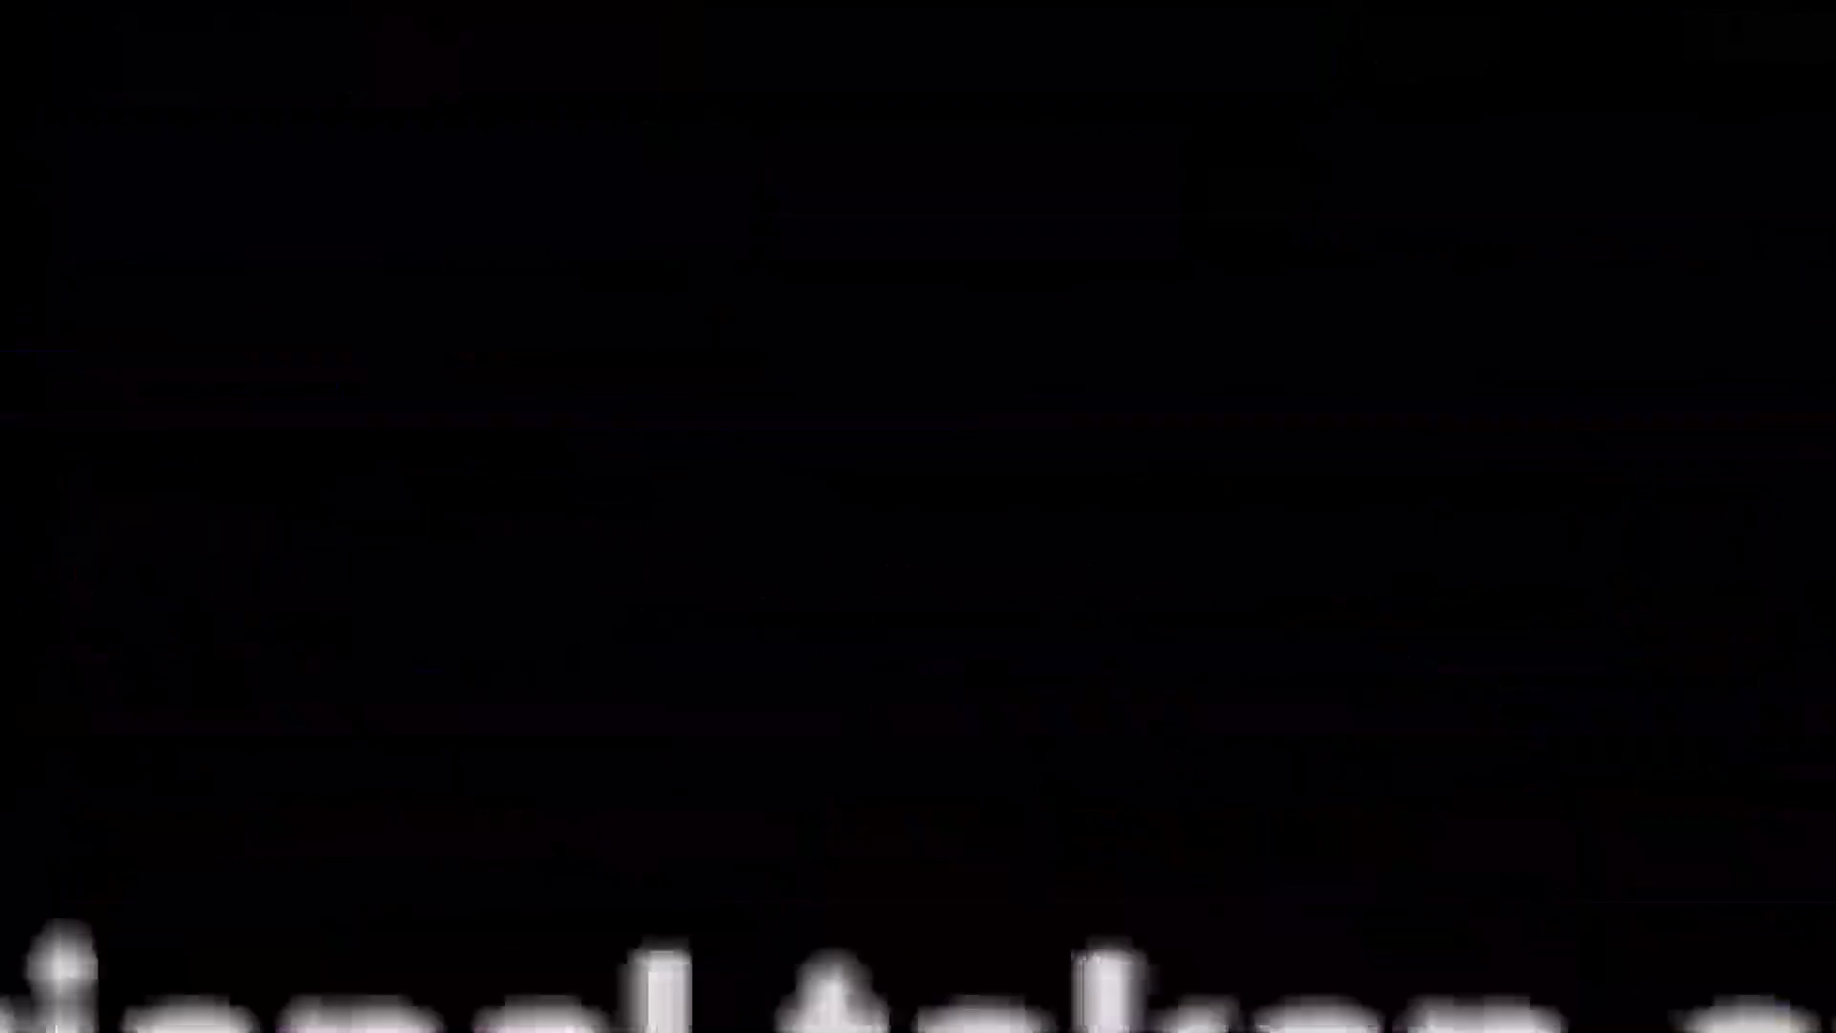
text(a warri)
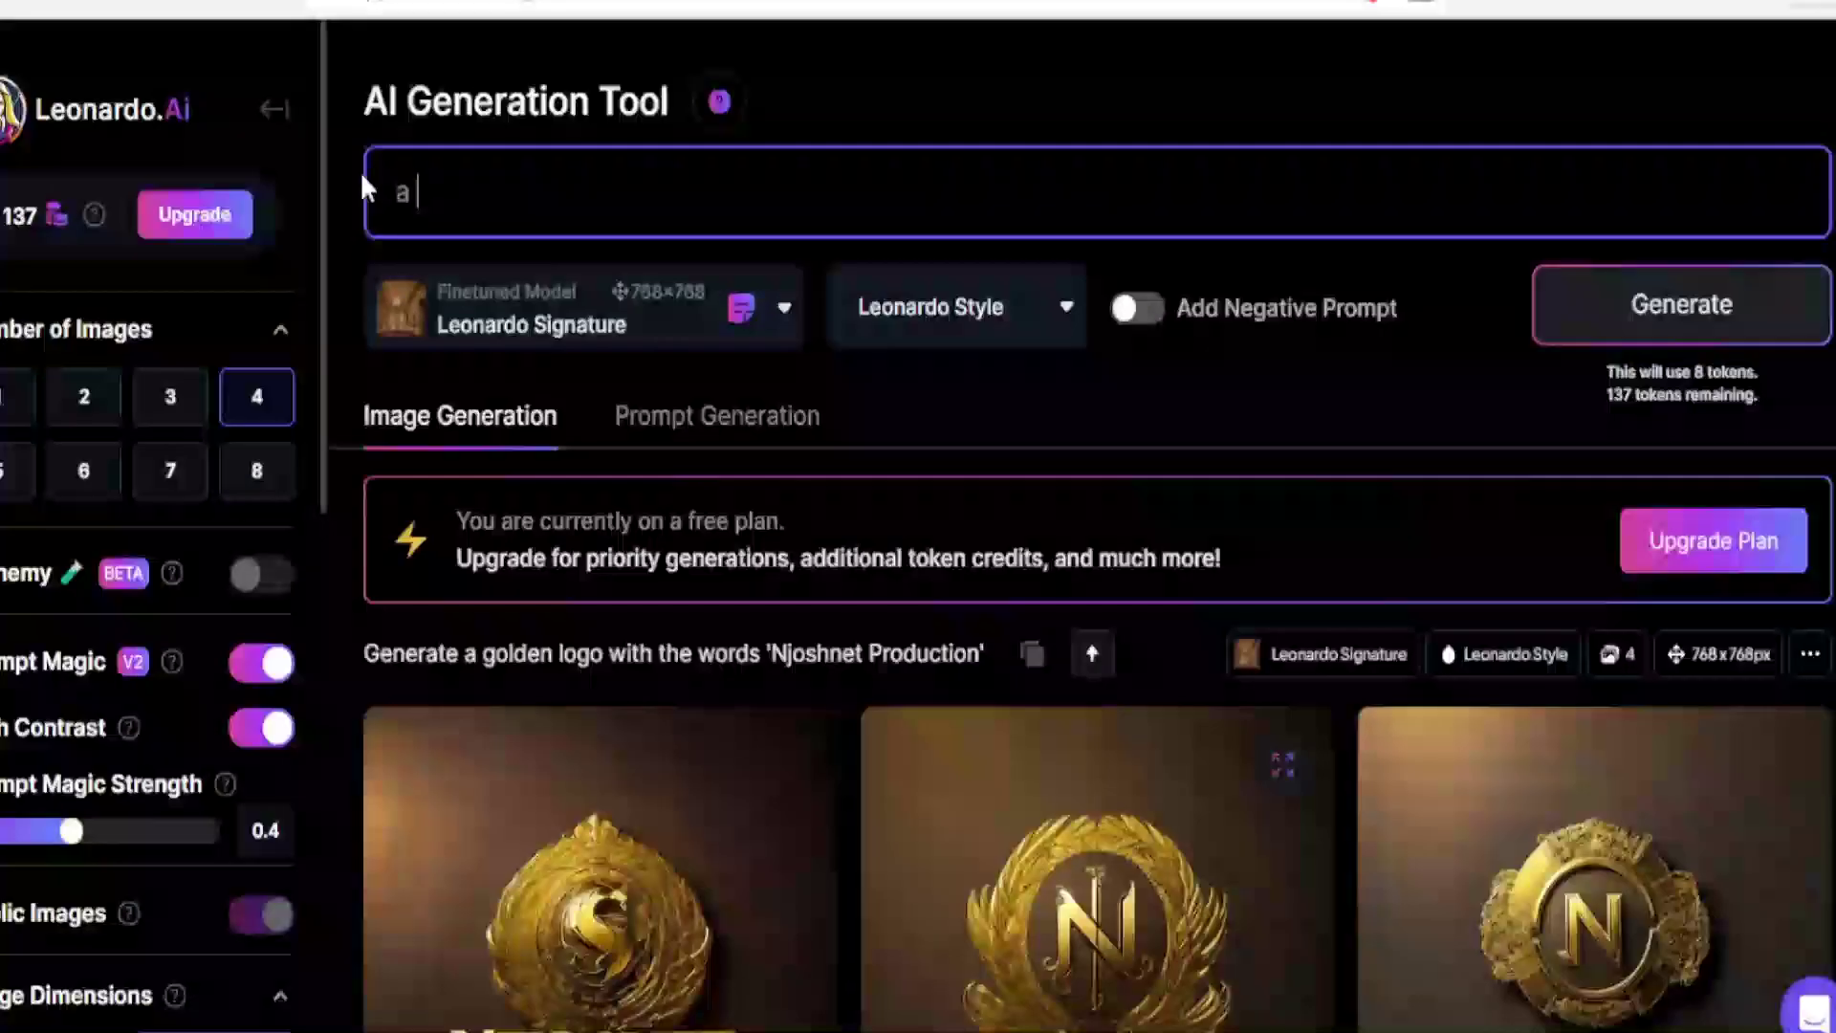
text(or )
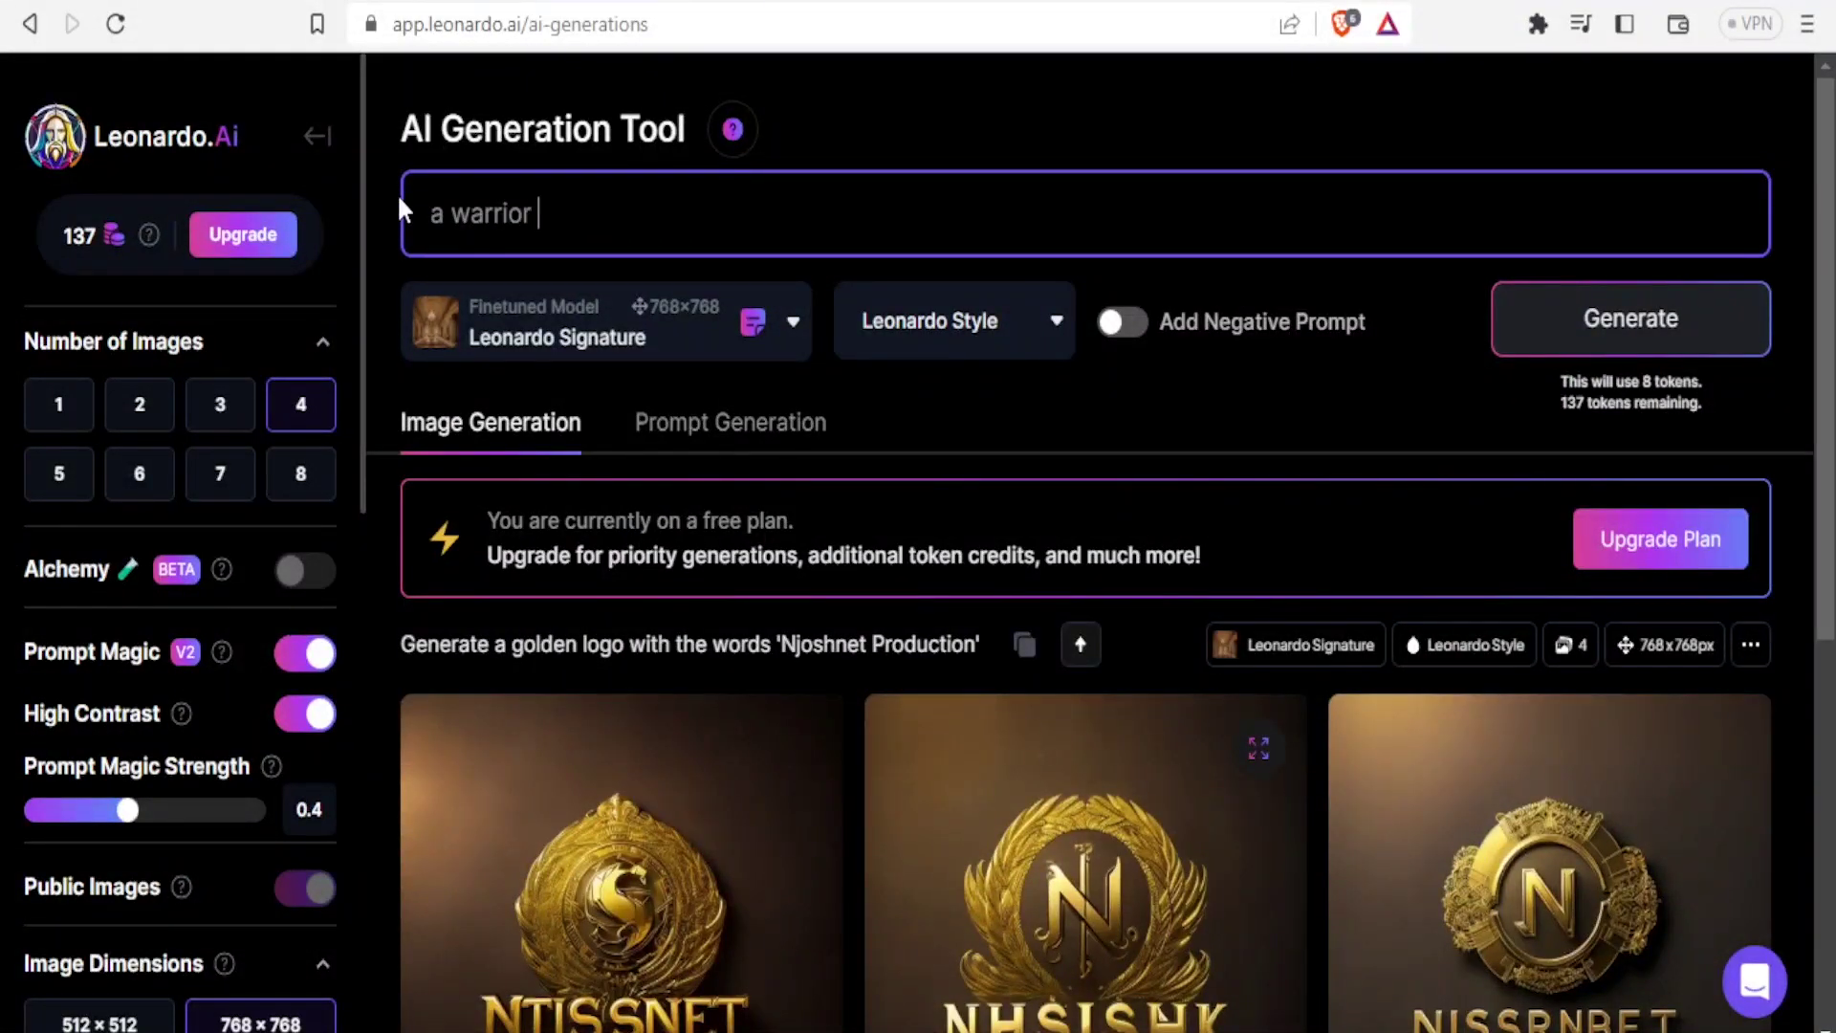
text(with a book and )
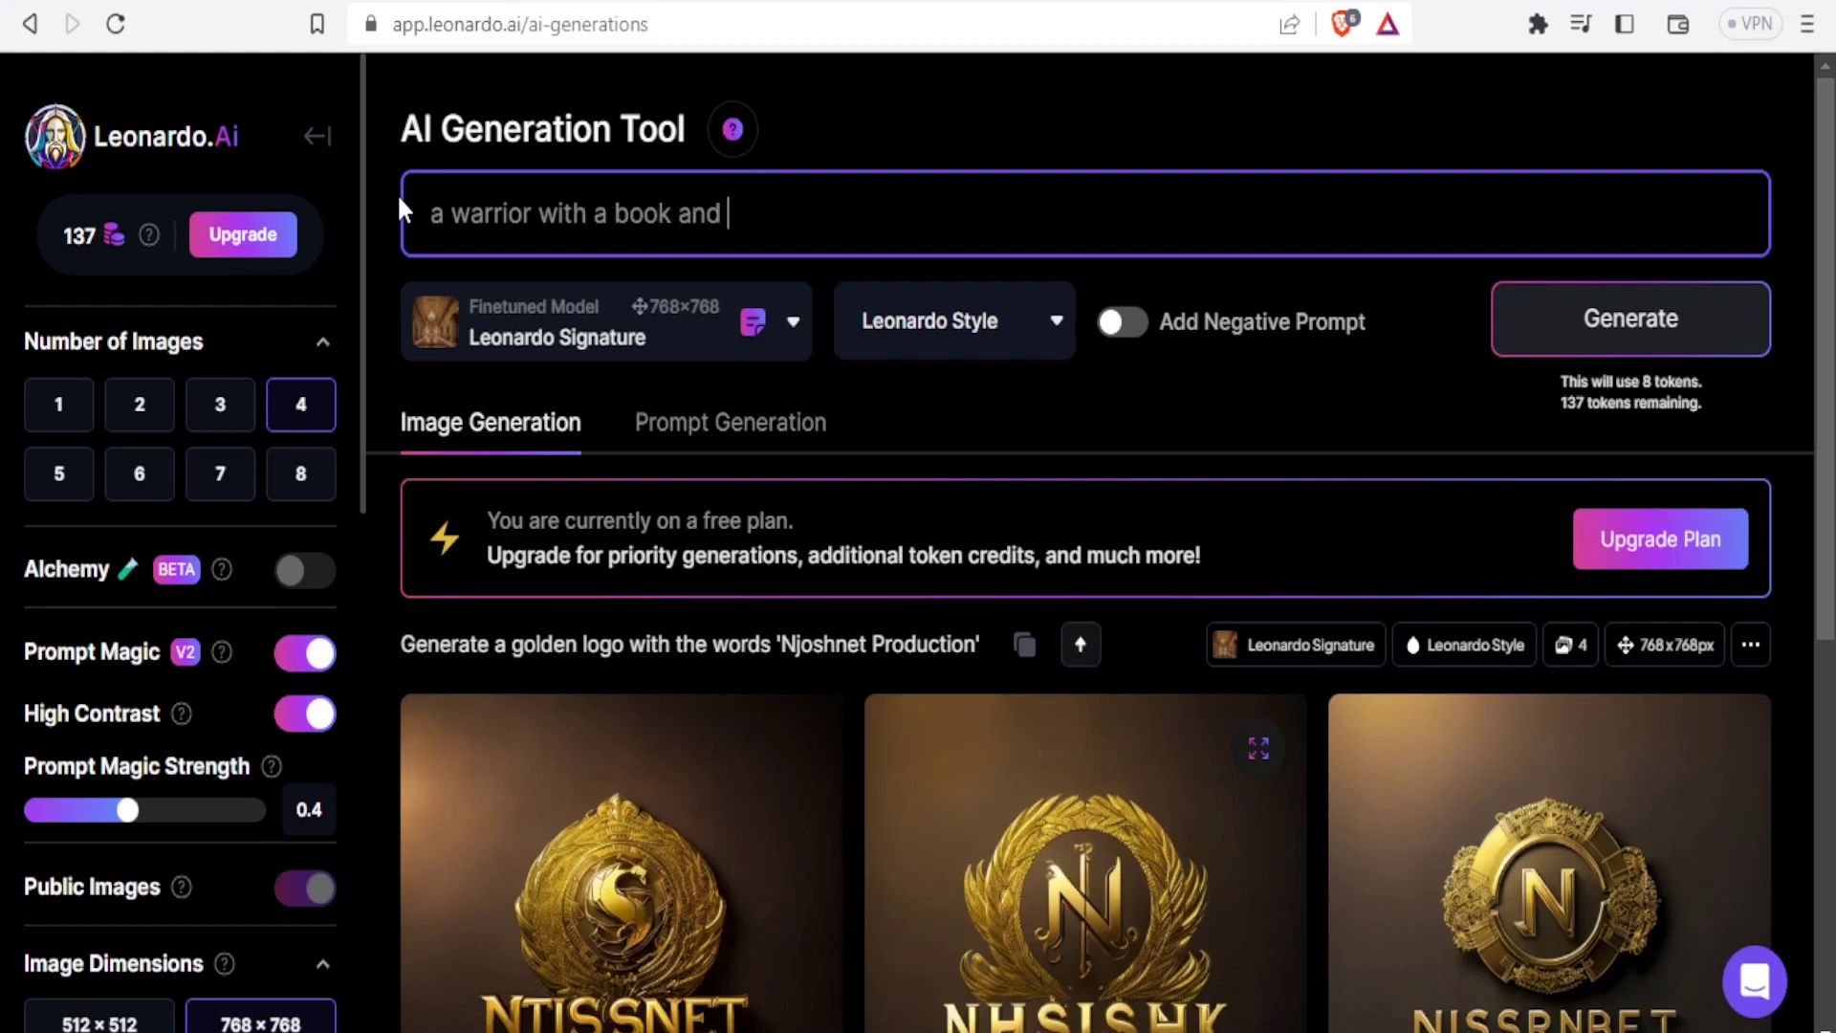
text(sword)
click(138, 431)
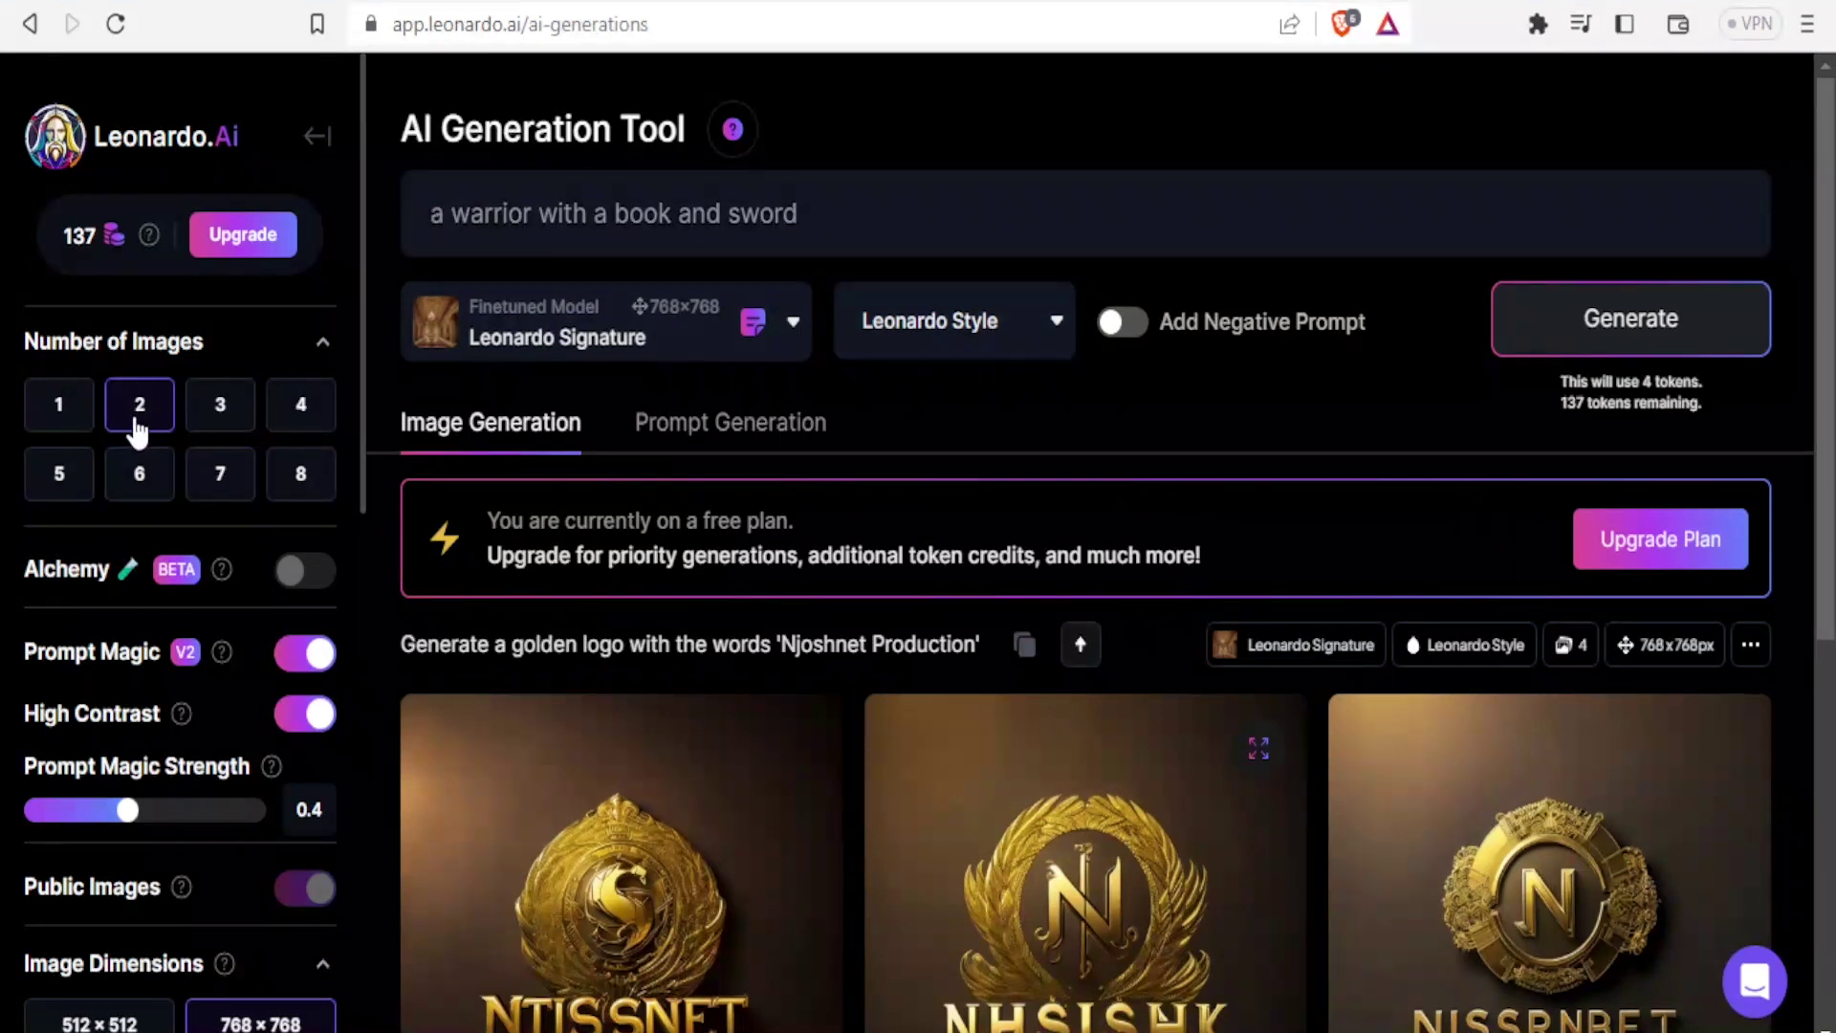
- Set the image dimensions to the 16:9 aspect ratio at 1152 × 648 pixels
scroll(363, 459, down, 5)
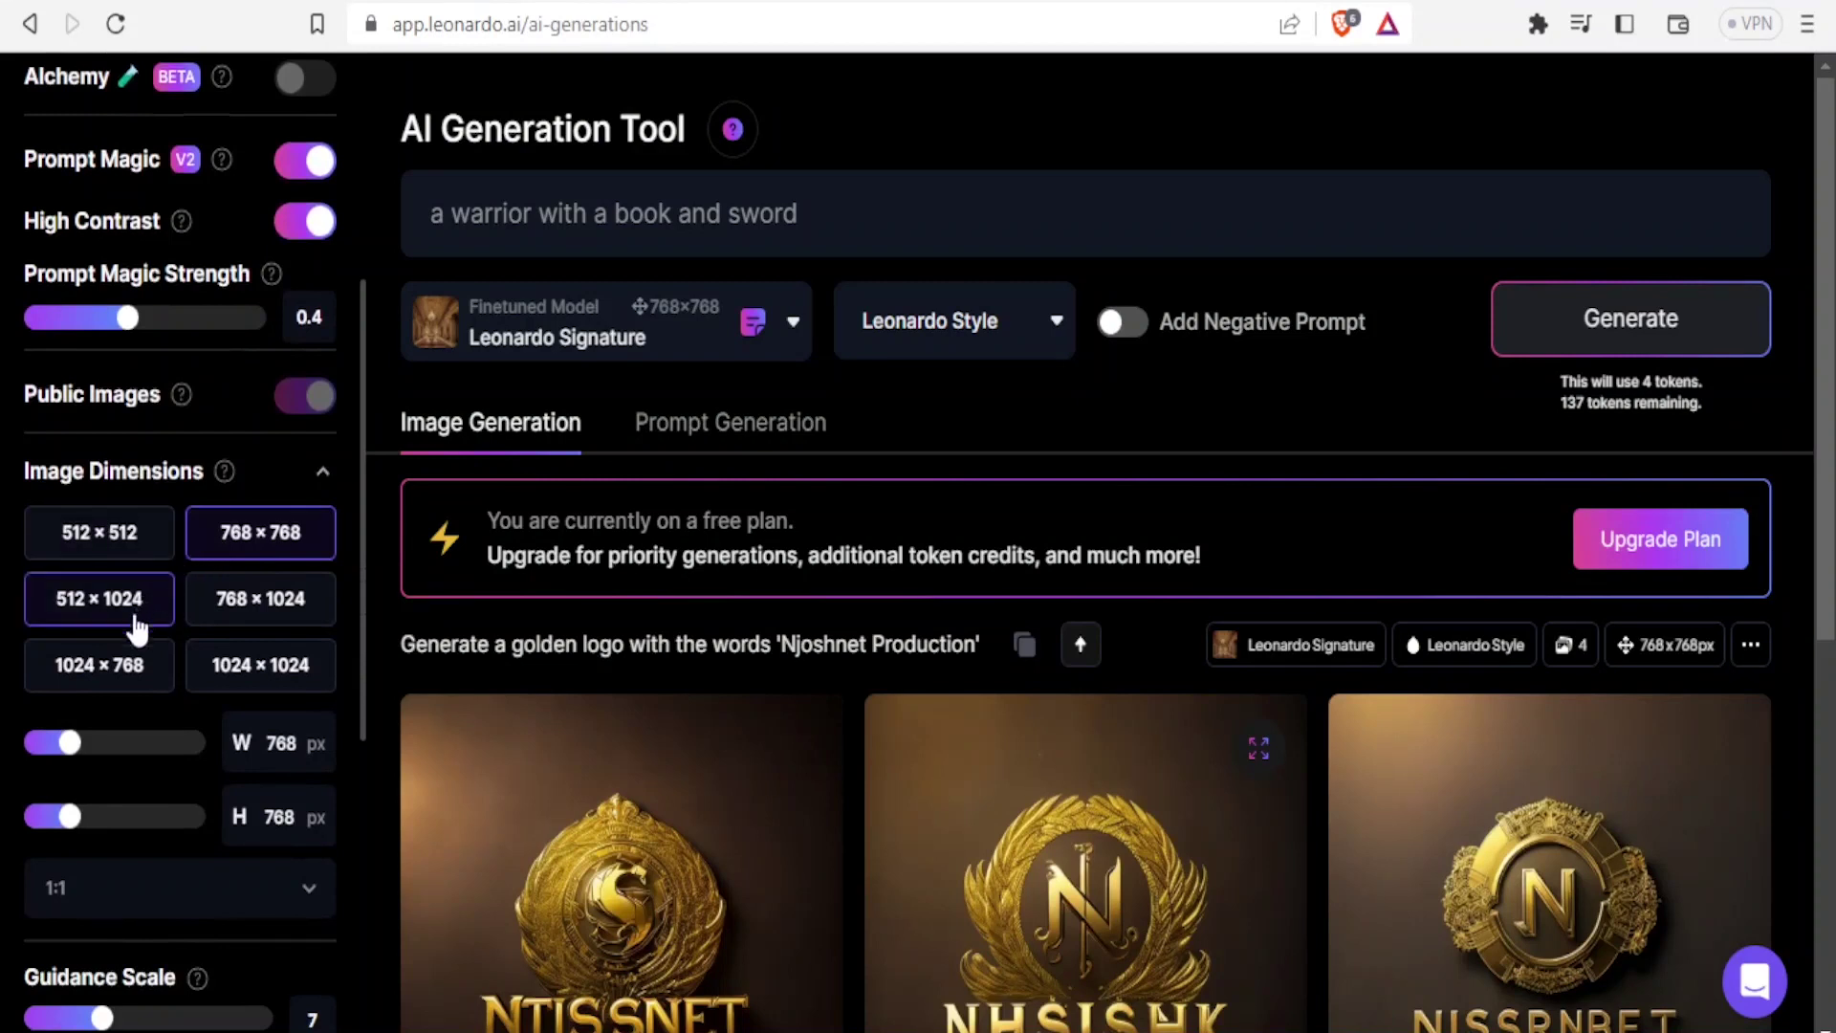
click(119, 663)
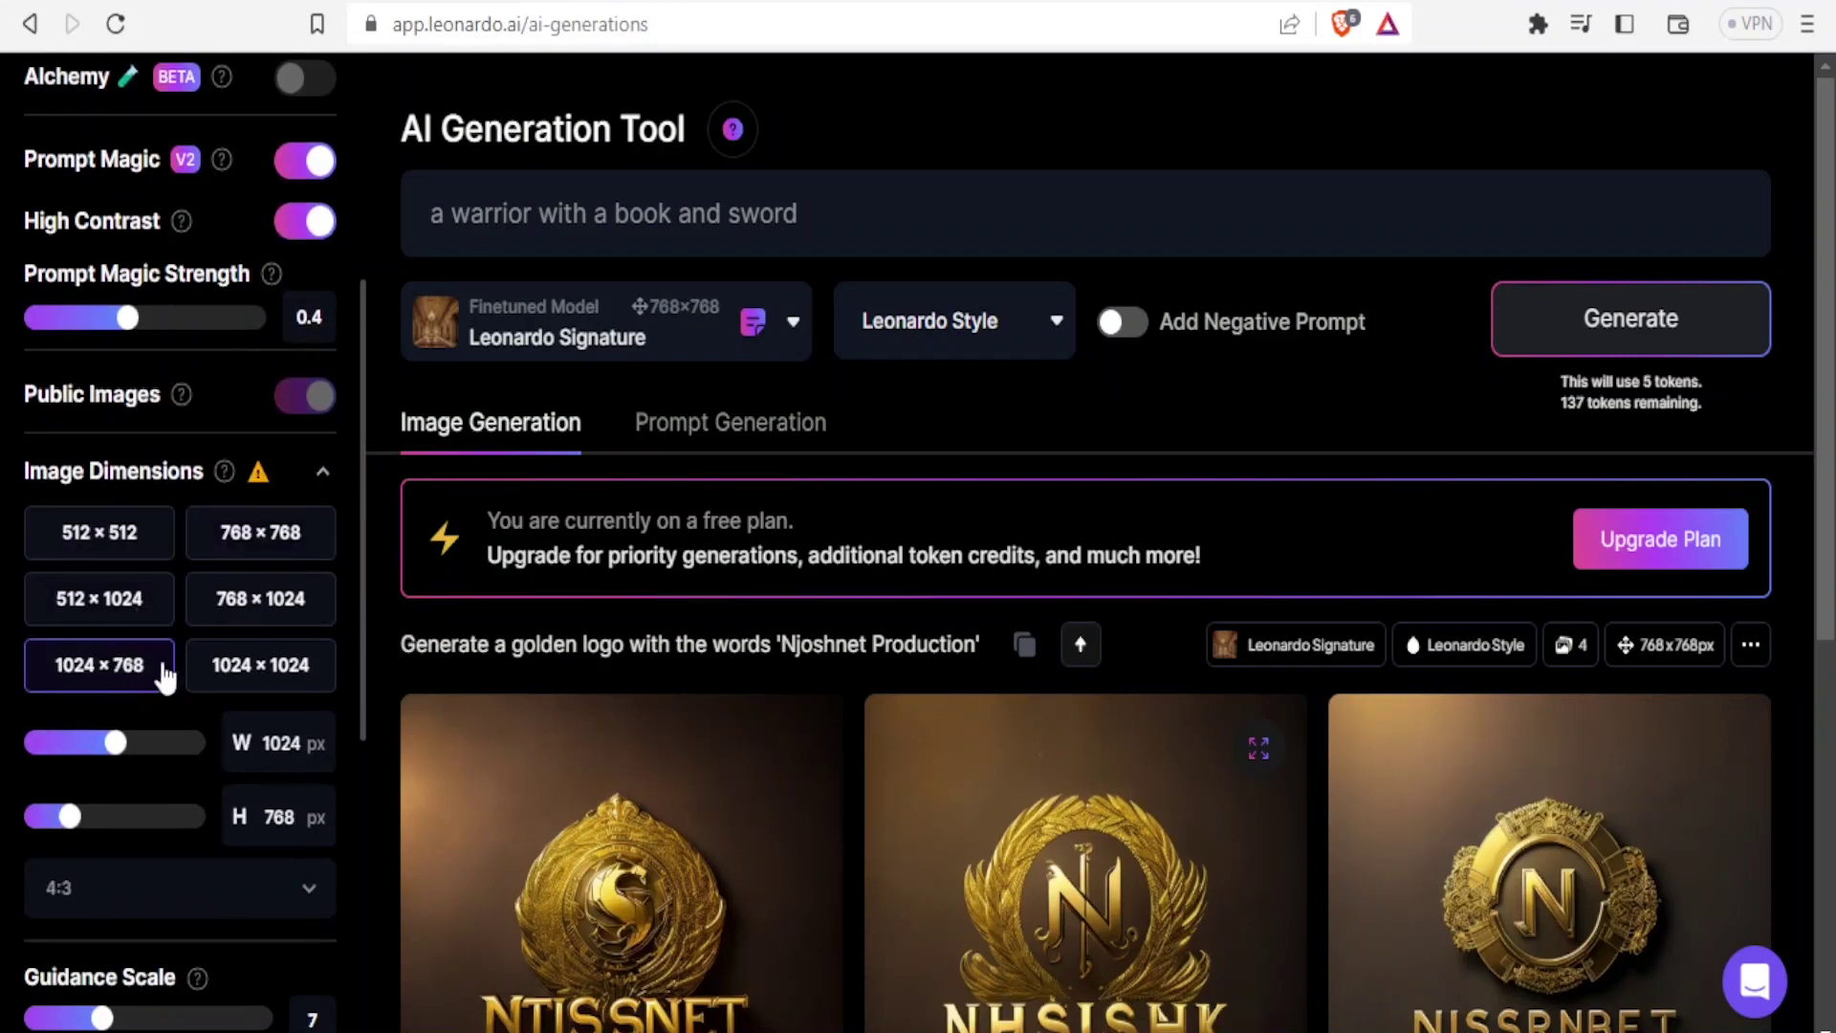
drag(115, 746, 115, 746)
click(300, 891)
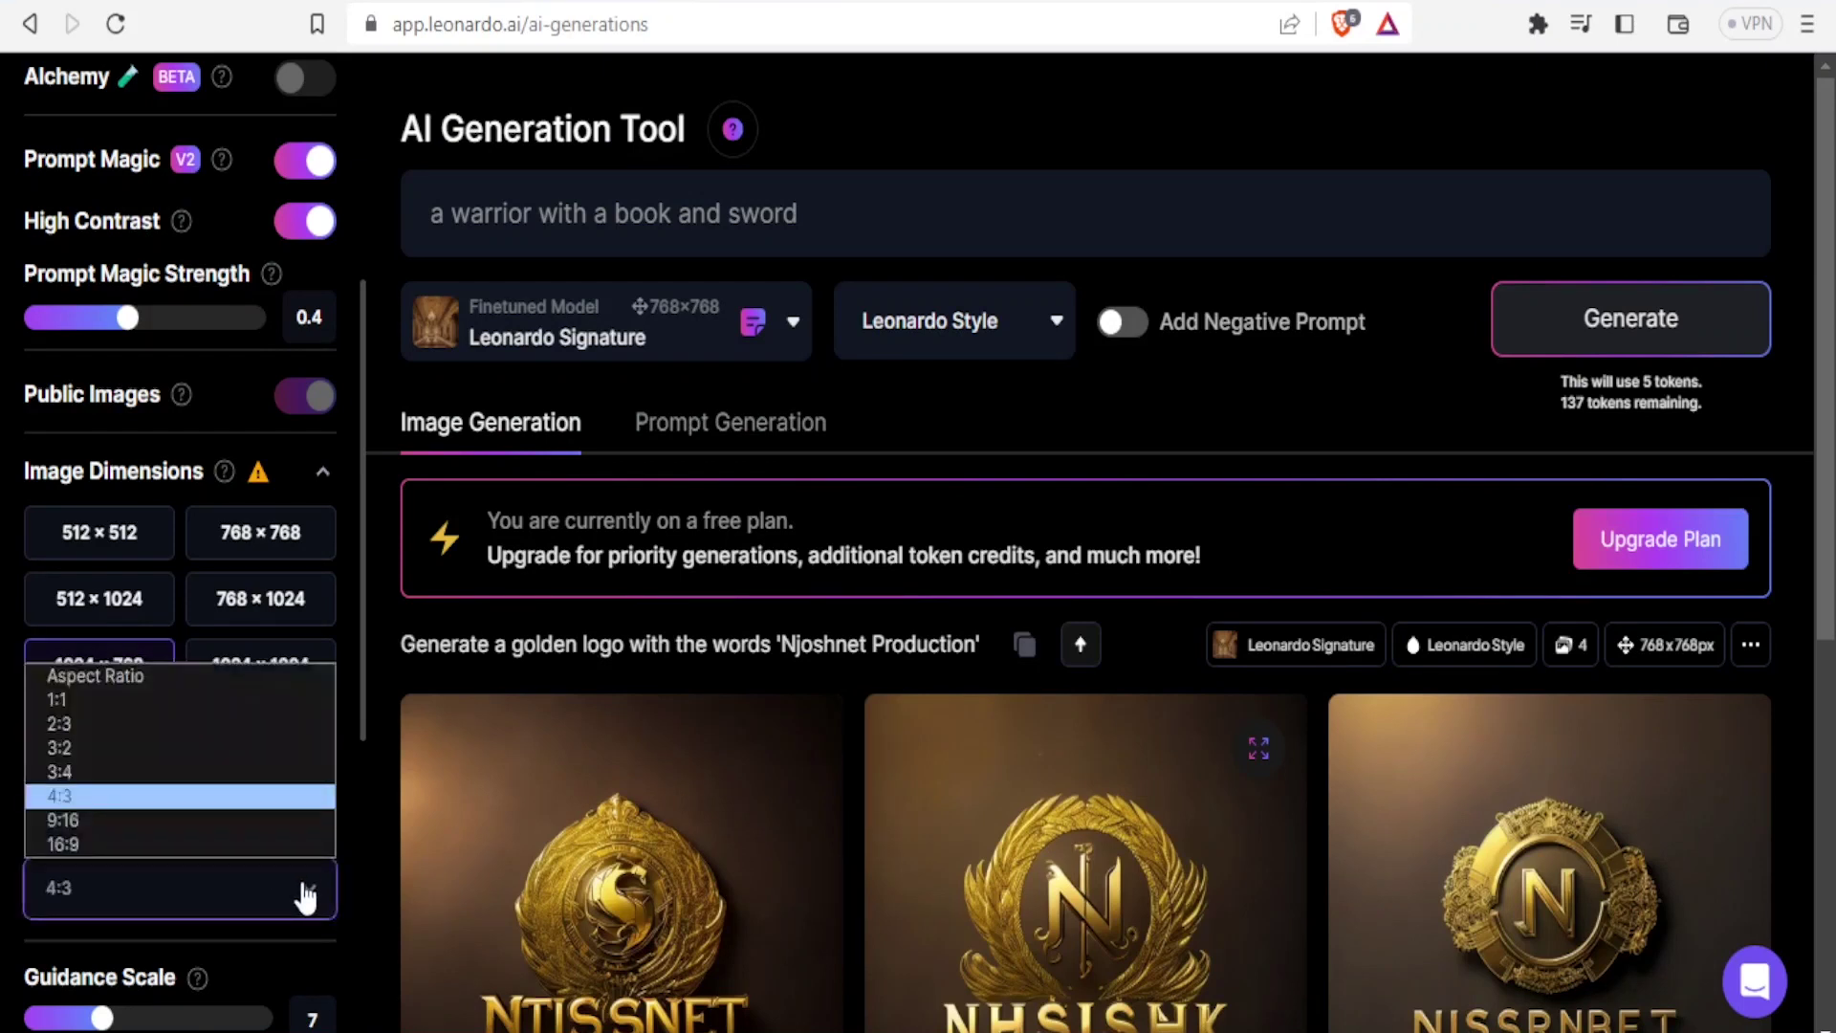
click(115, 845)
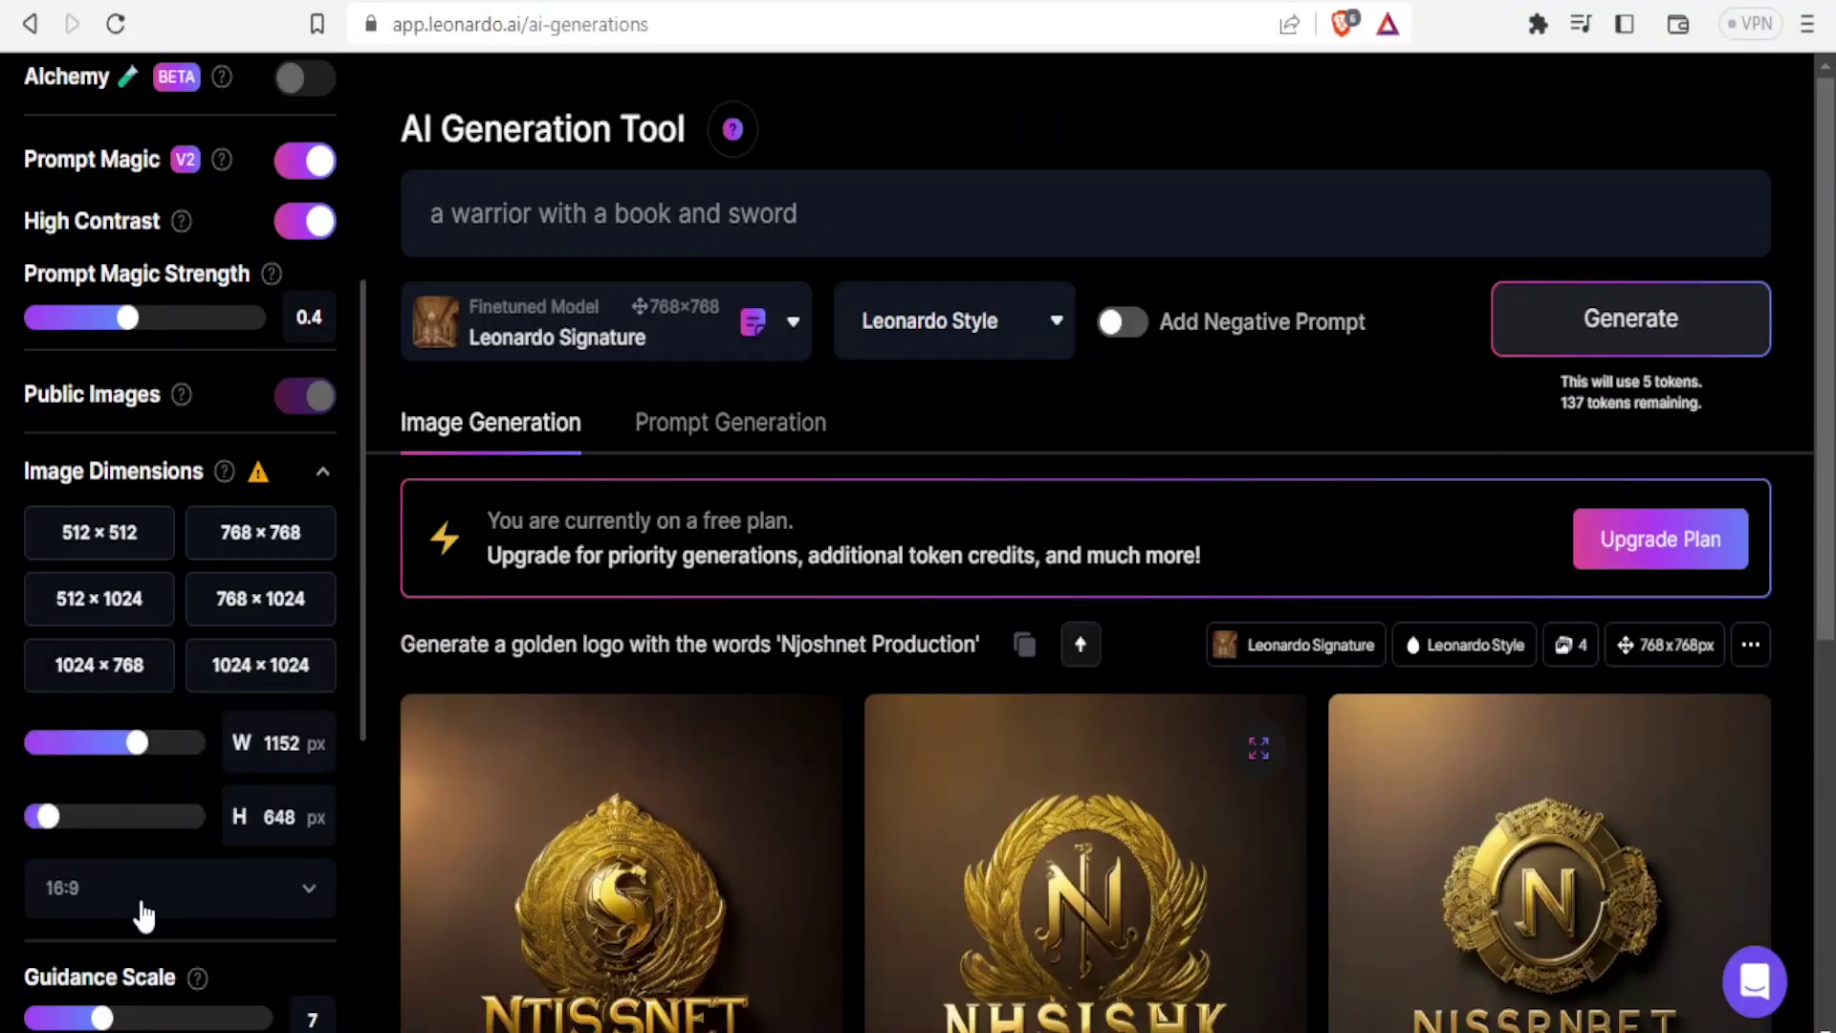
drag(362, 691, 377, 919)
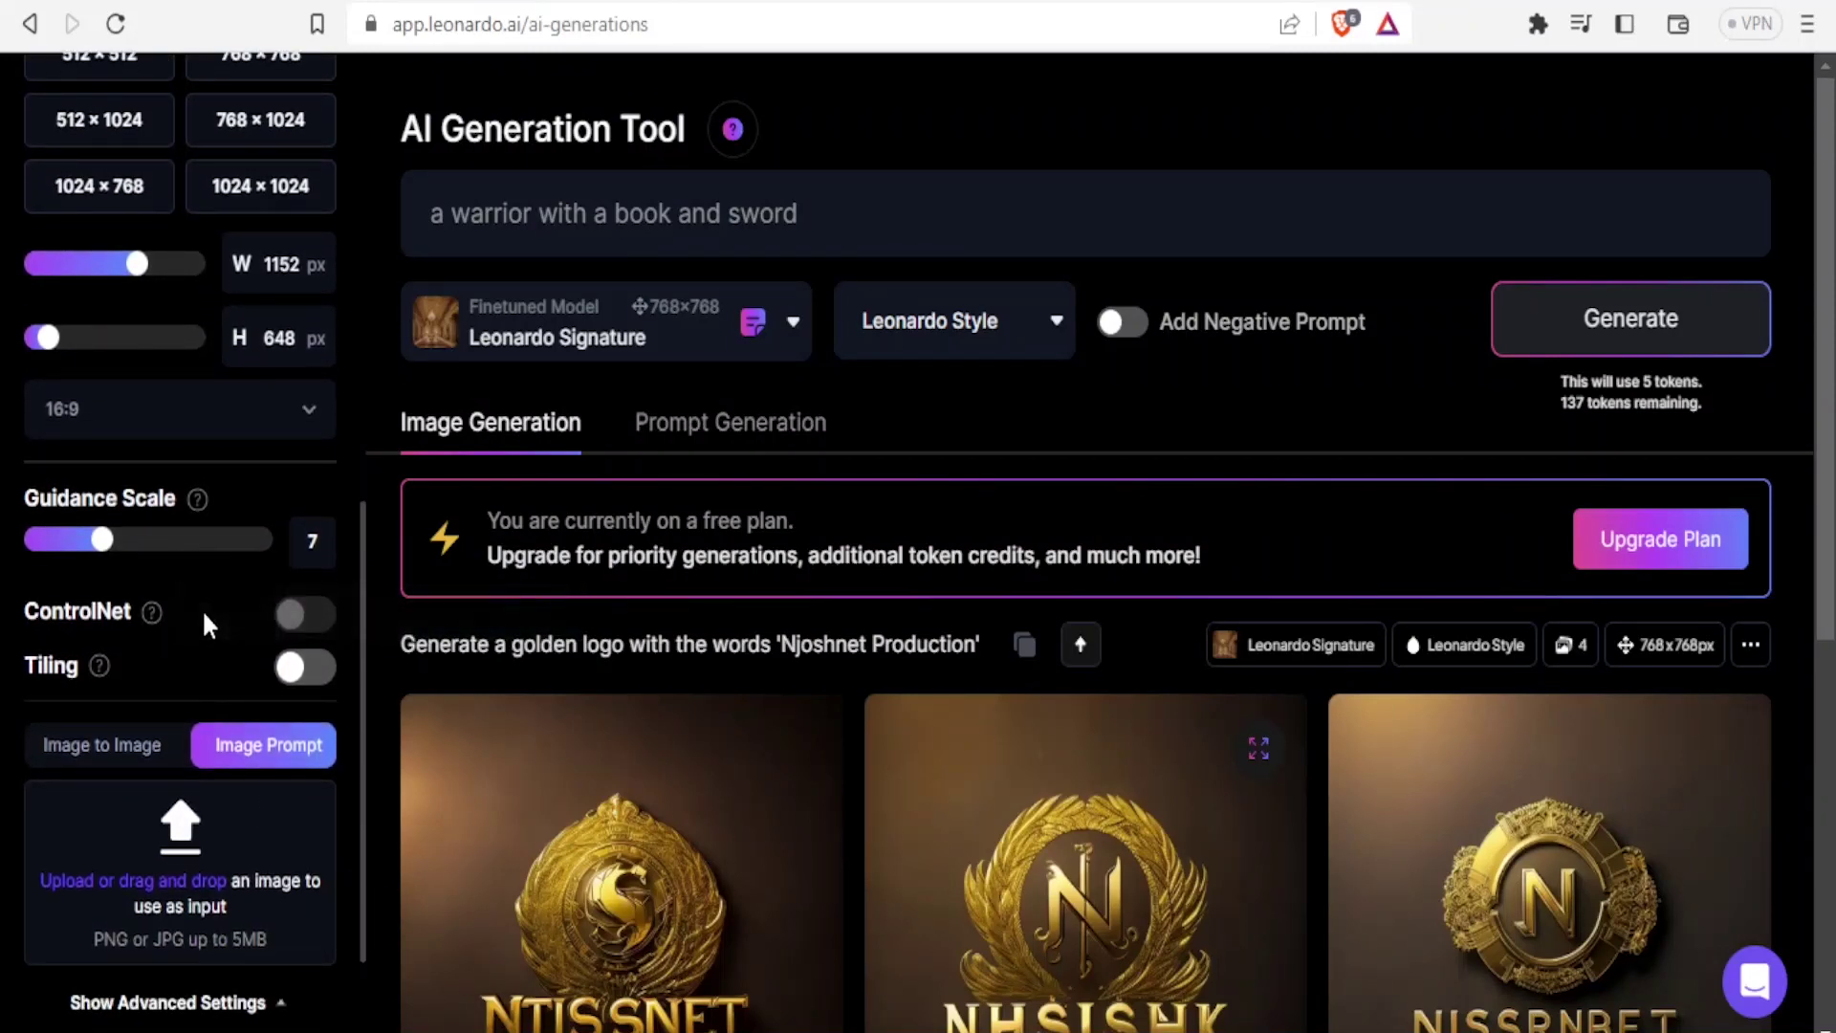
mouse_move(297, 613)
drag(360, 609, 375, 134)
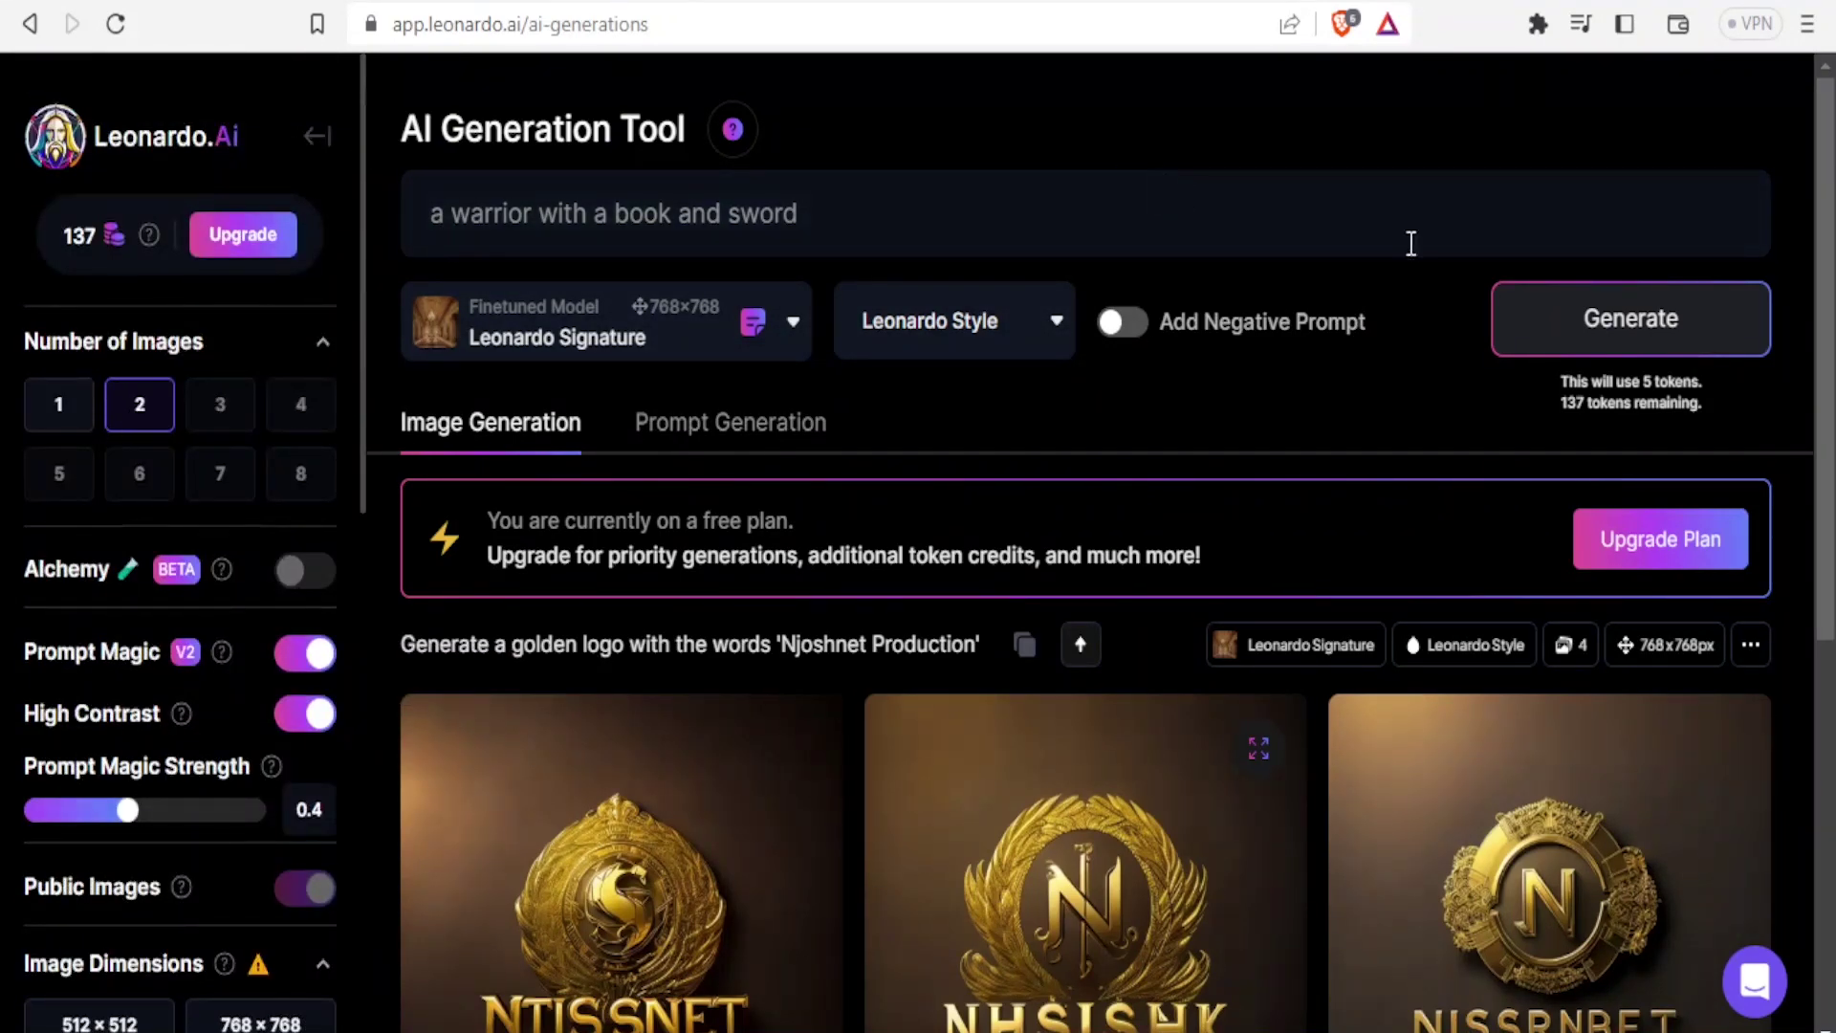
- Generate the two warrior images and open the first one full-size
click(1540, 319)
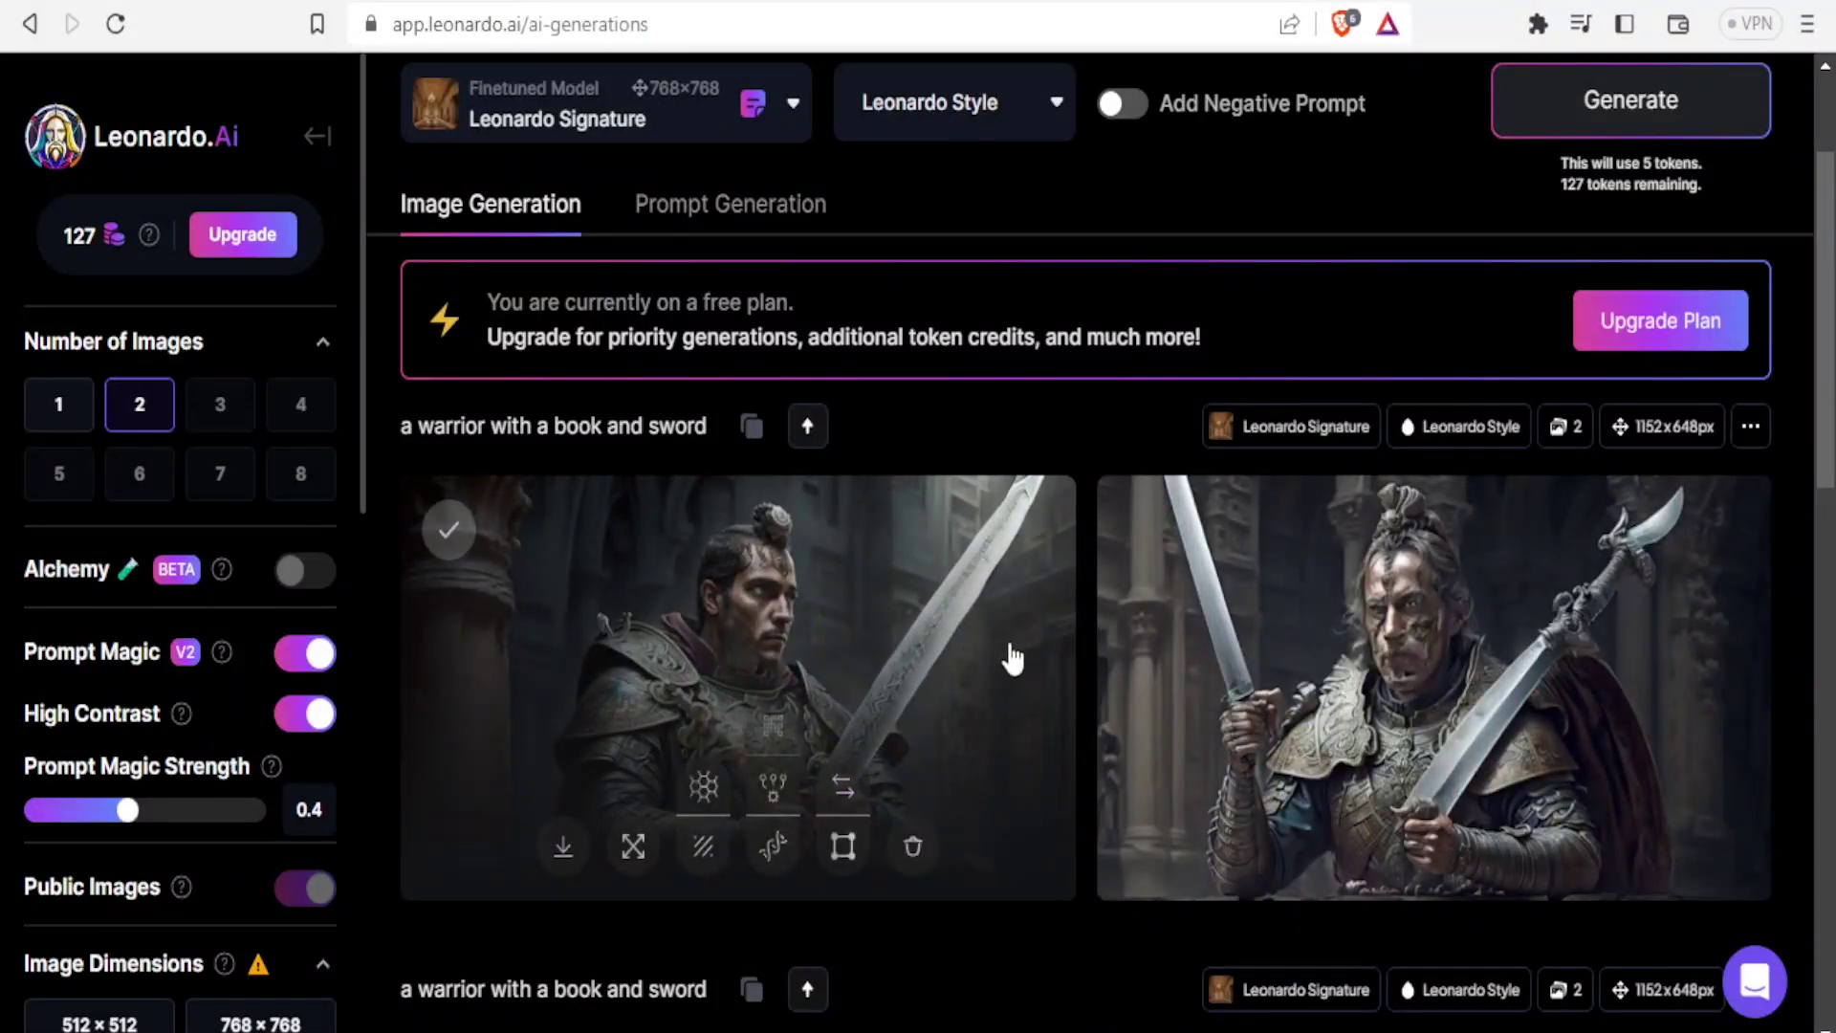
click(878, 633)
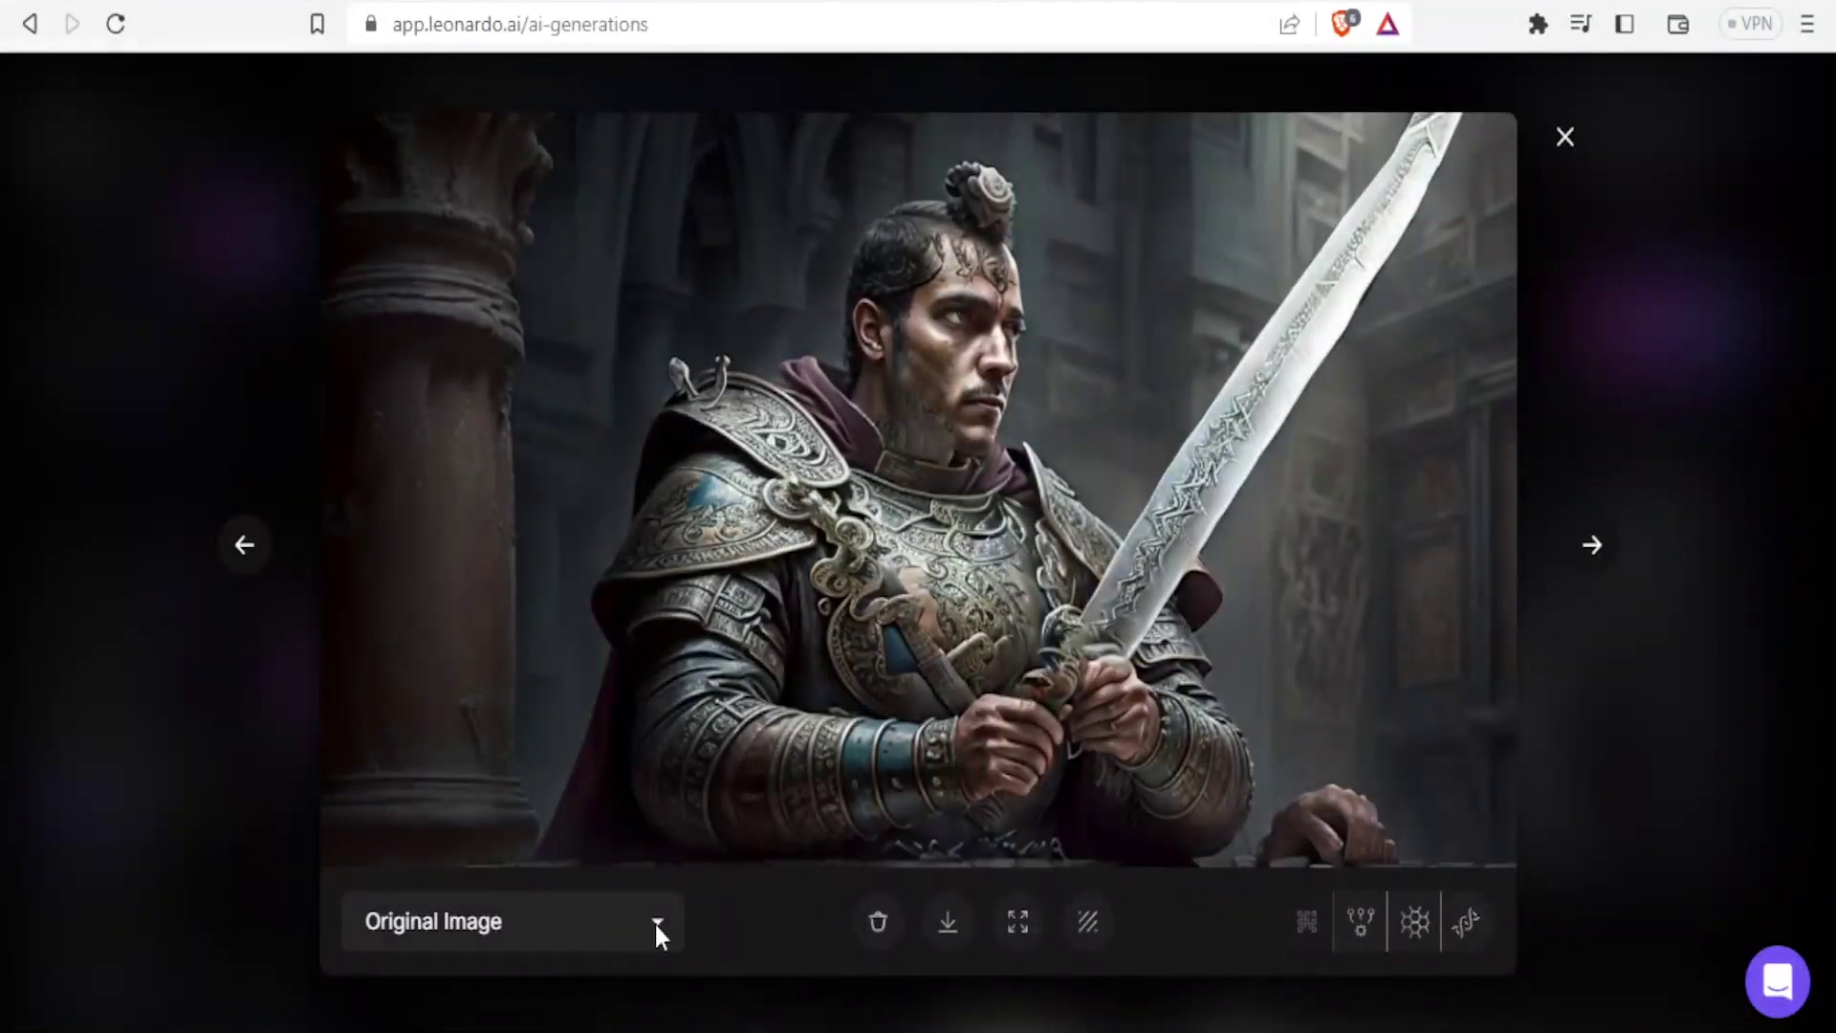
- Remove the background from the first warrior image and close the viewer
click(655, 925)
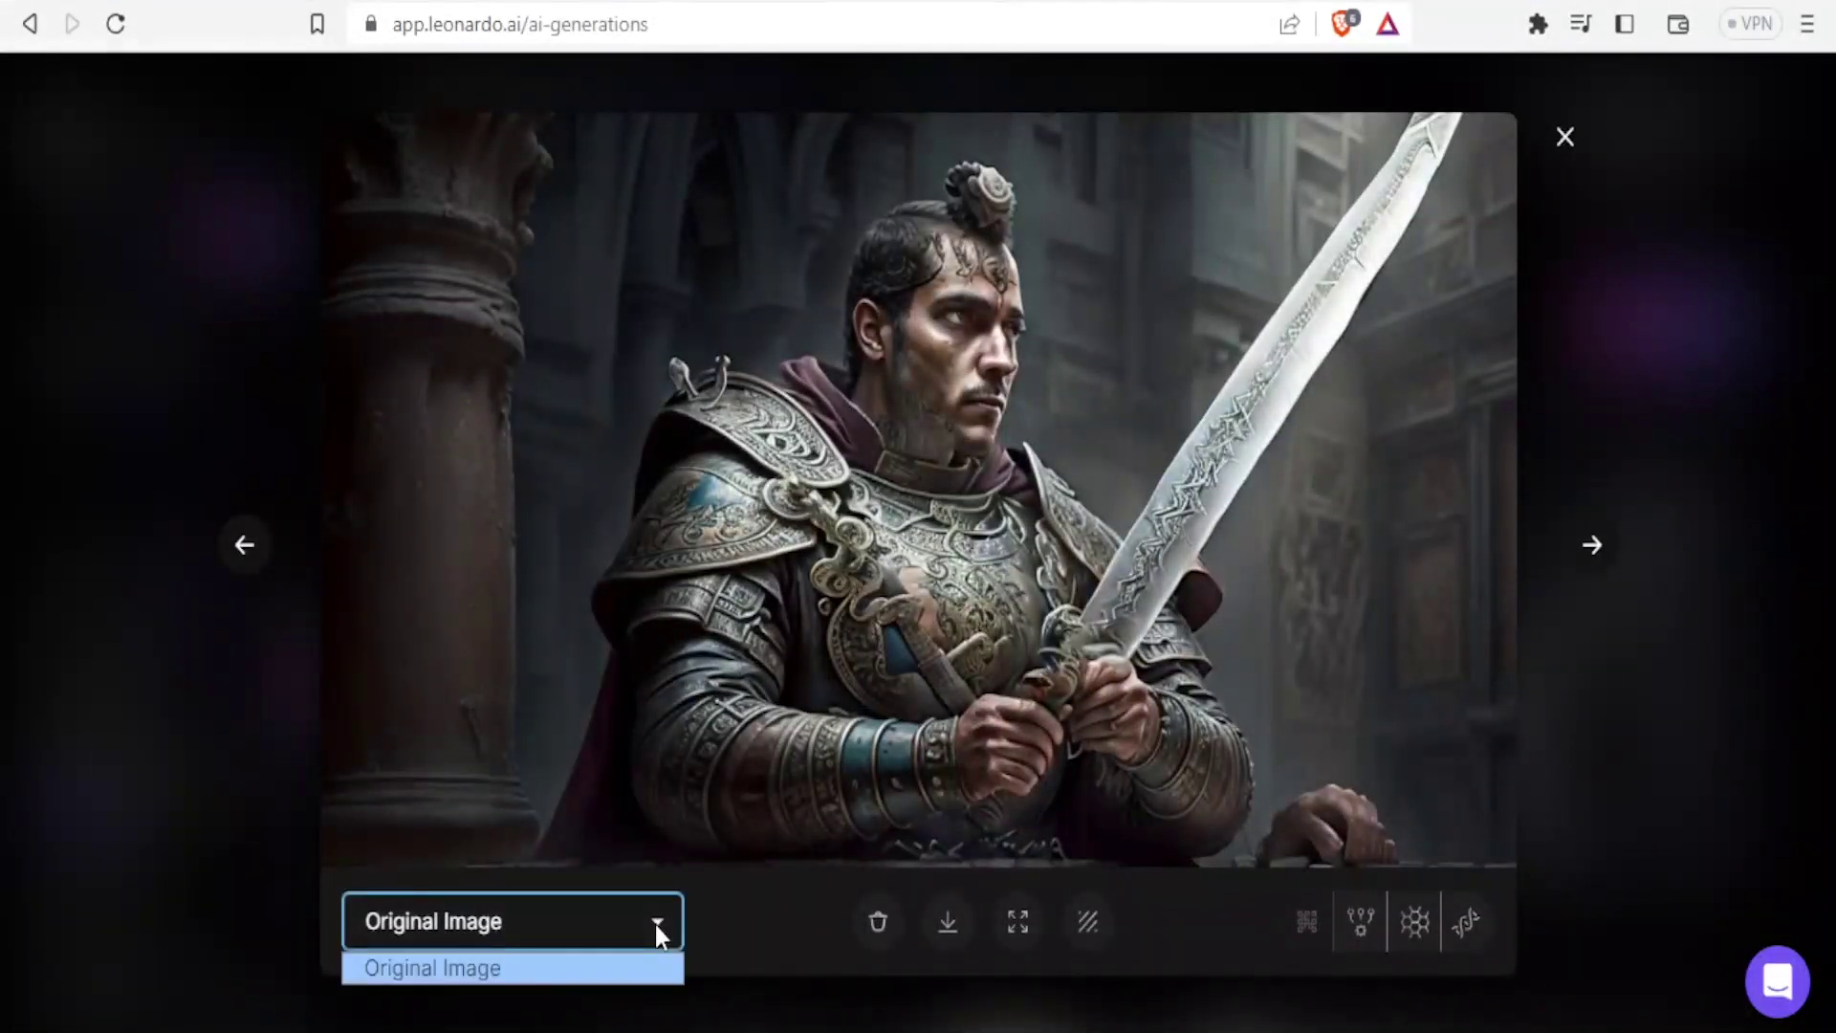
click(1087, 923)
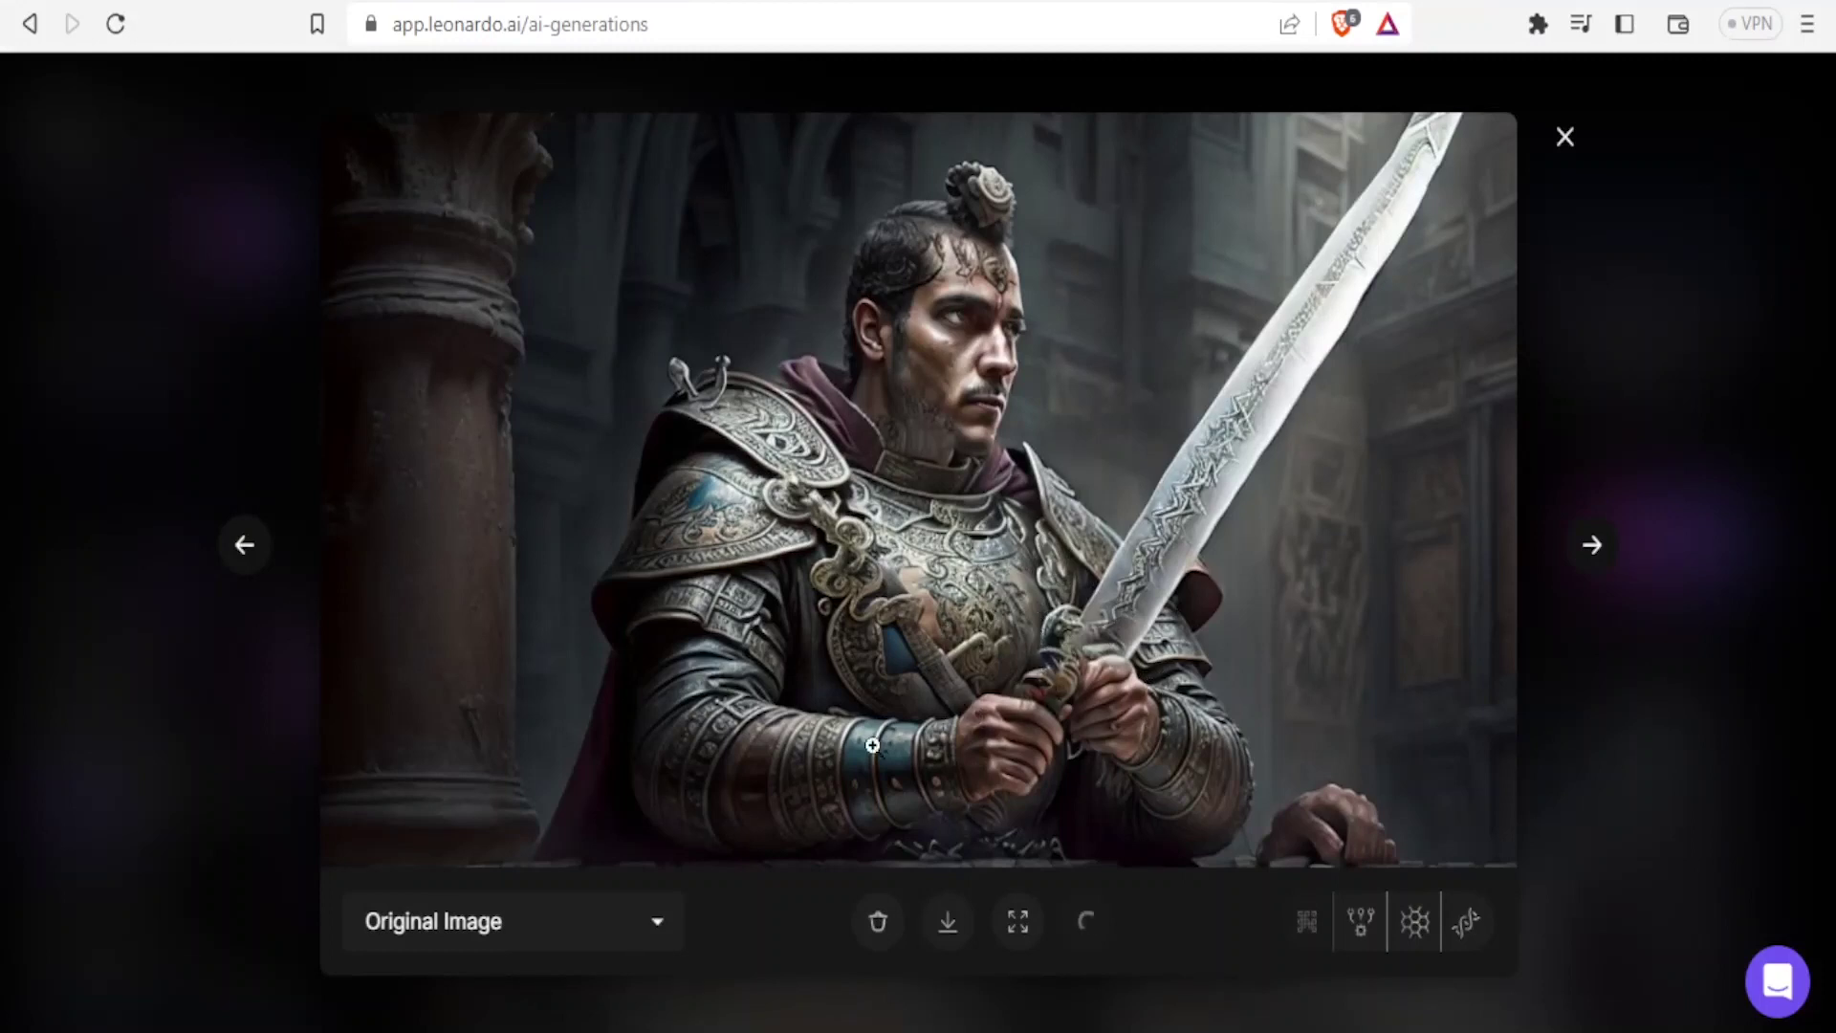
click(1566, 140)
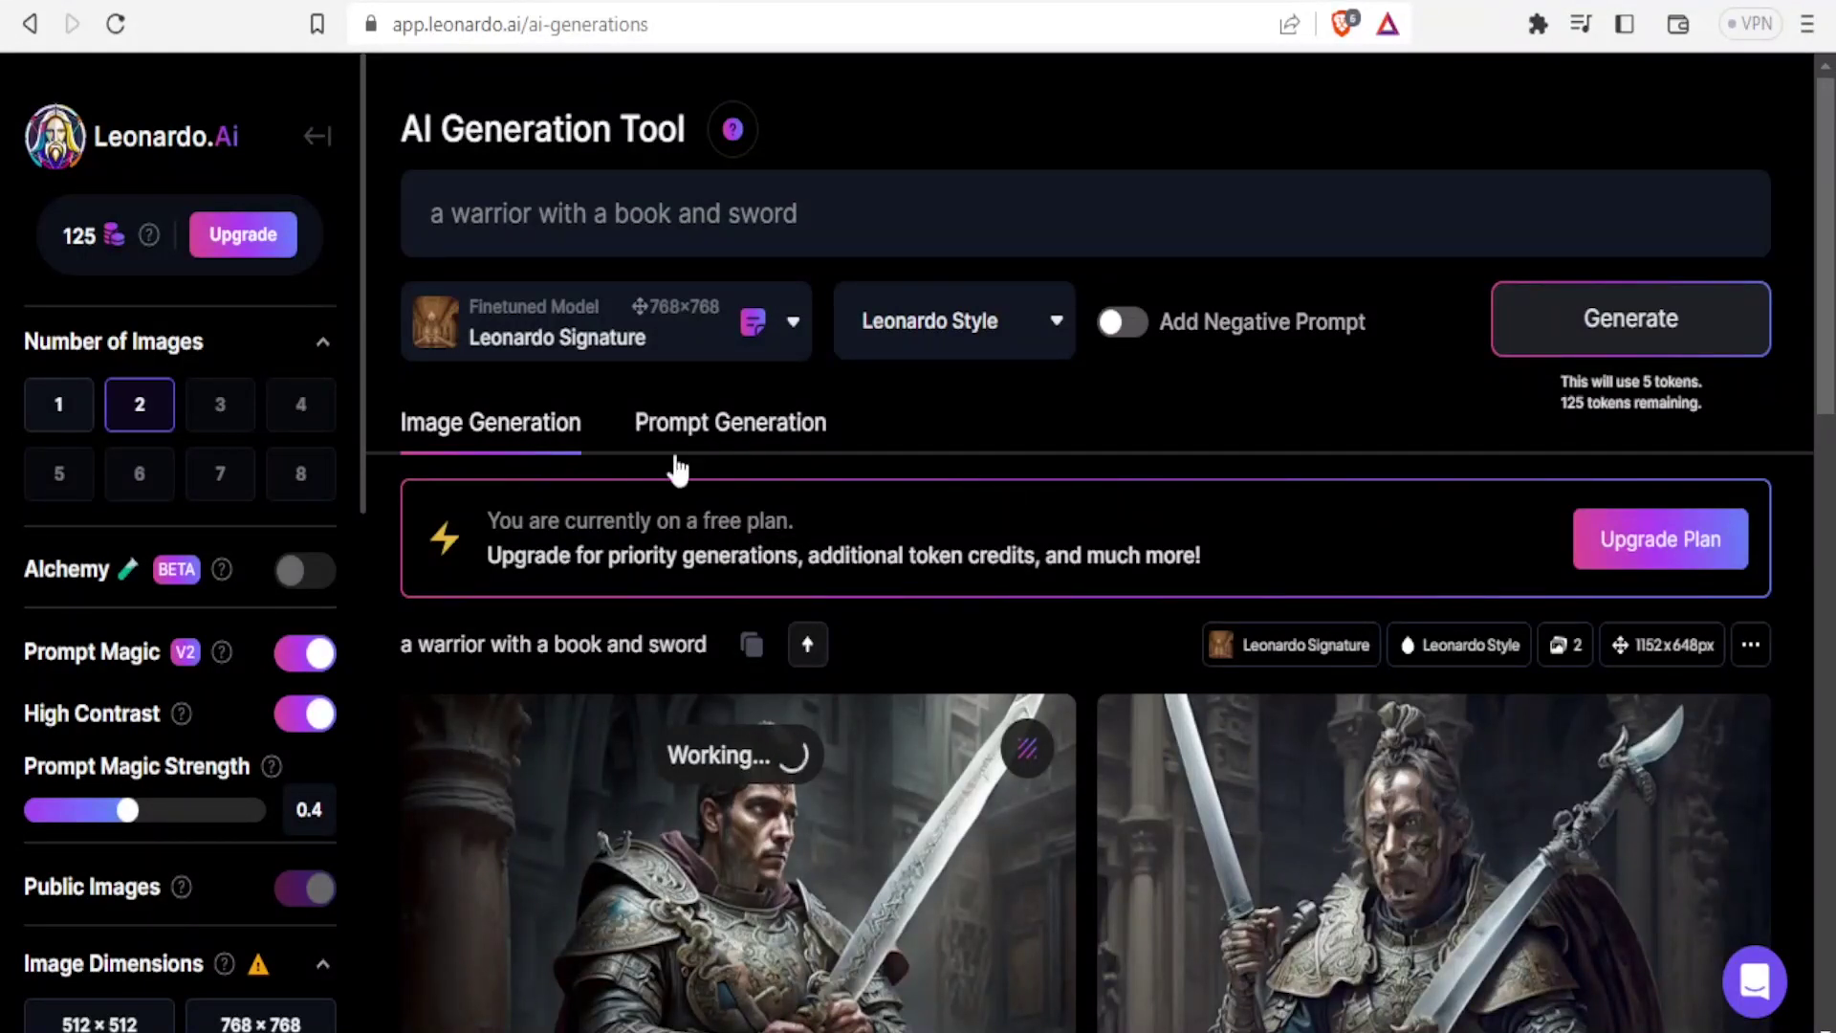
- Ideate 2 prompt ideas from the basic idea 'cat' in Prompt Generation
click(714, 435)
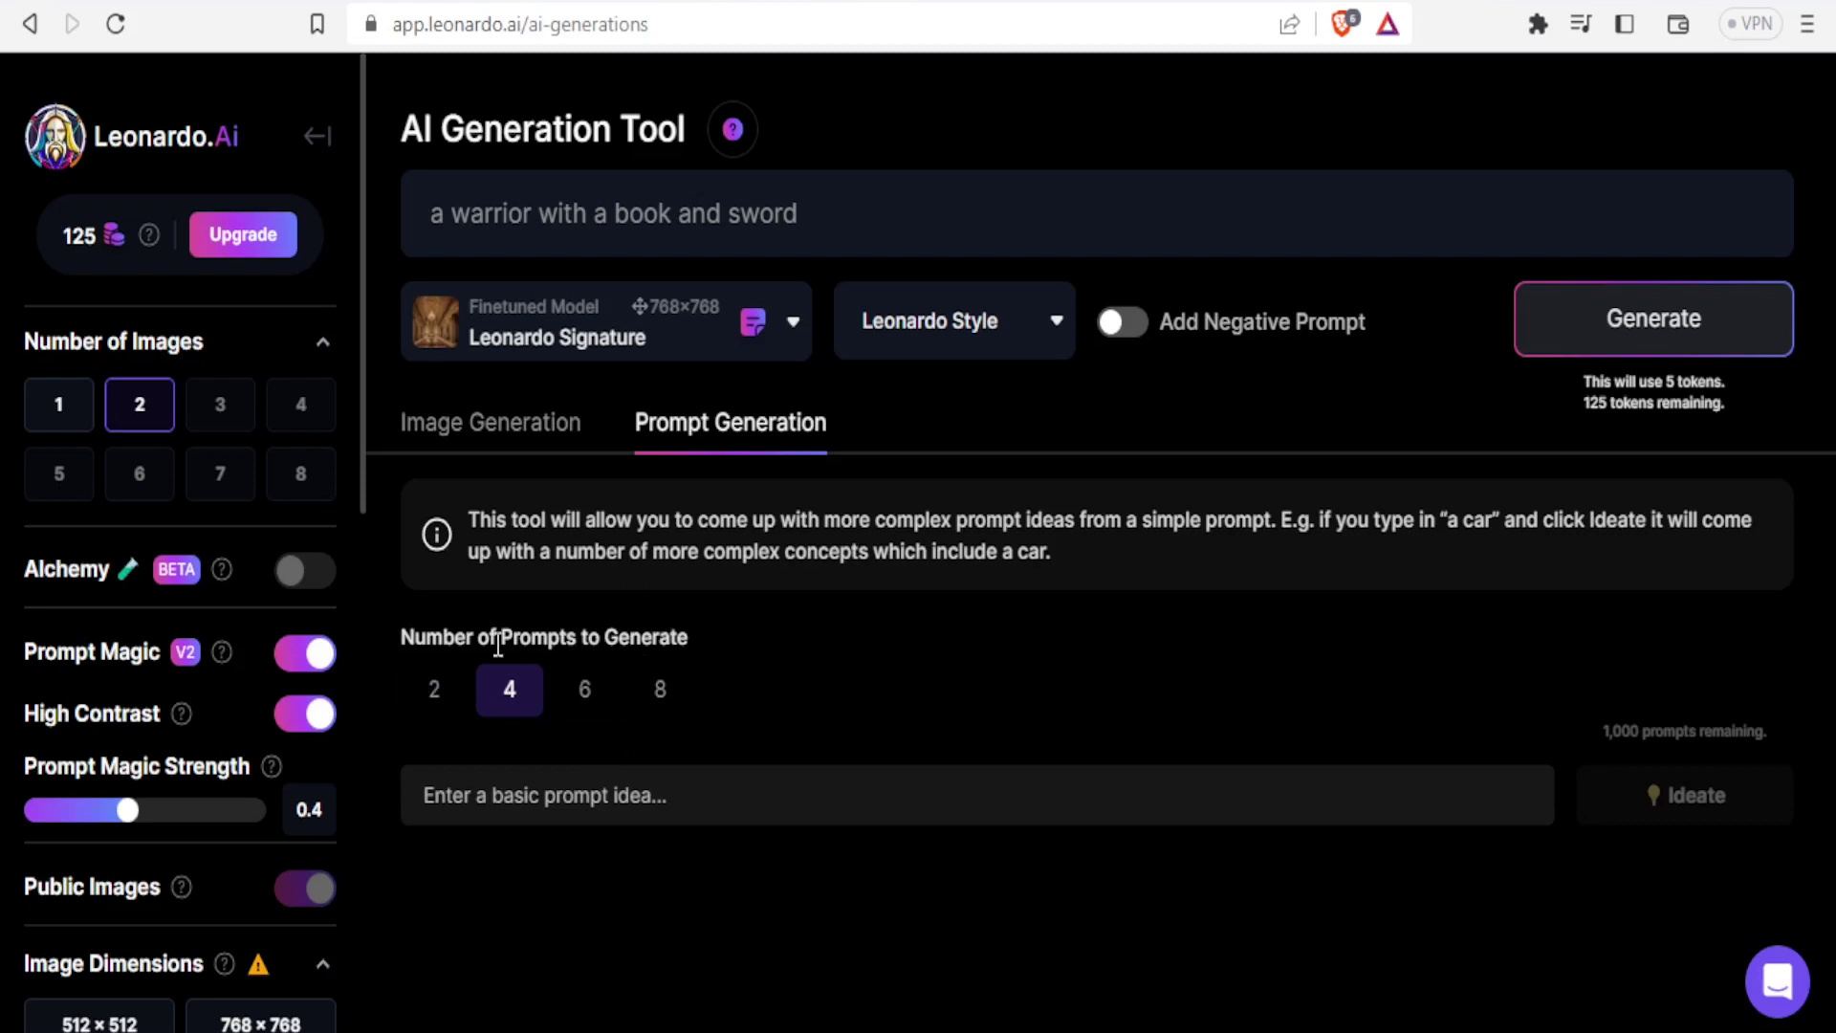
click(450, 701)
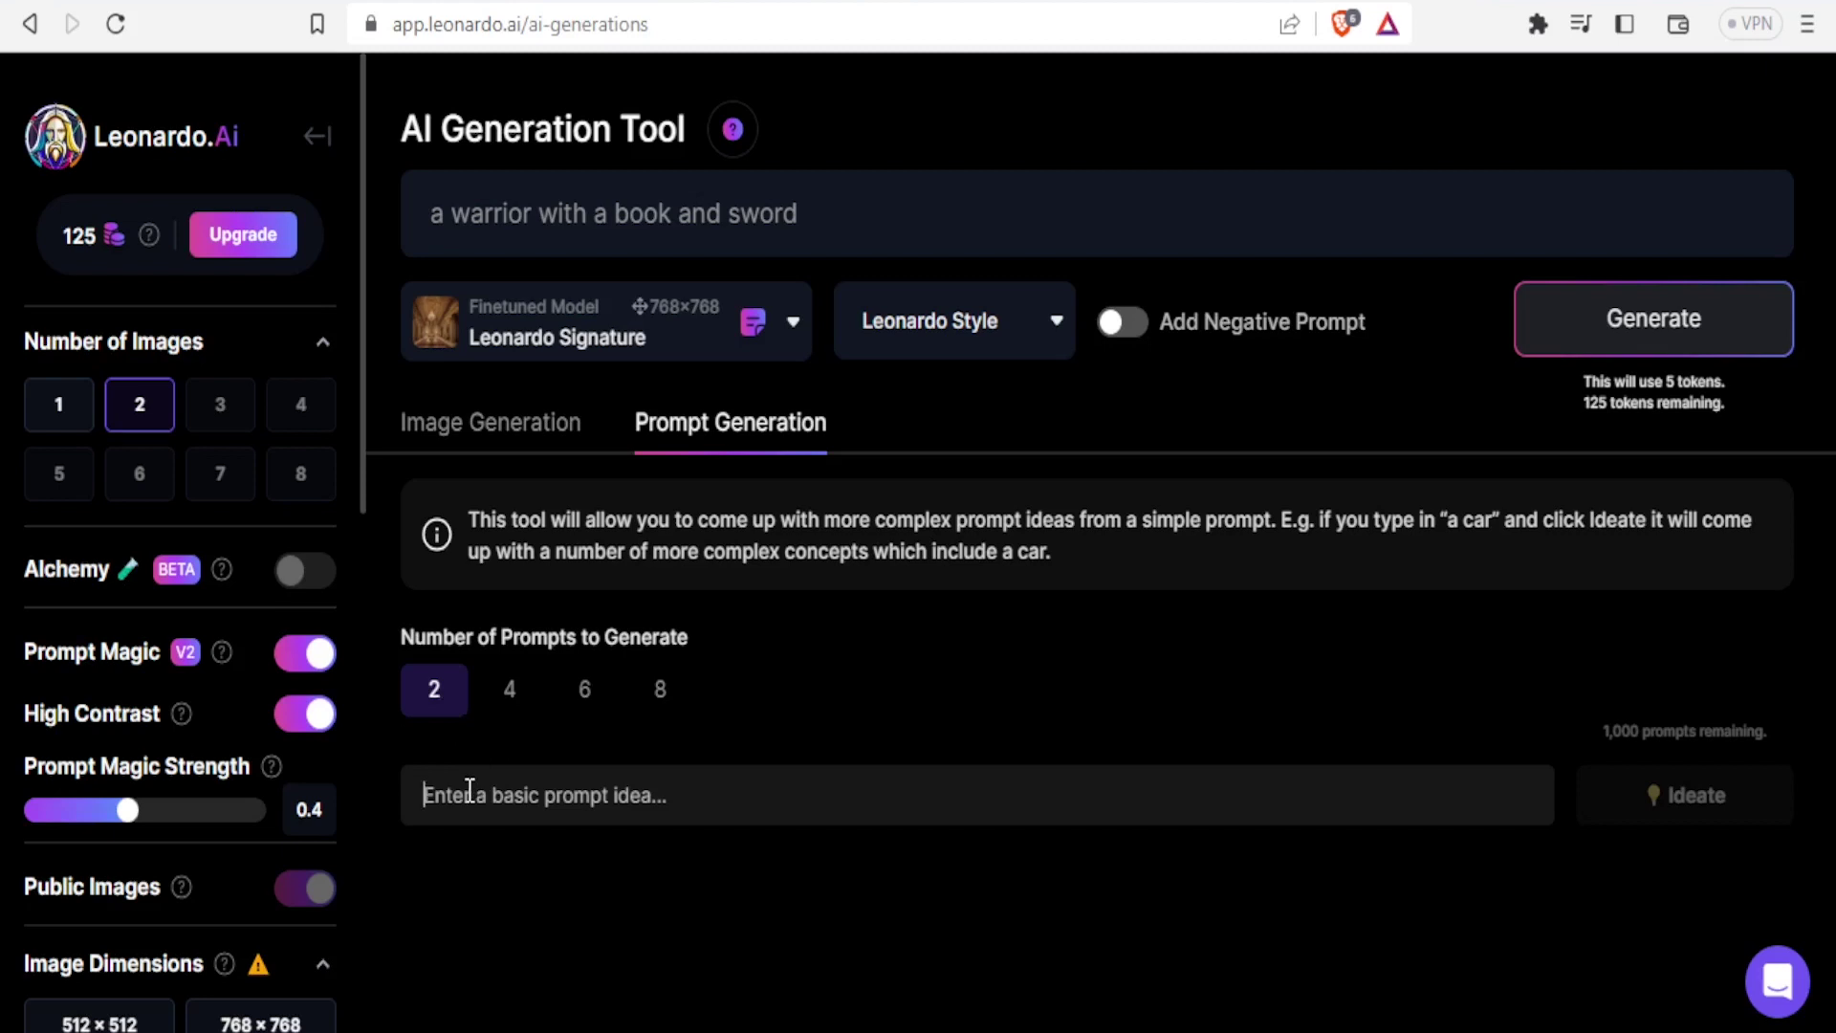
text(cat)
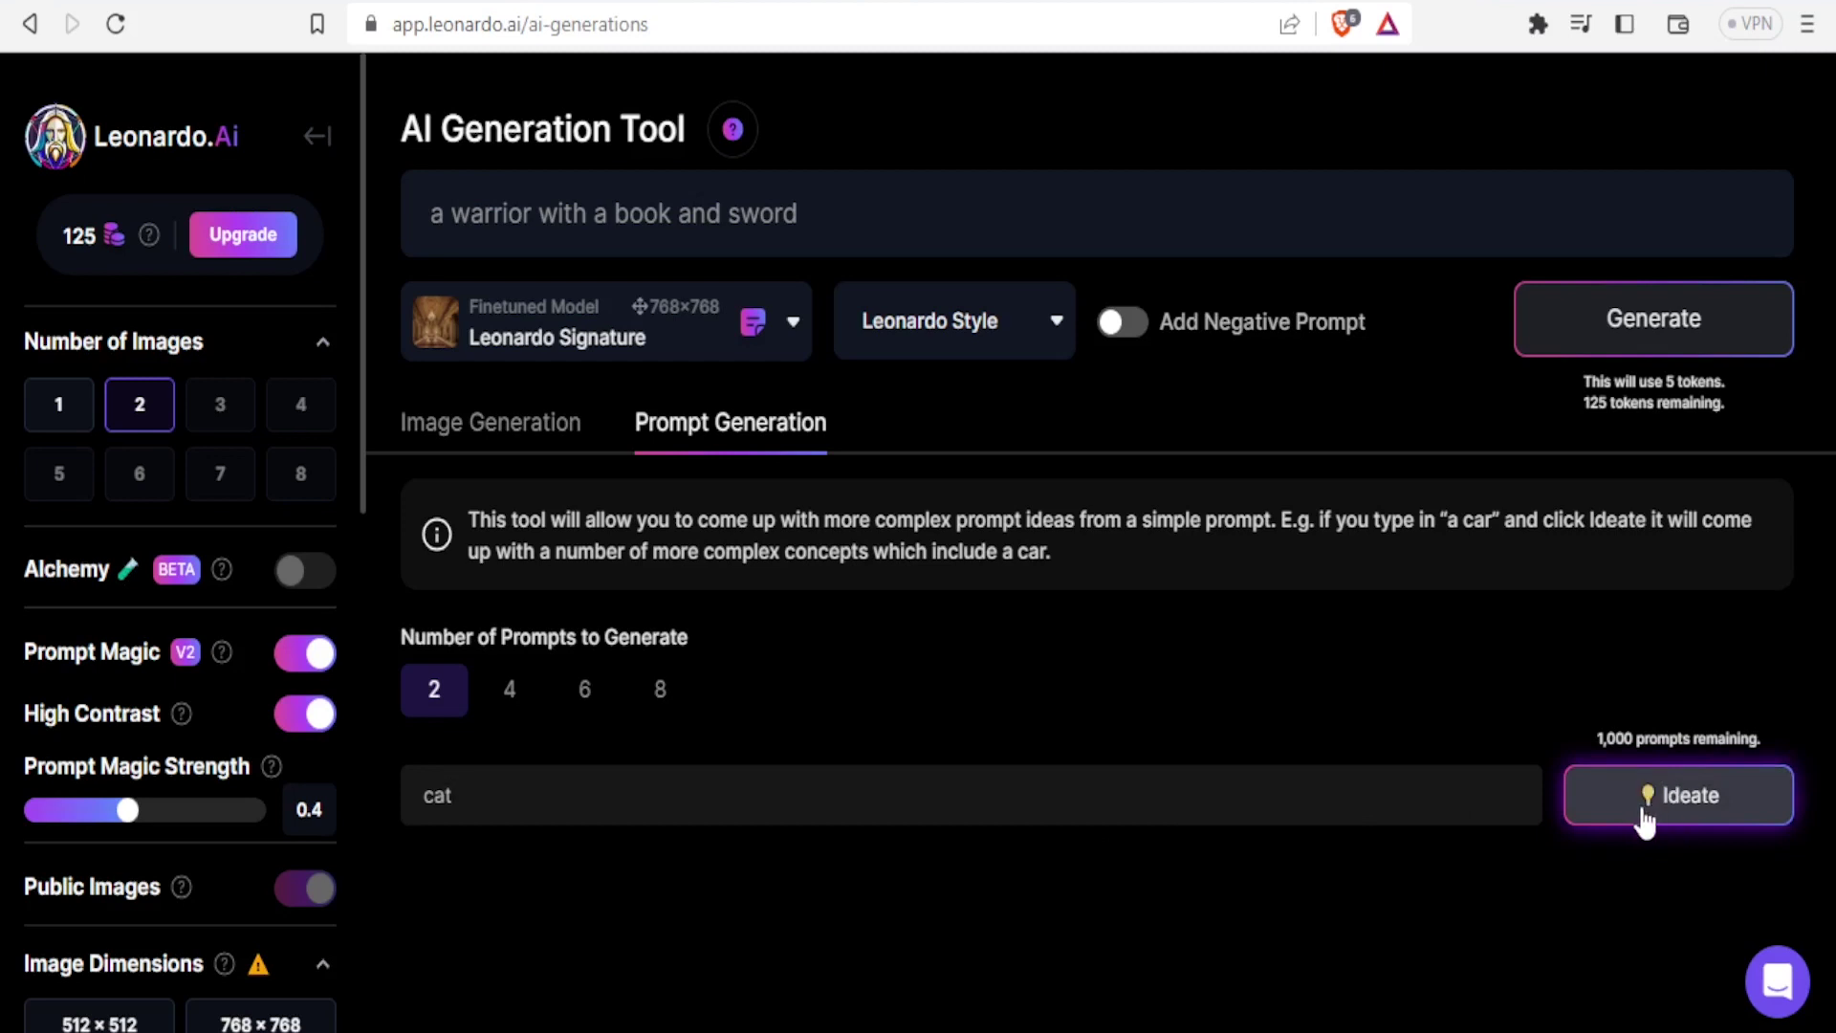
click(1643, 811)
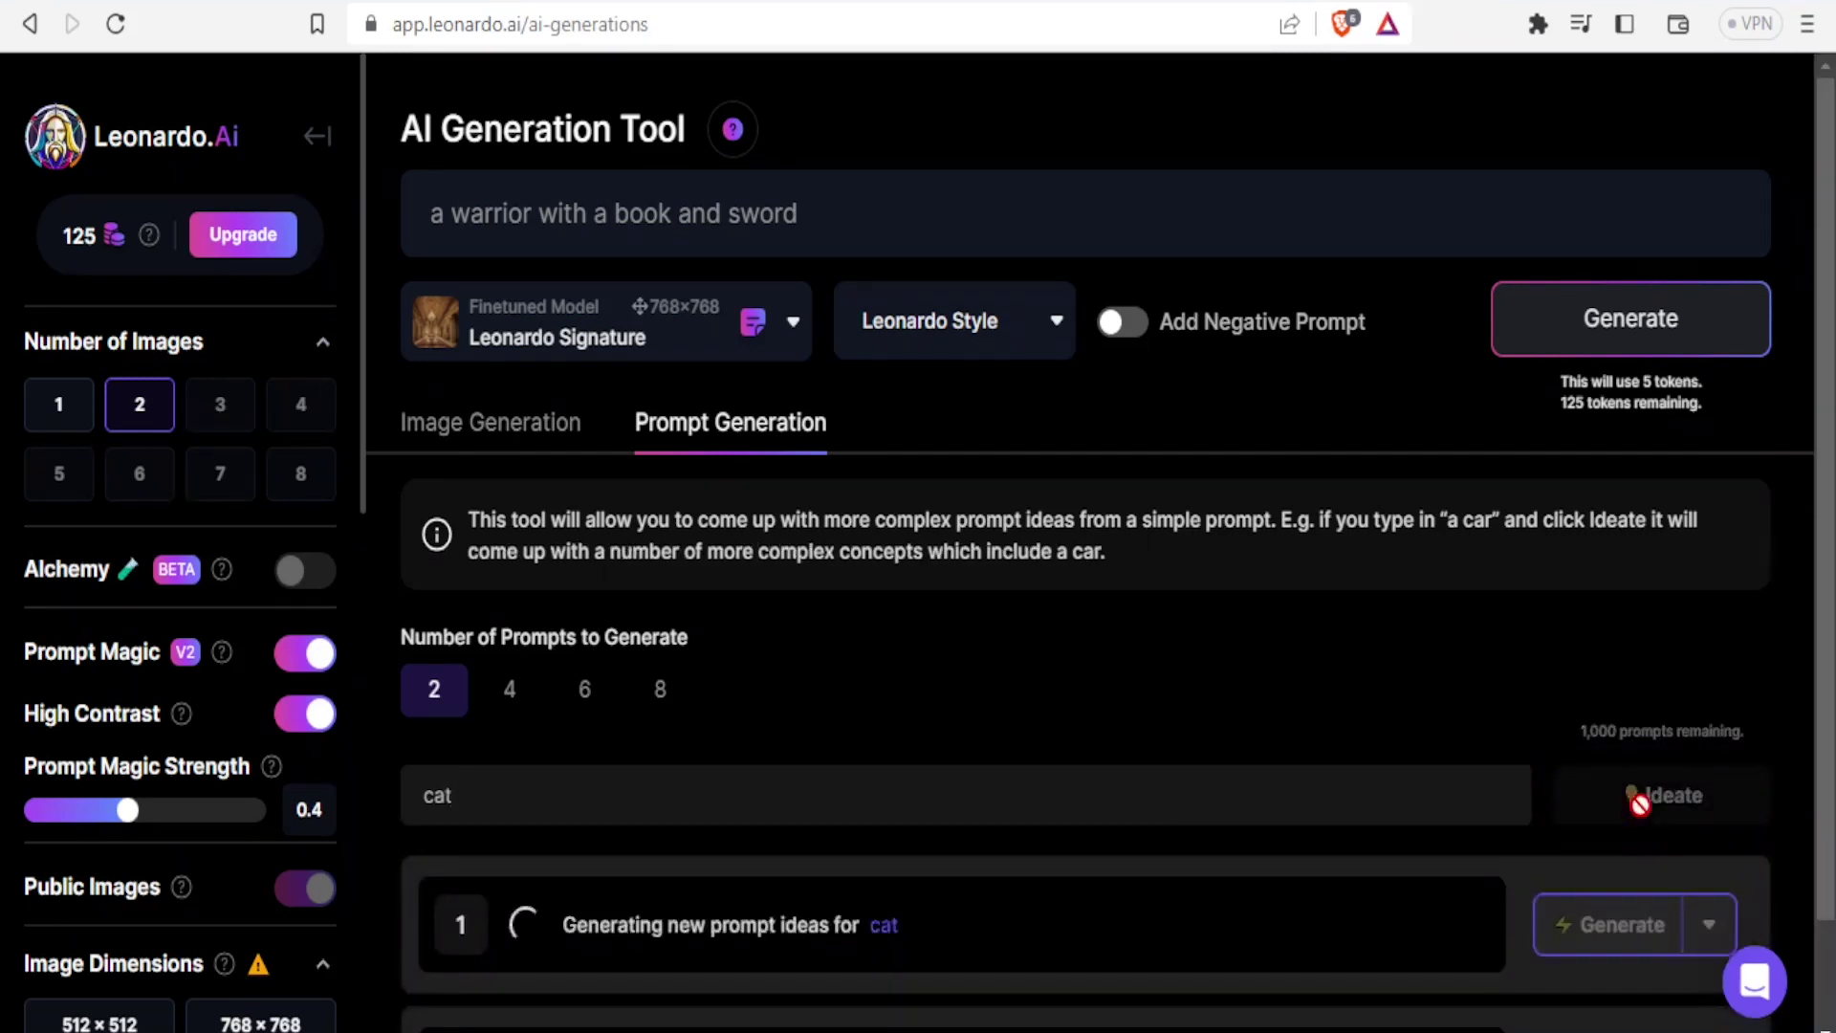
- Review the two cat prompt ideas and generate images from the green-eyed tabby prompt
scroll(1829, 478, down, 1)
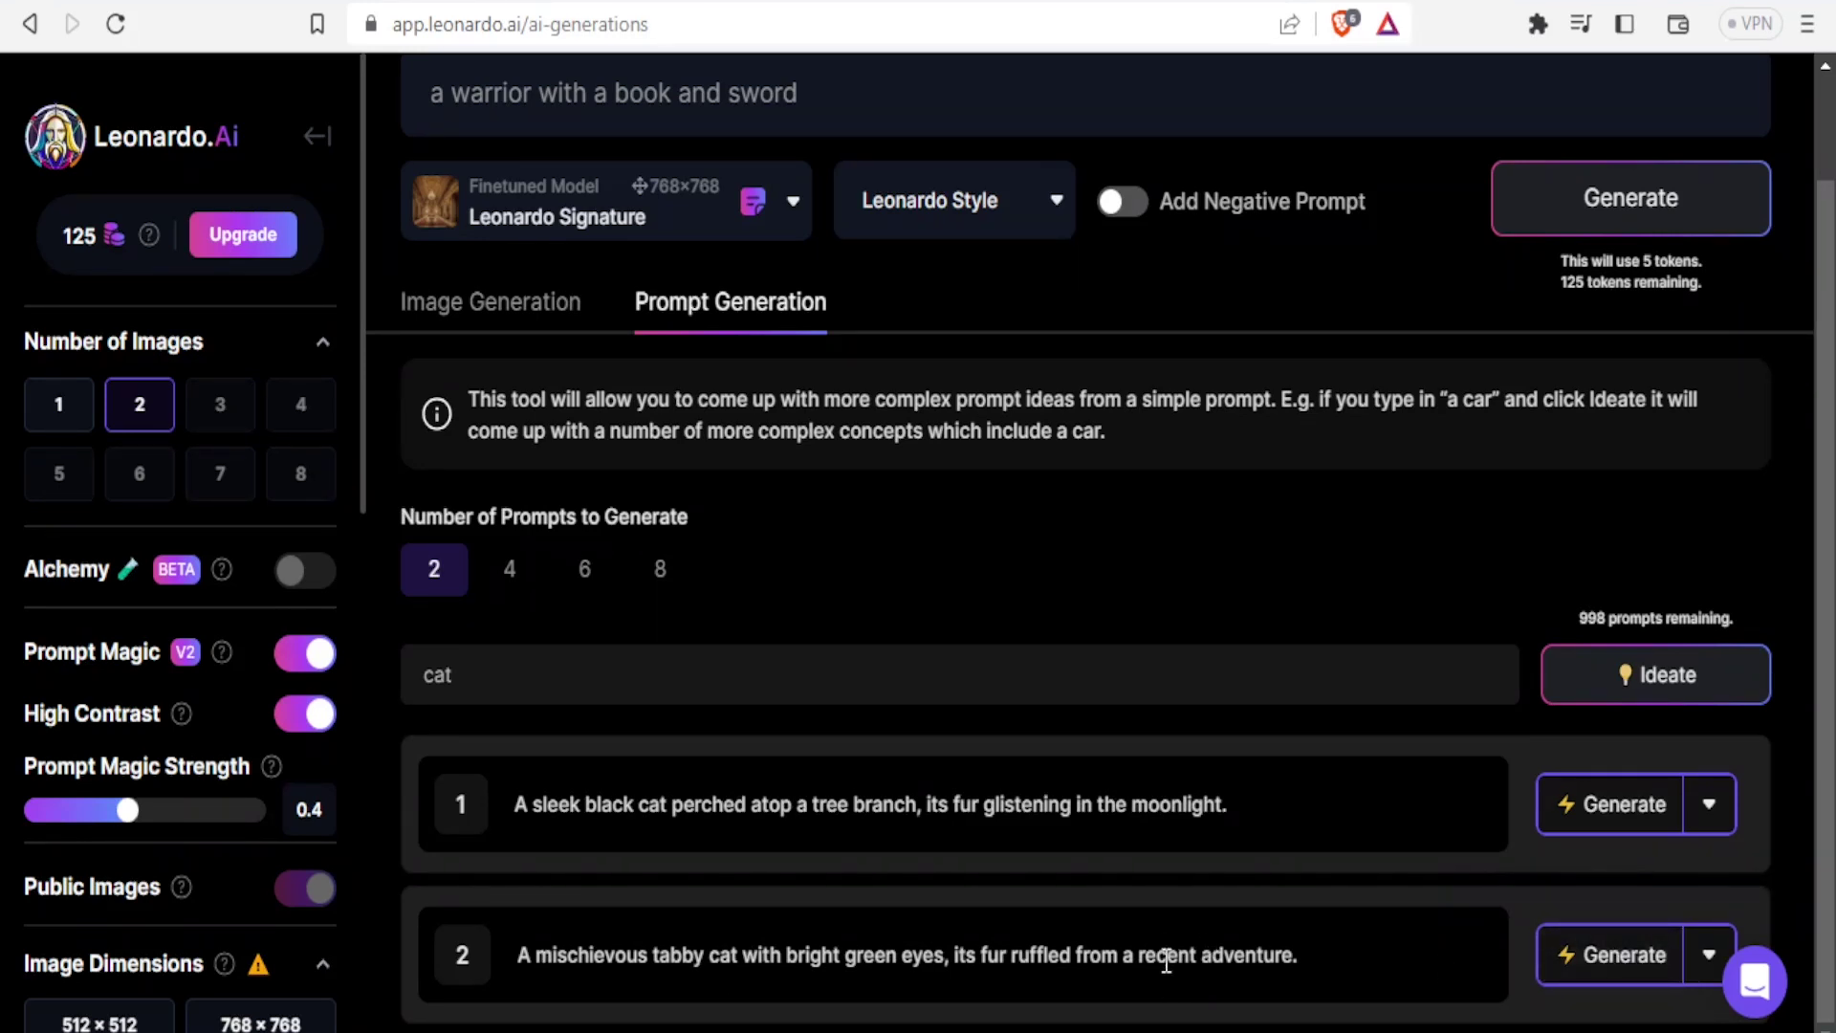
click(1707, 957)
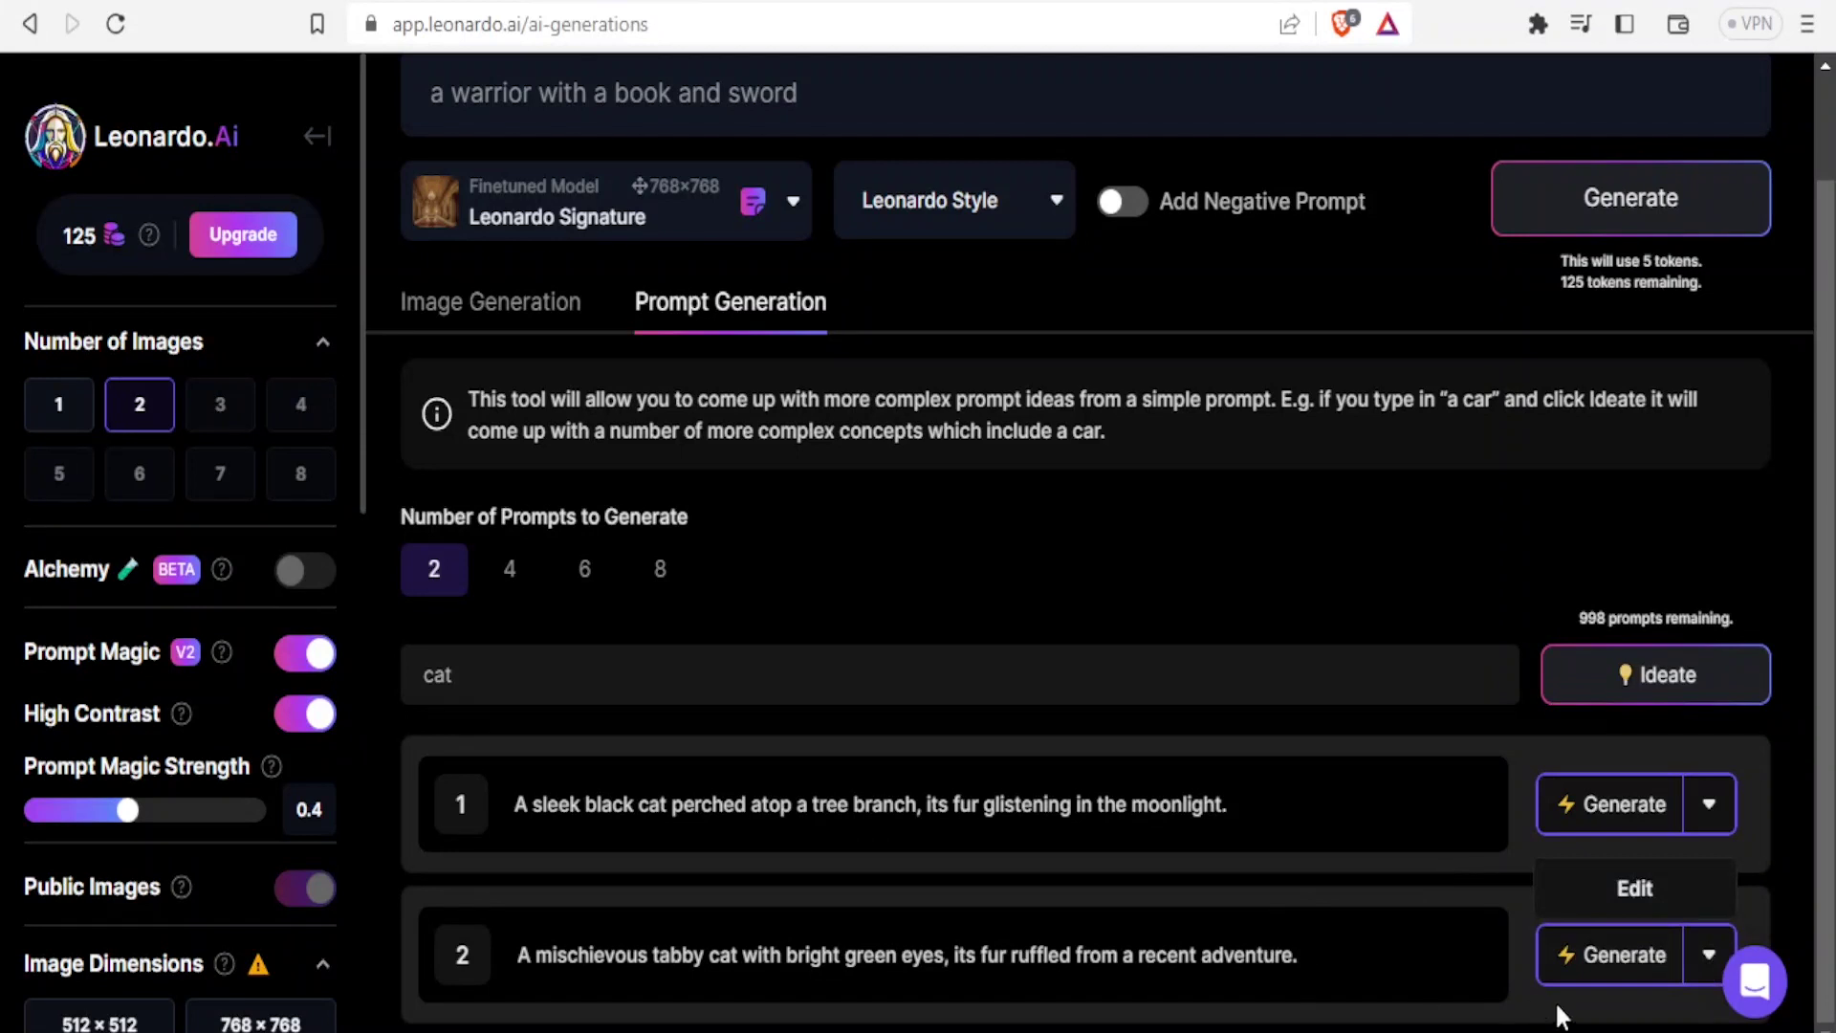
click(1623, 956)
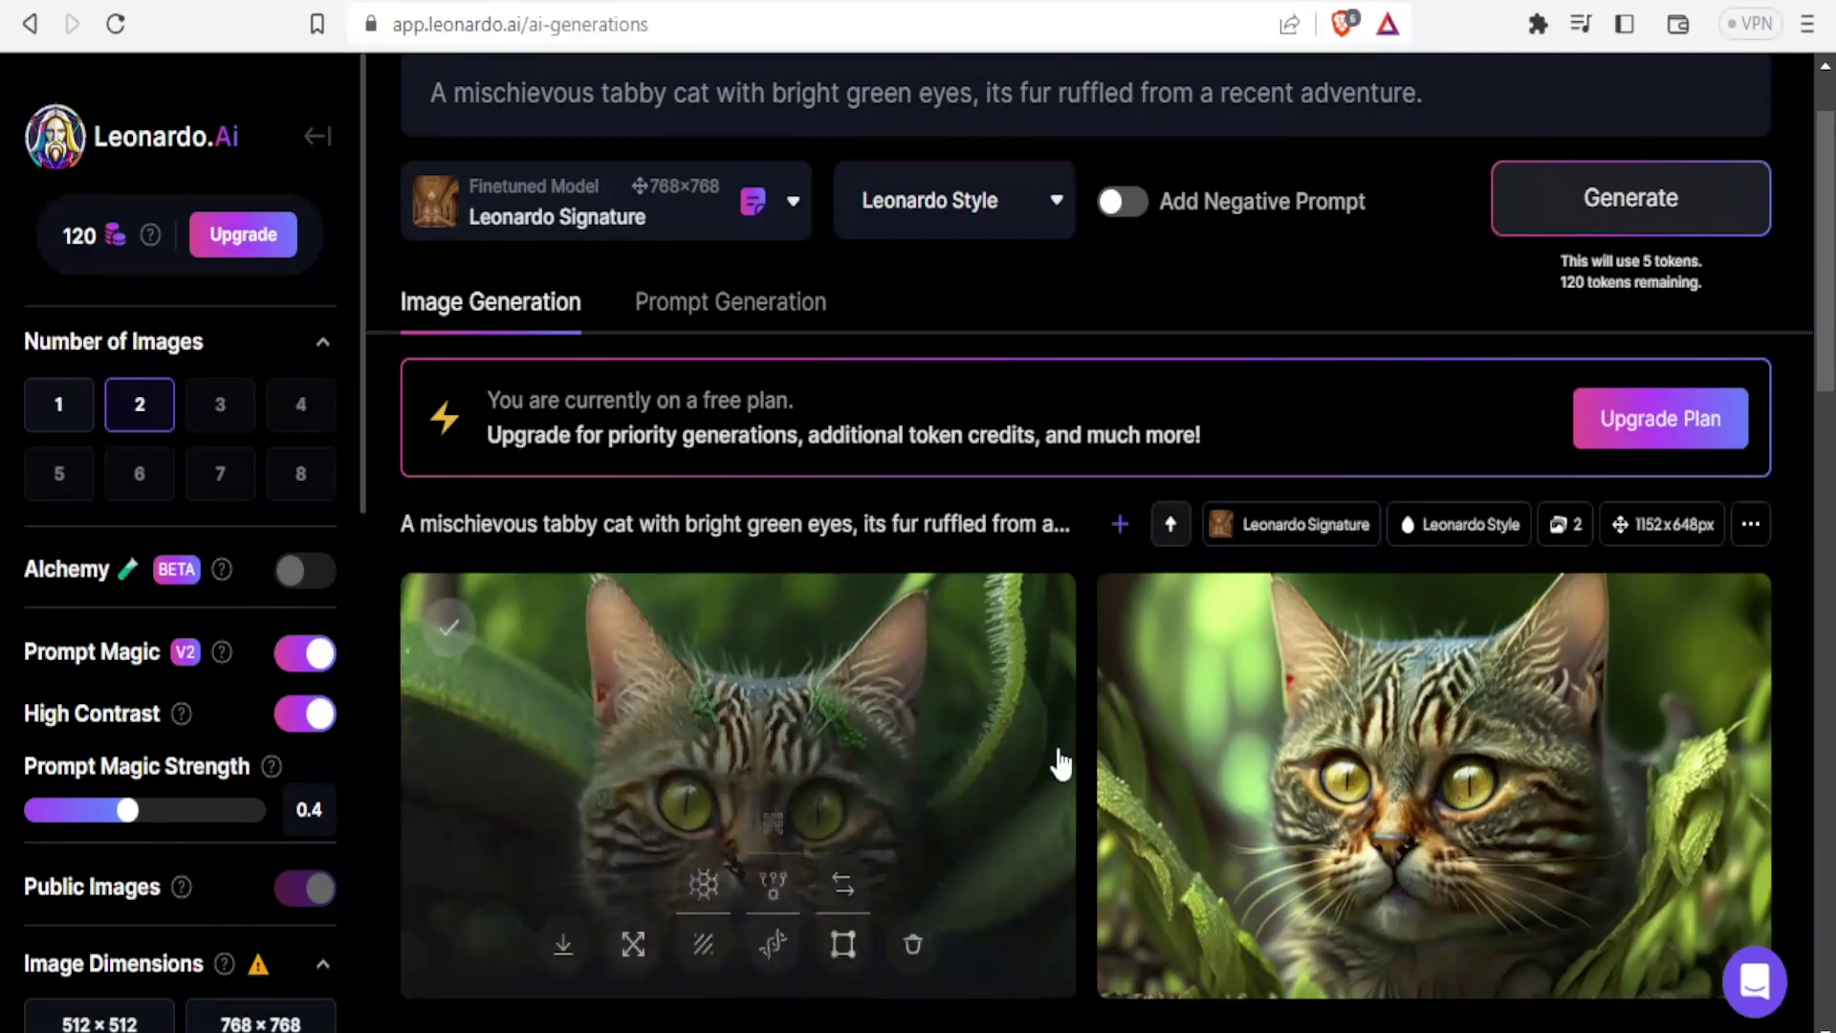
- Open the first tabby cat image in the enlarged image view
scroll(1809, 302, up, 1)
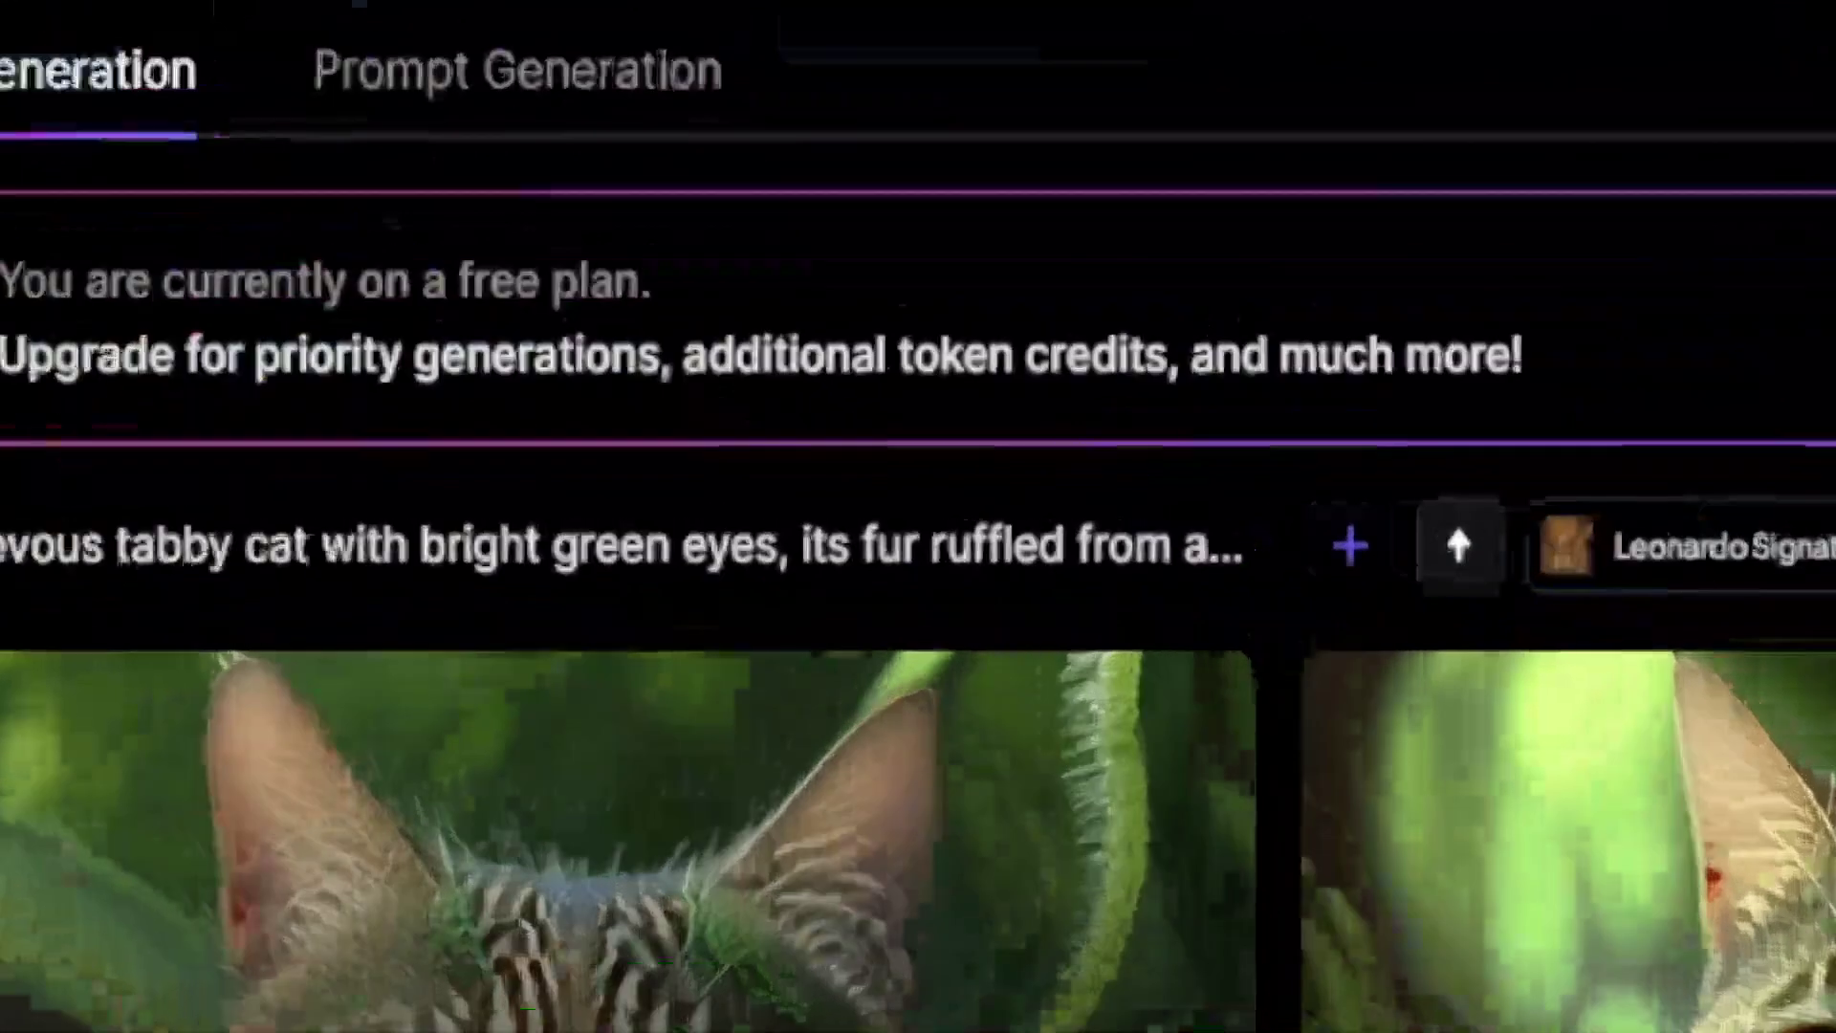
click(813, 816)
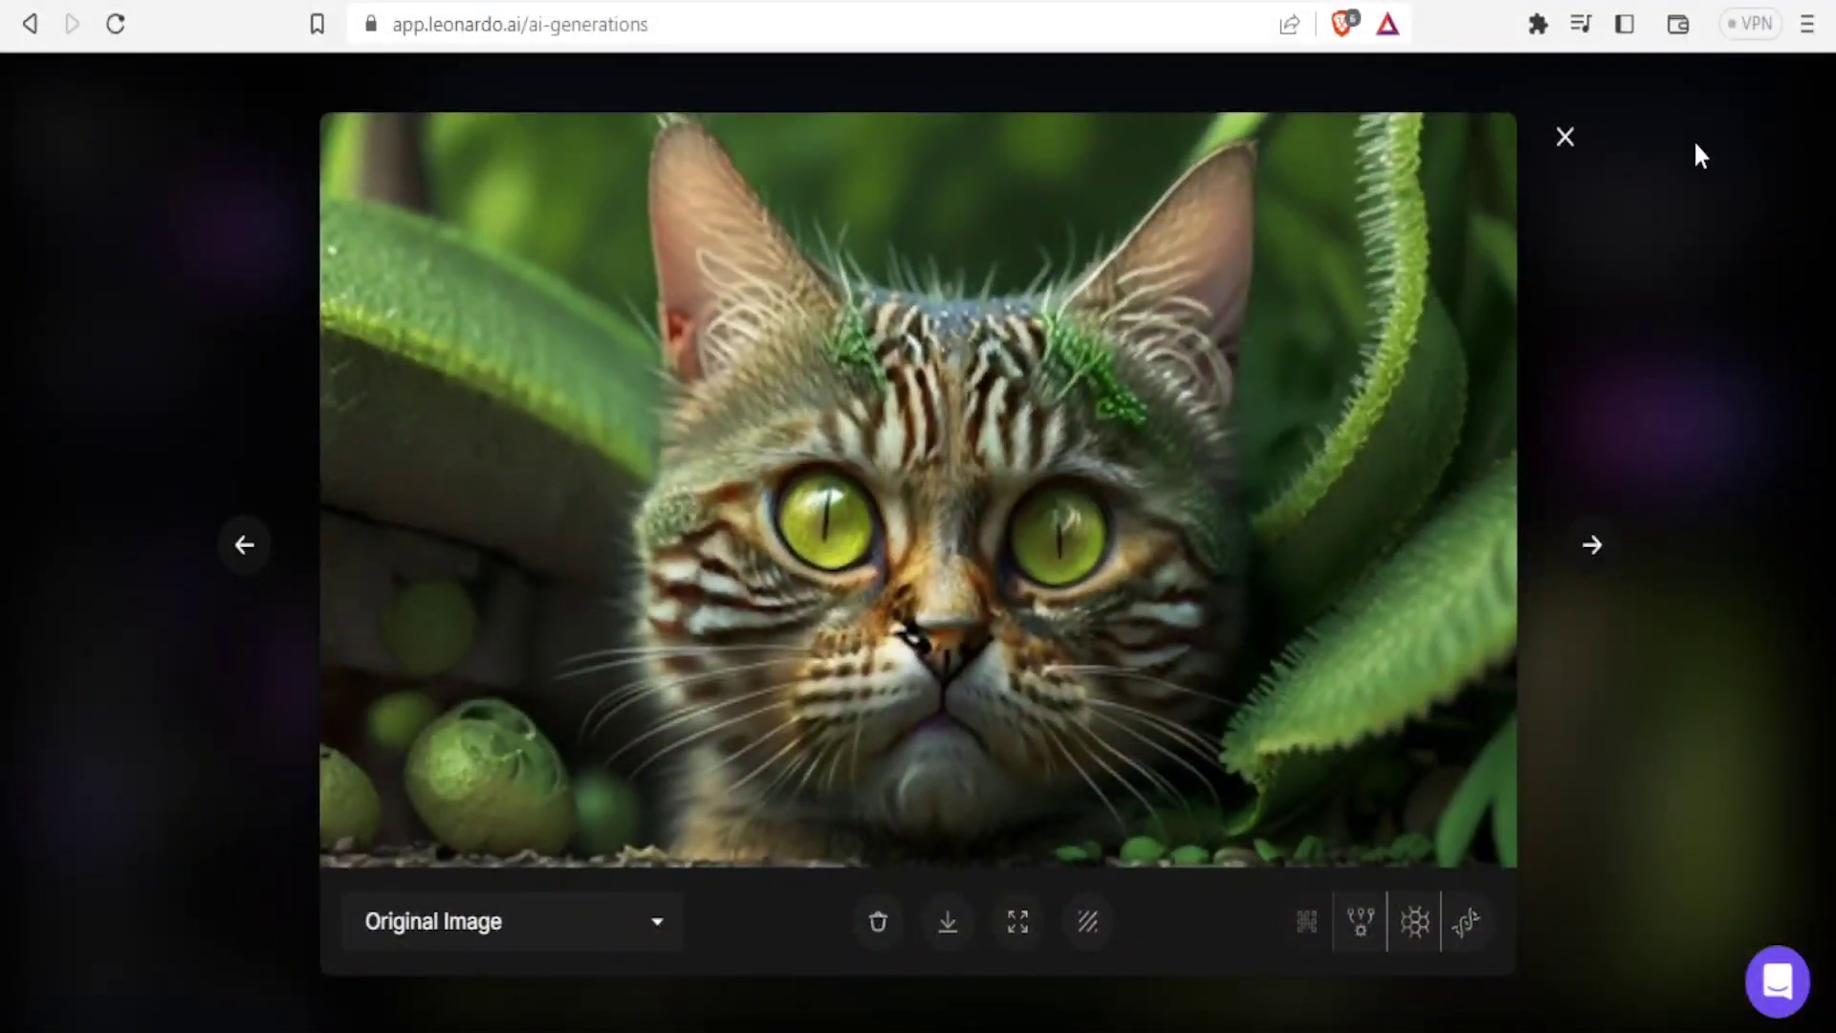
- Browse the cat images and save the first tabby cat as a JPEG to Downloads
click(1592, 547)
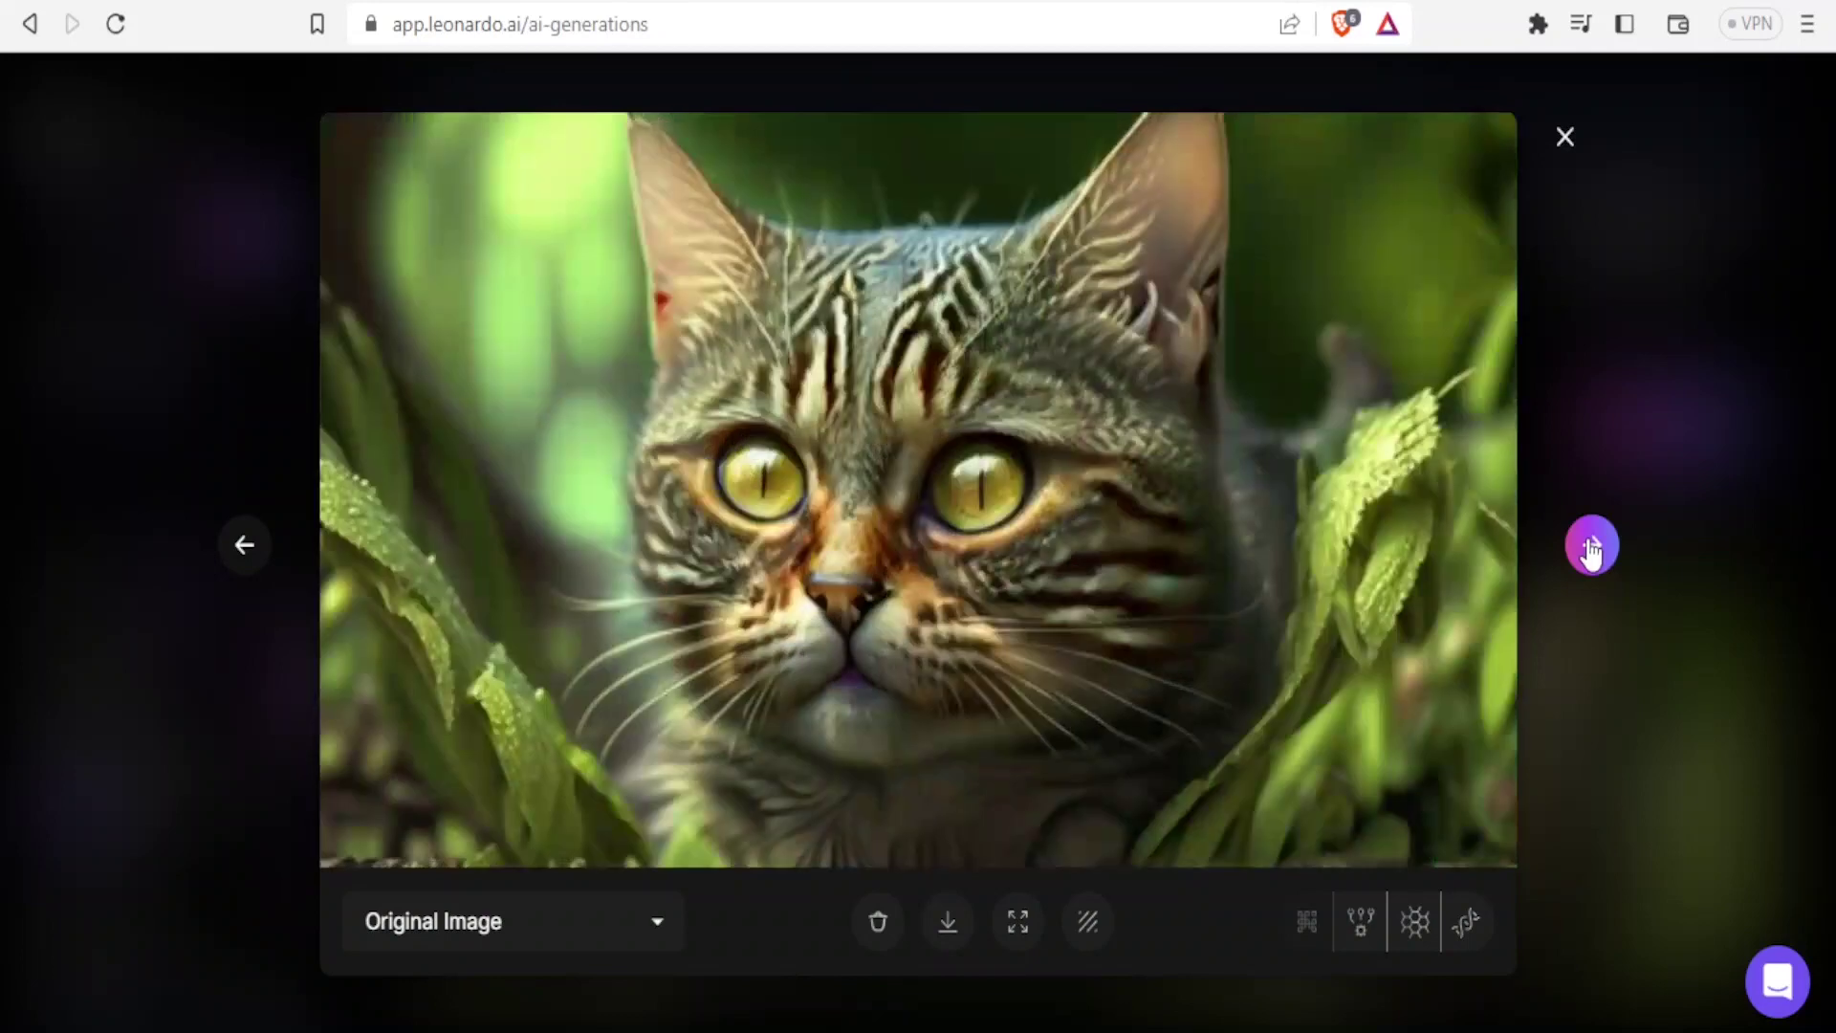
click(248, 550)
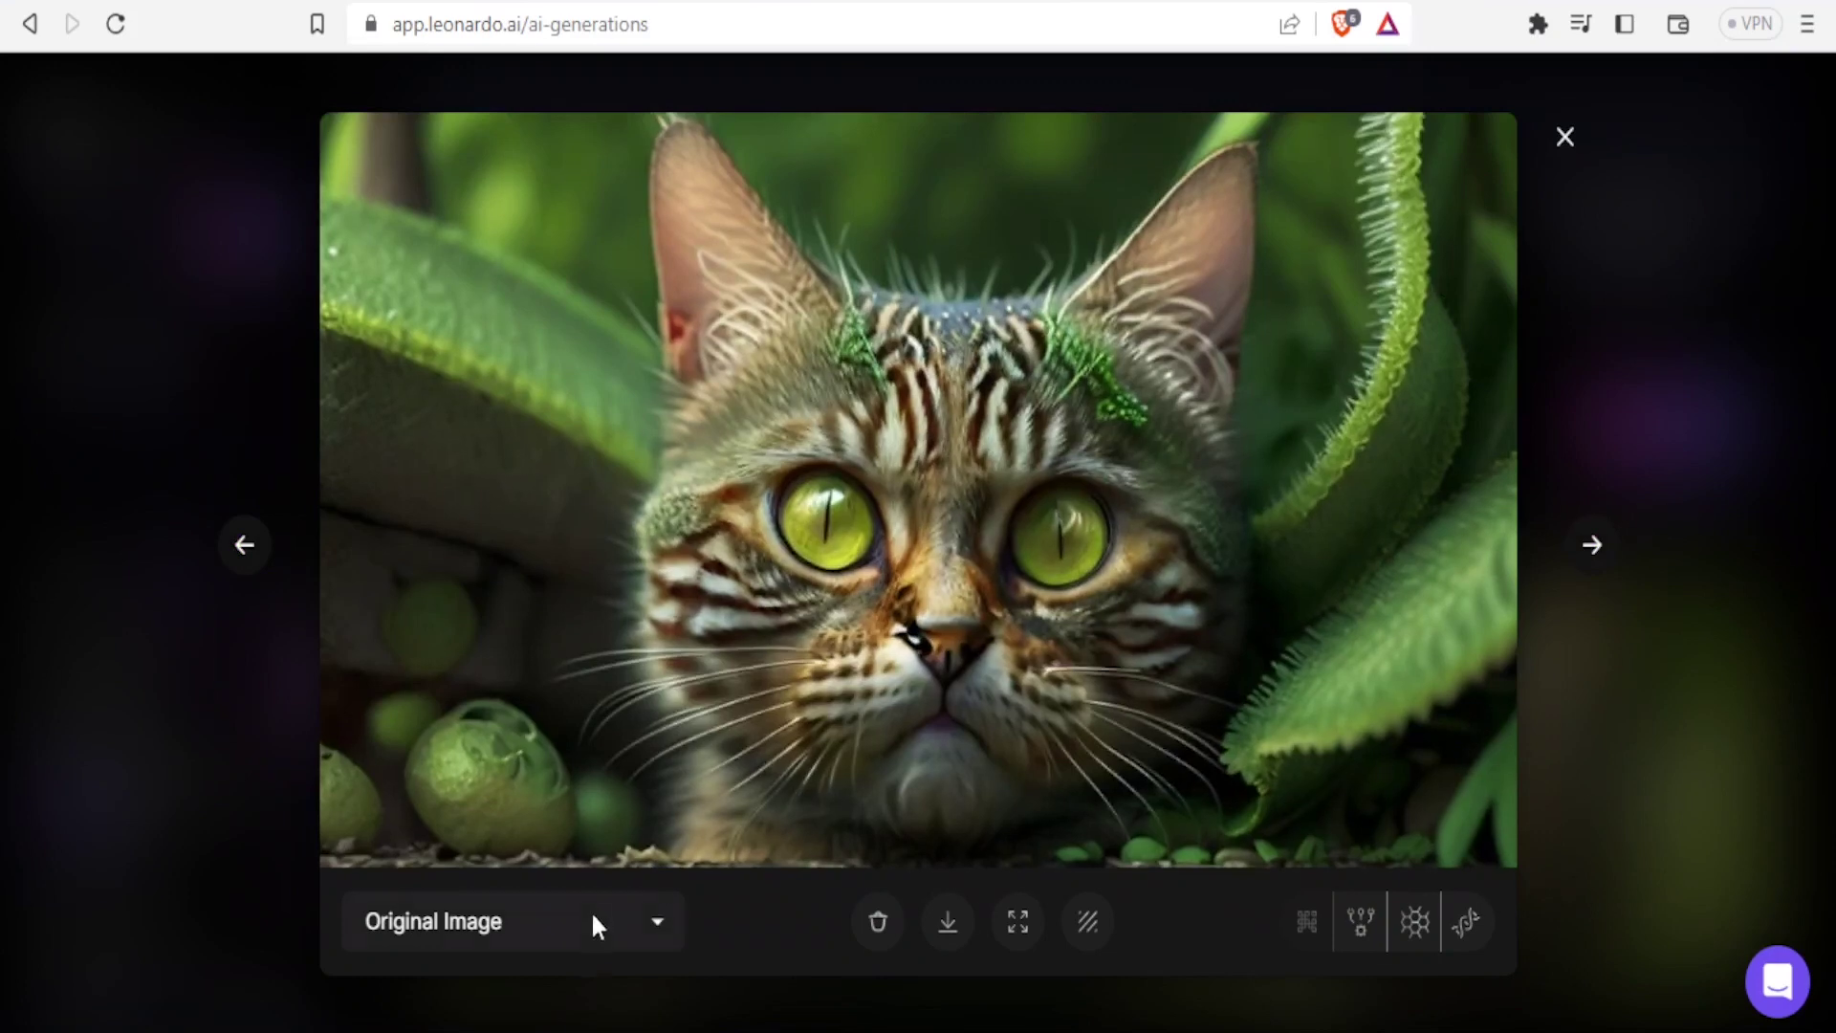
click(950, 940)
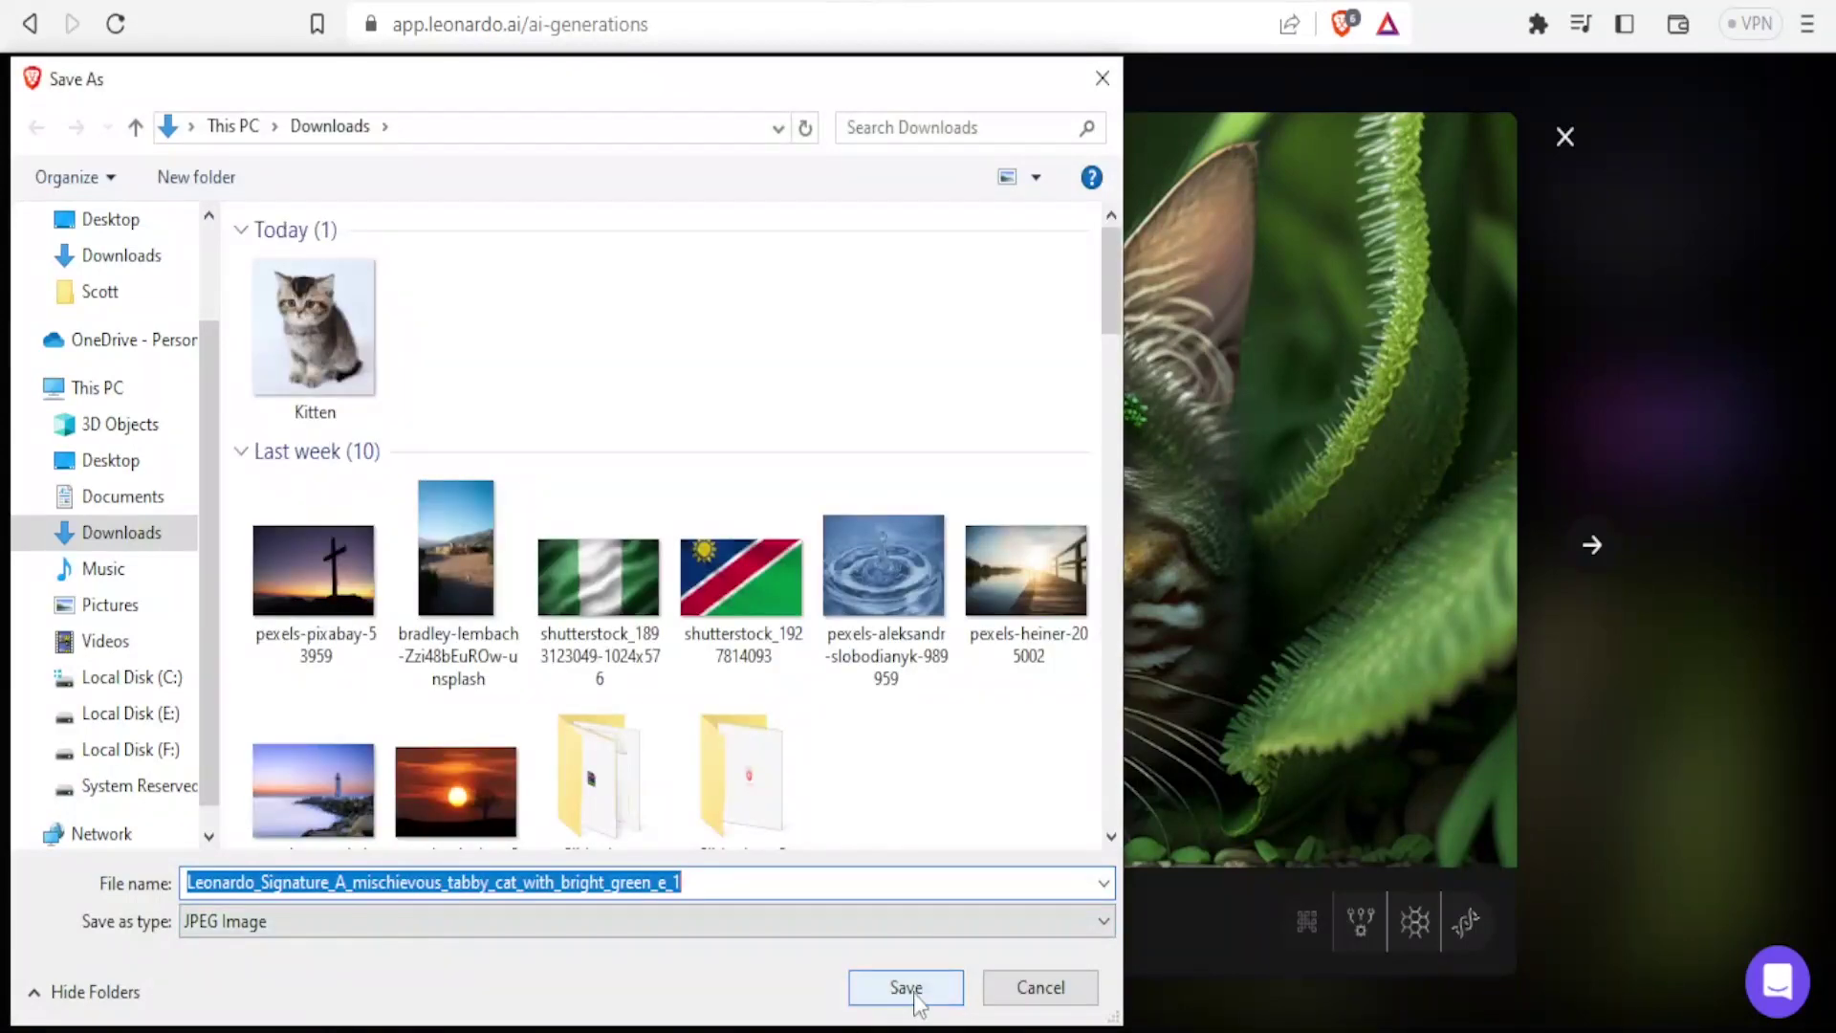
click(913, 994)
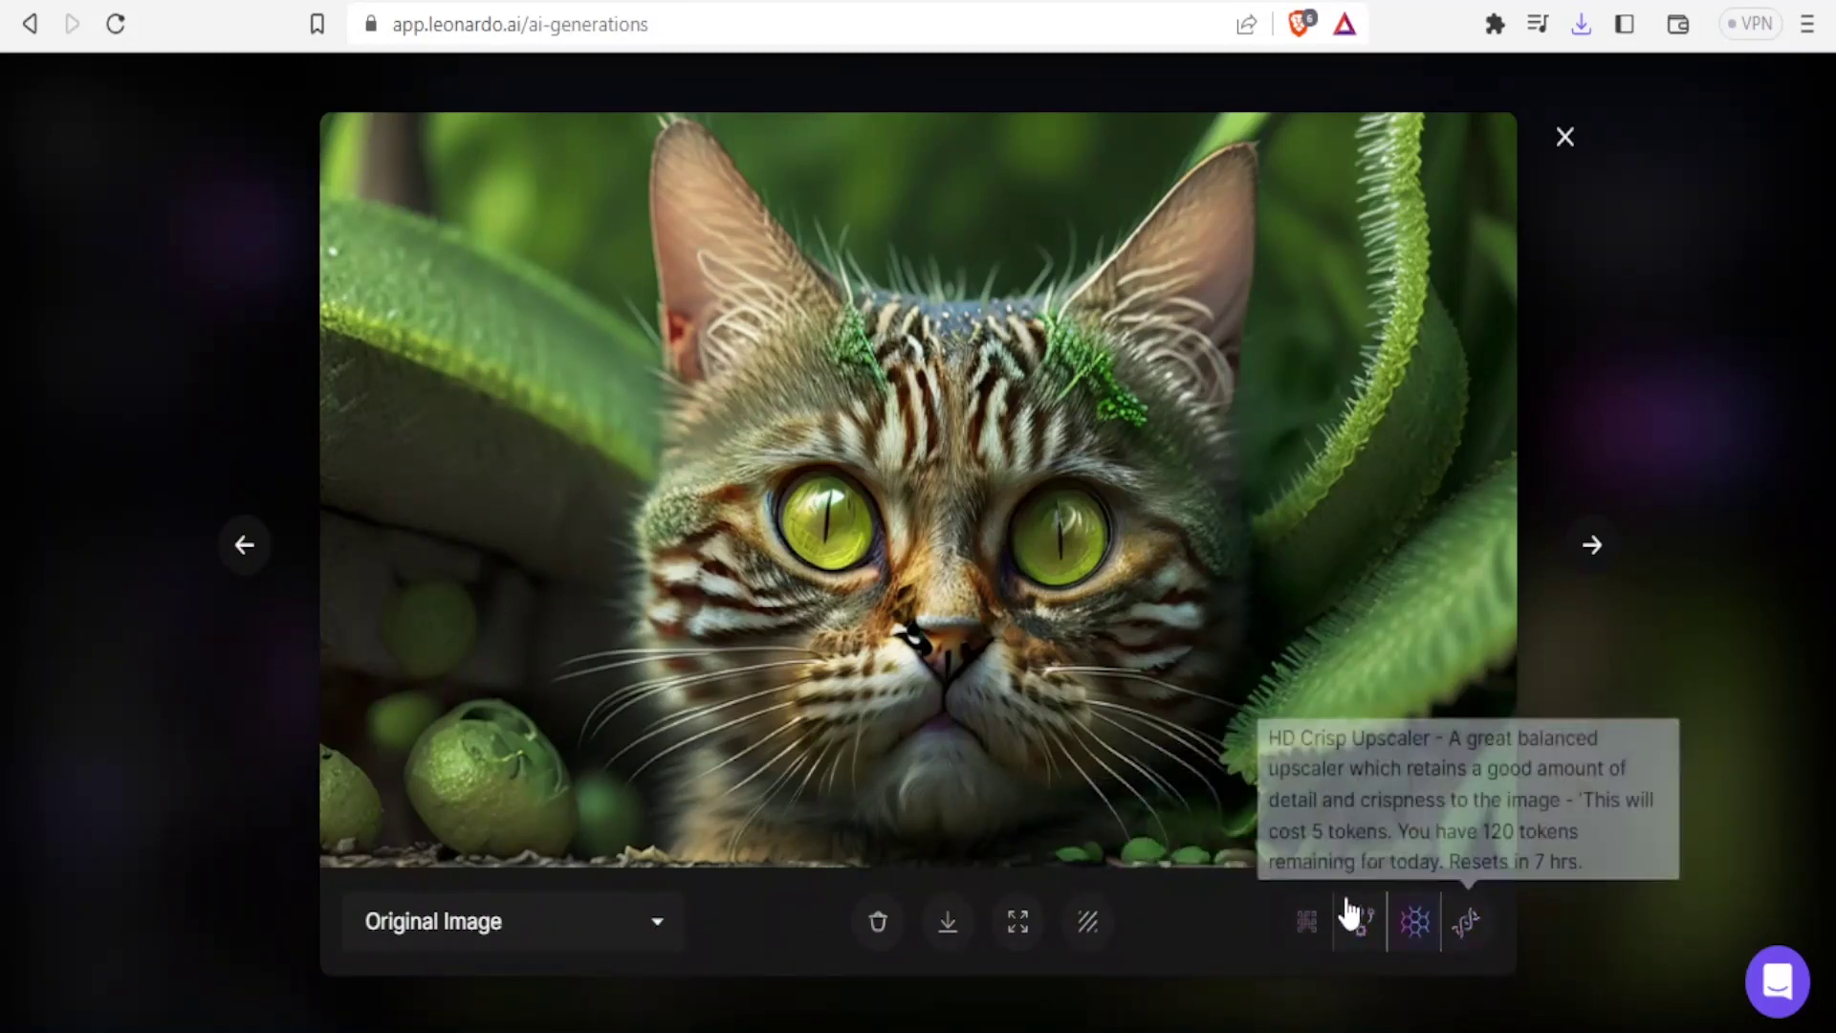
- Close the cat viewer and regenerate the tabby cat with Add Negative Prompt enabled
click(1567, 139)
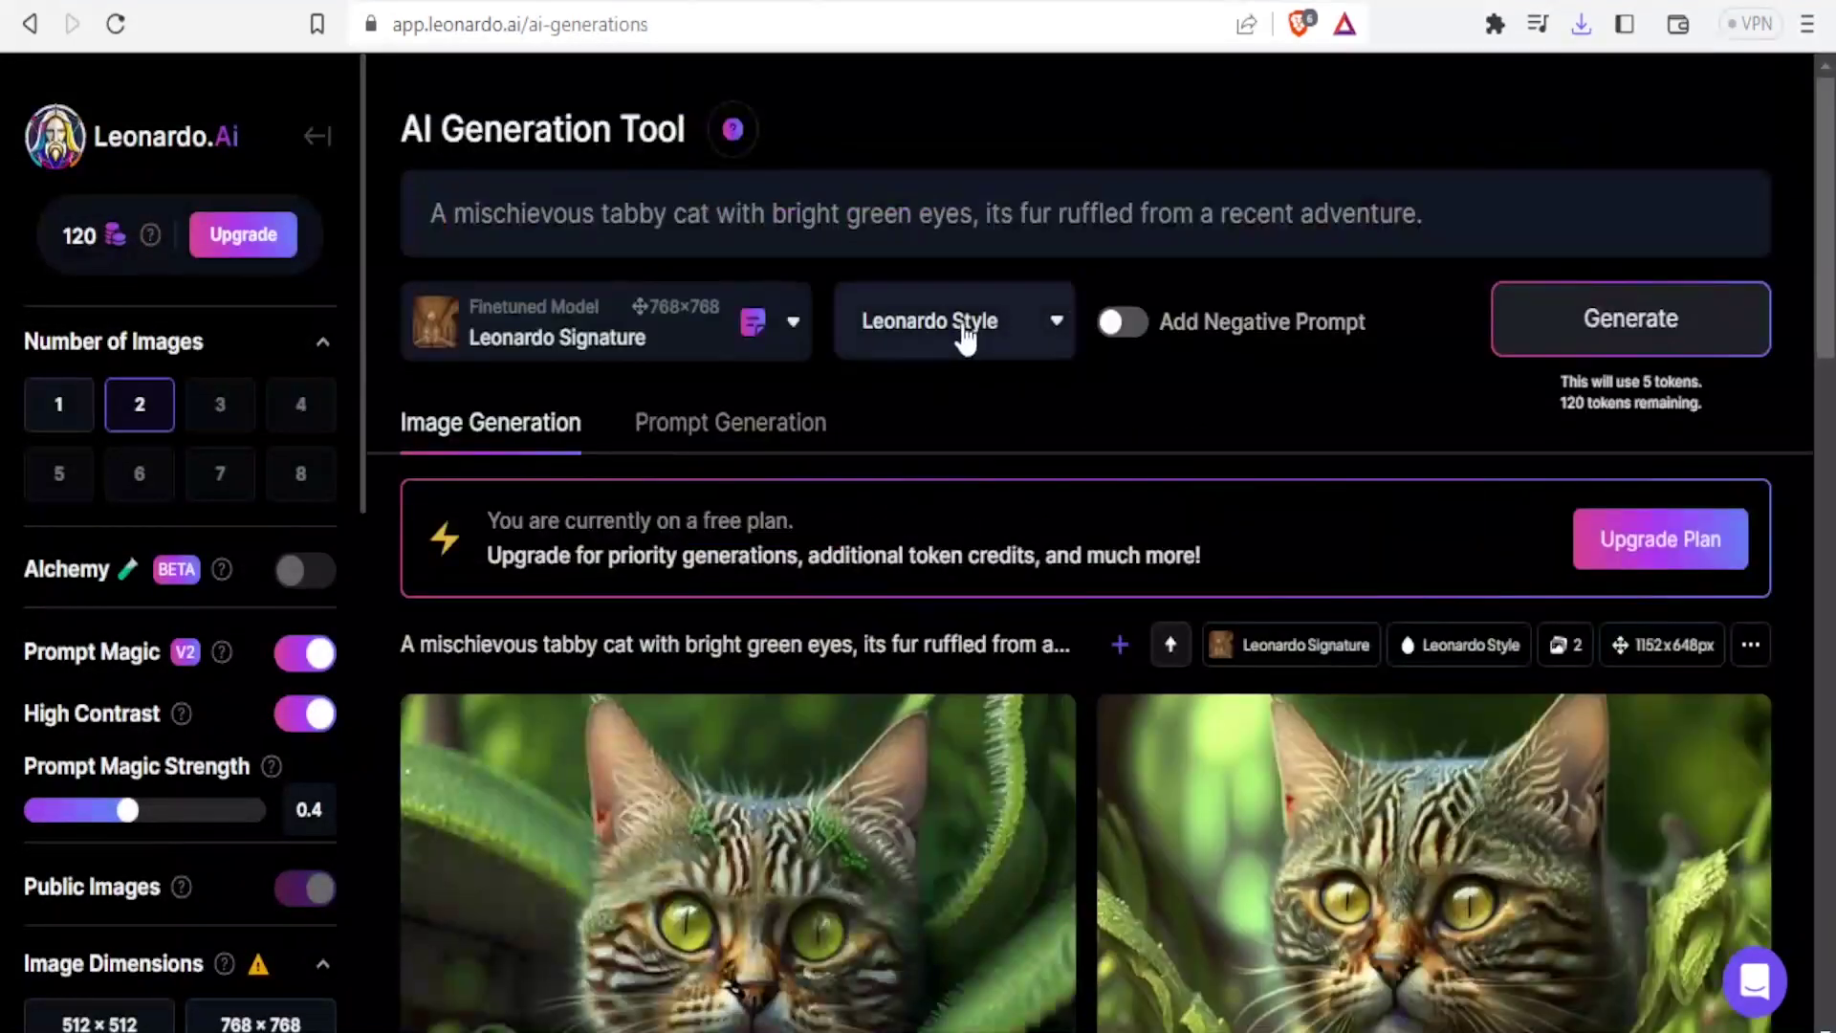
click(1133, 325)
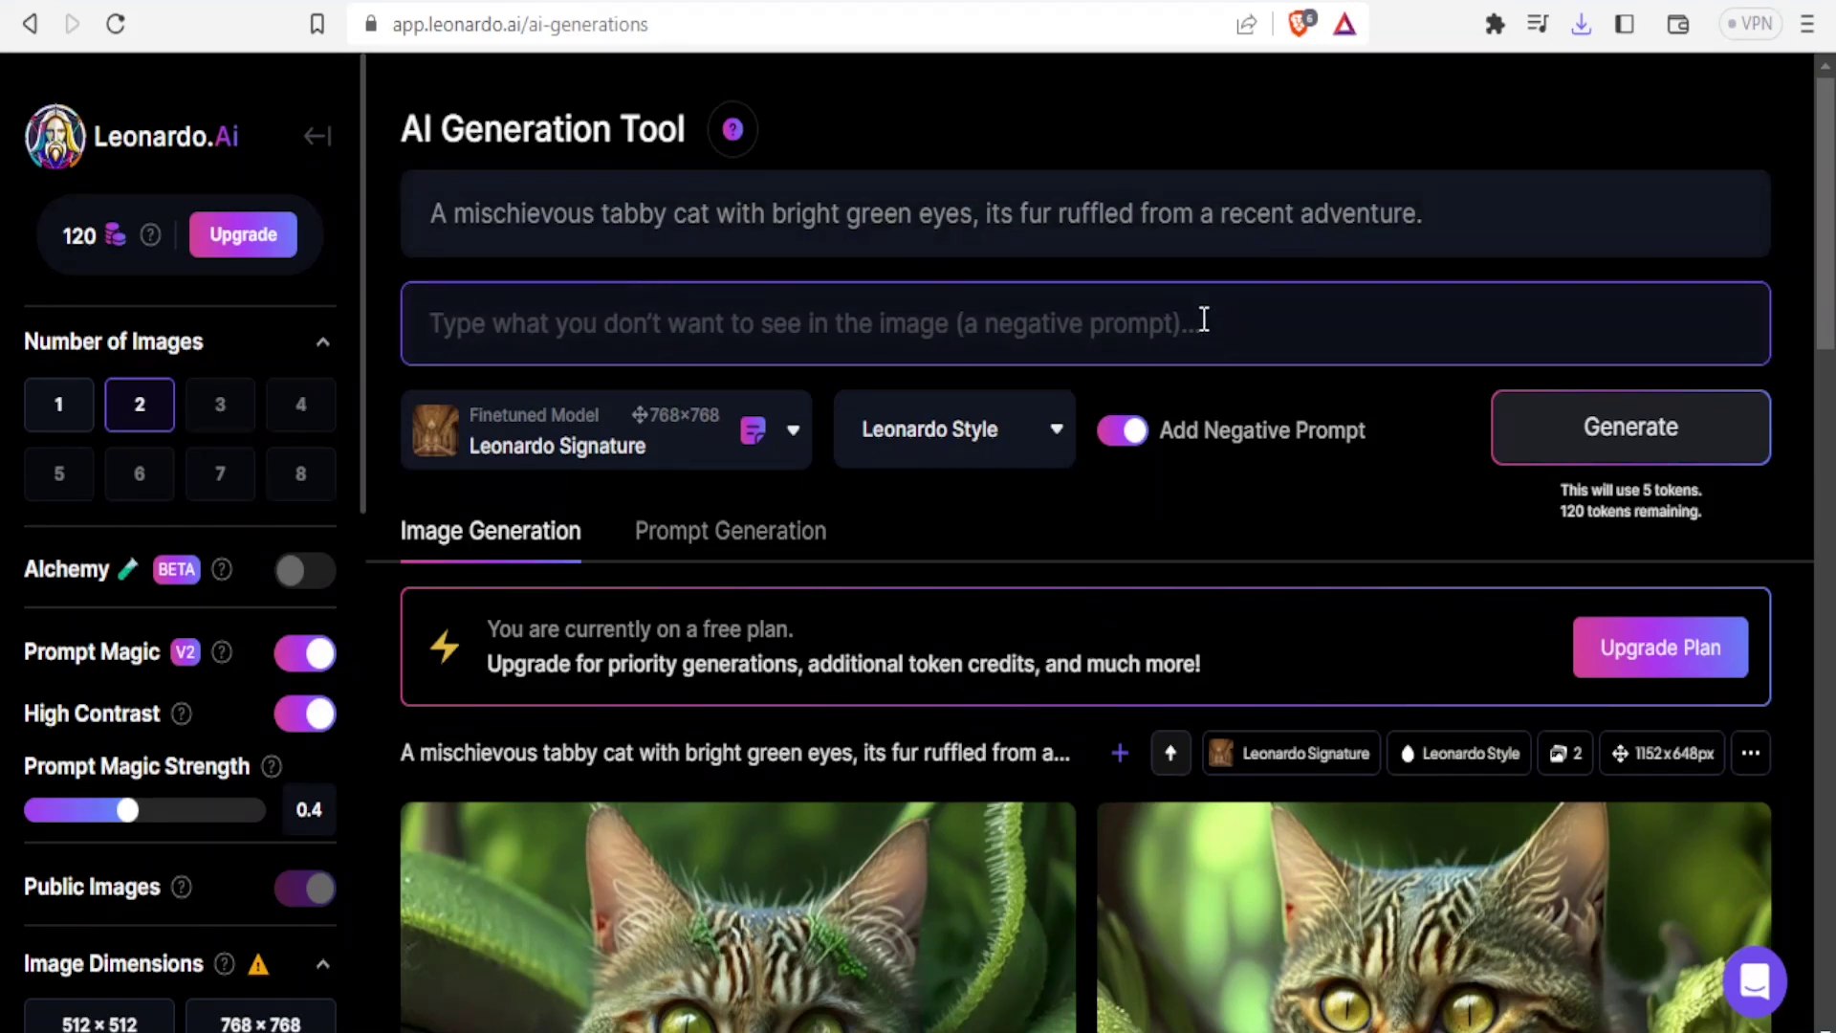
scroll(1828, 248, down, 3)
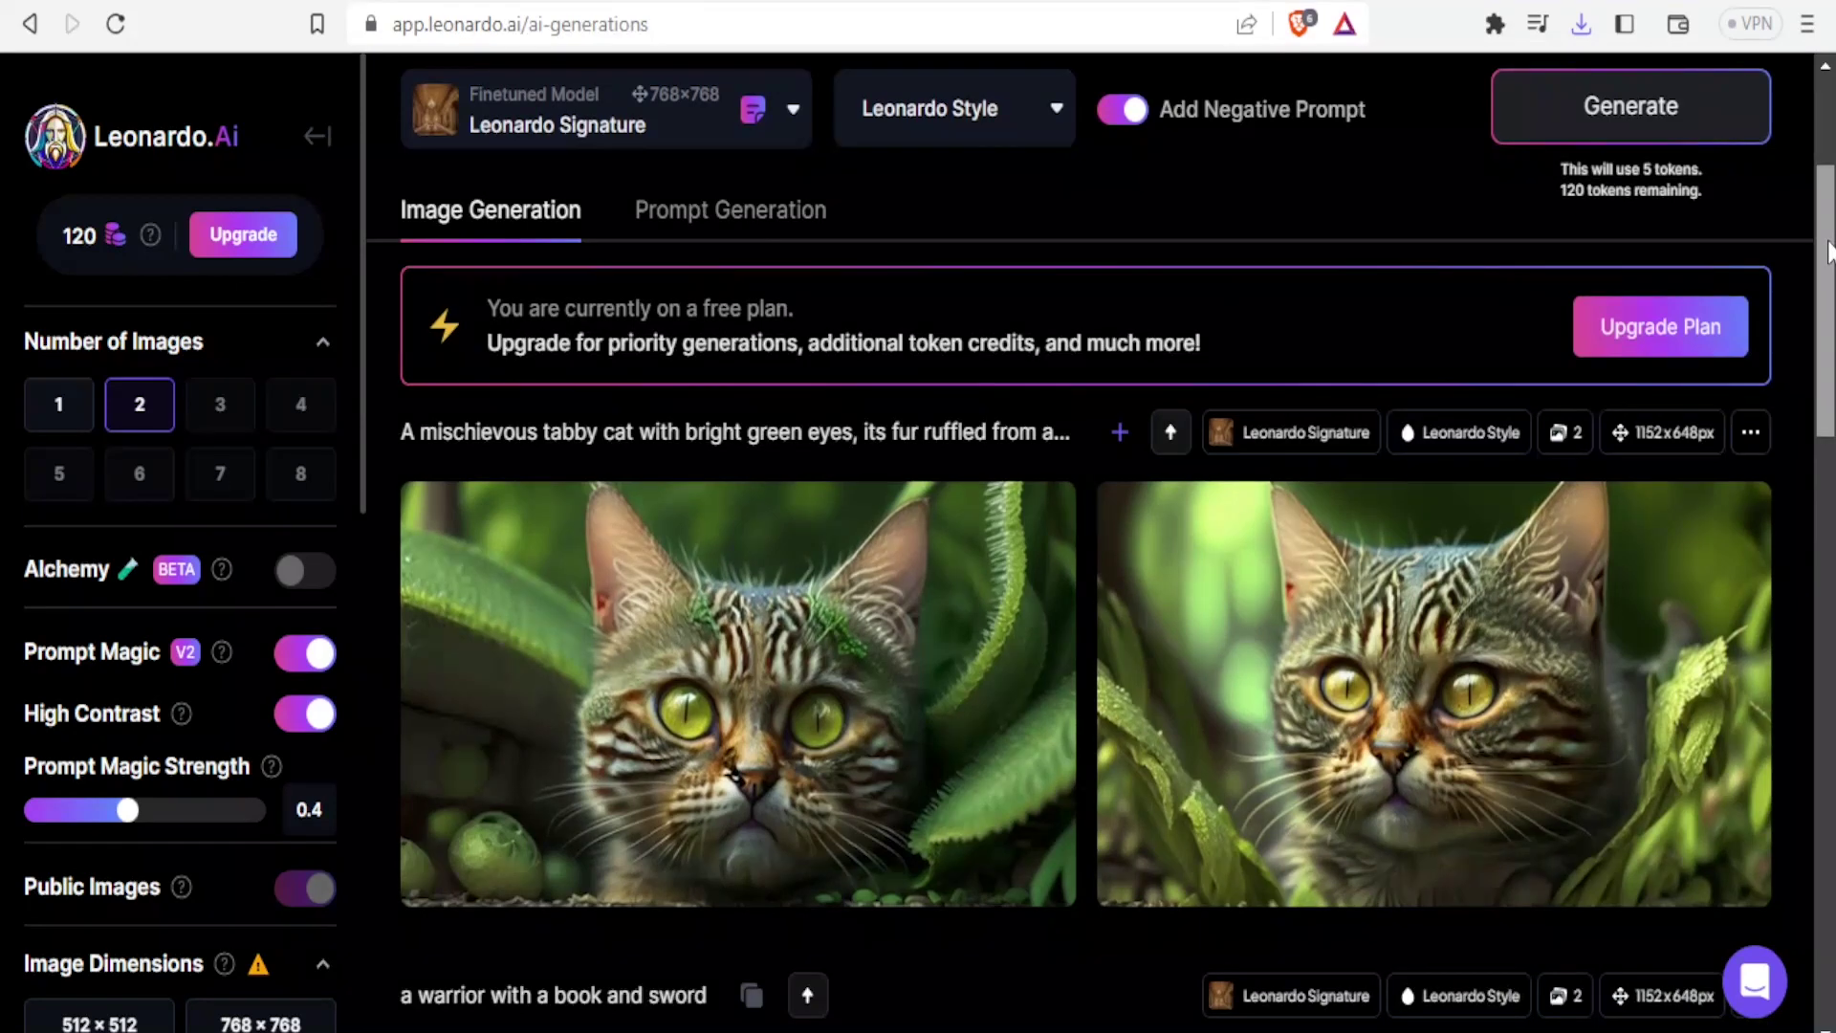
scroll(1496, 221, up, 5)
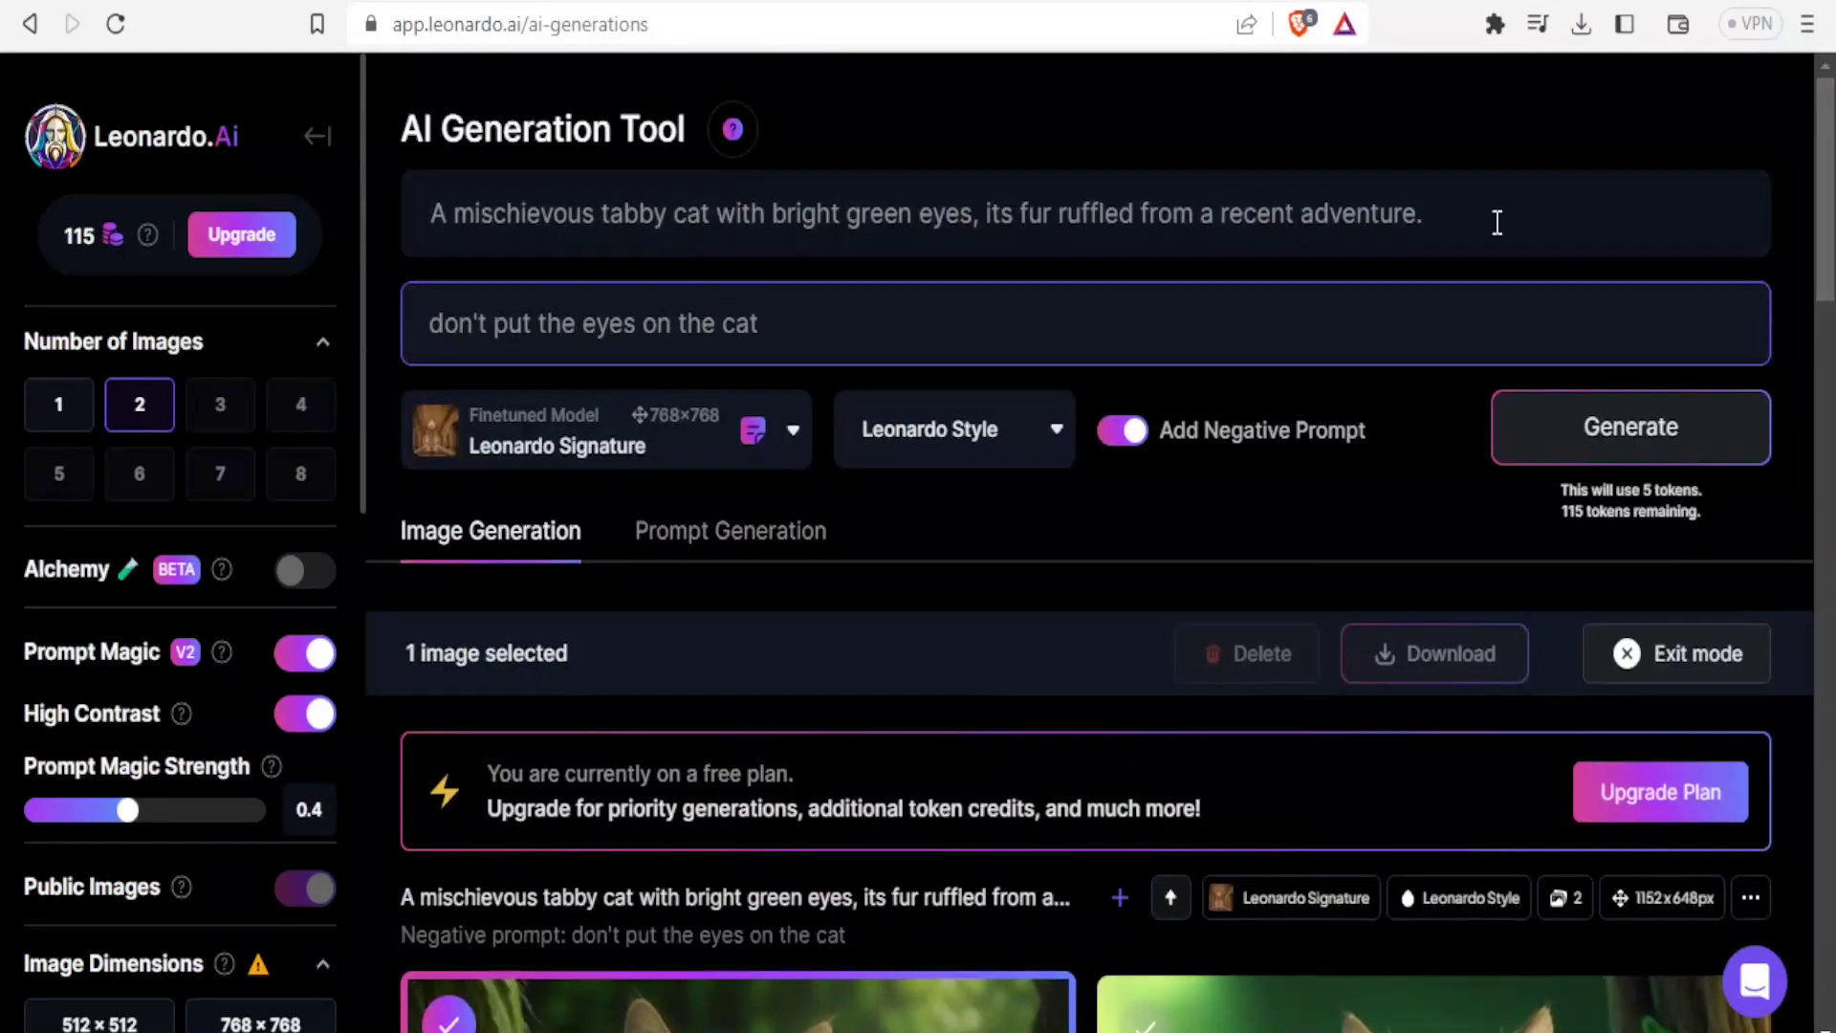
- Replace the prompt with 'a man with a book' and negative prompt 'no shoes', then generate
click(1438, 214)
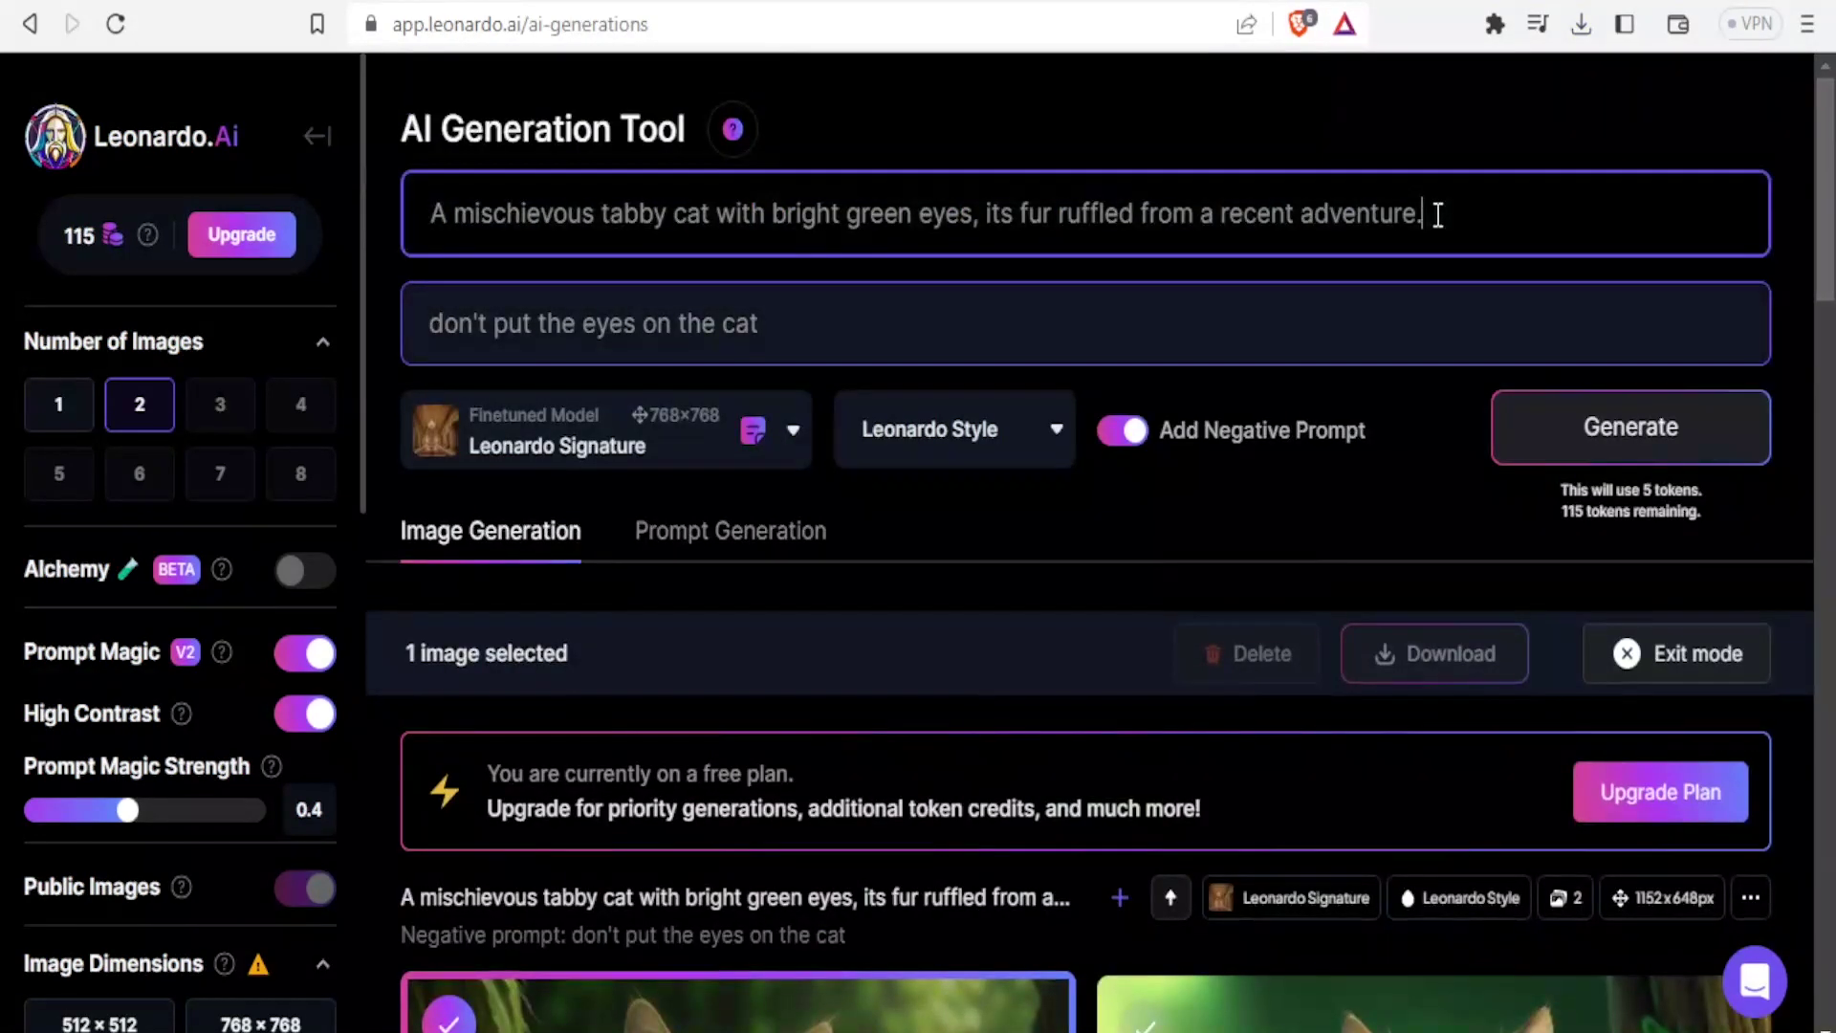
drag(1437, 214, 315, 213)
text(a man with a book)
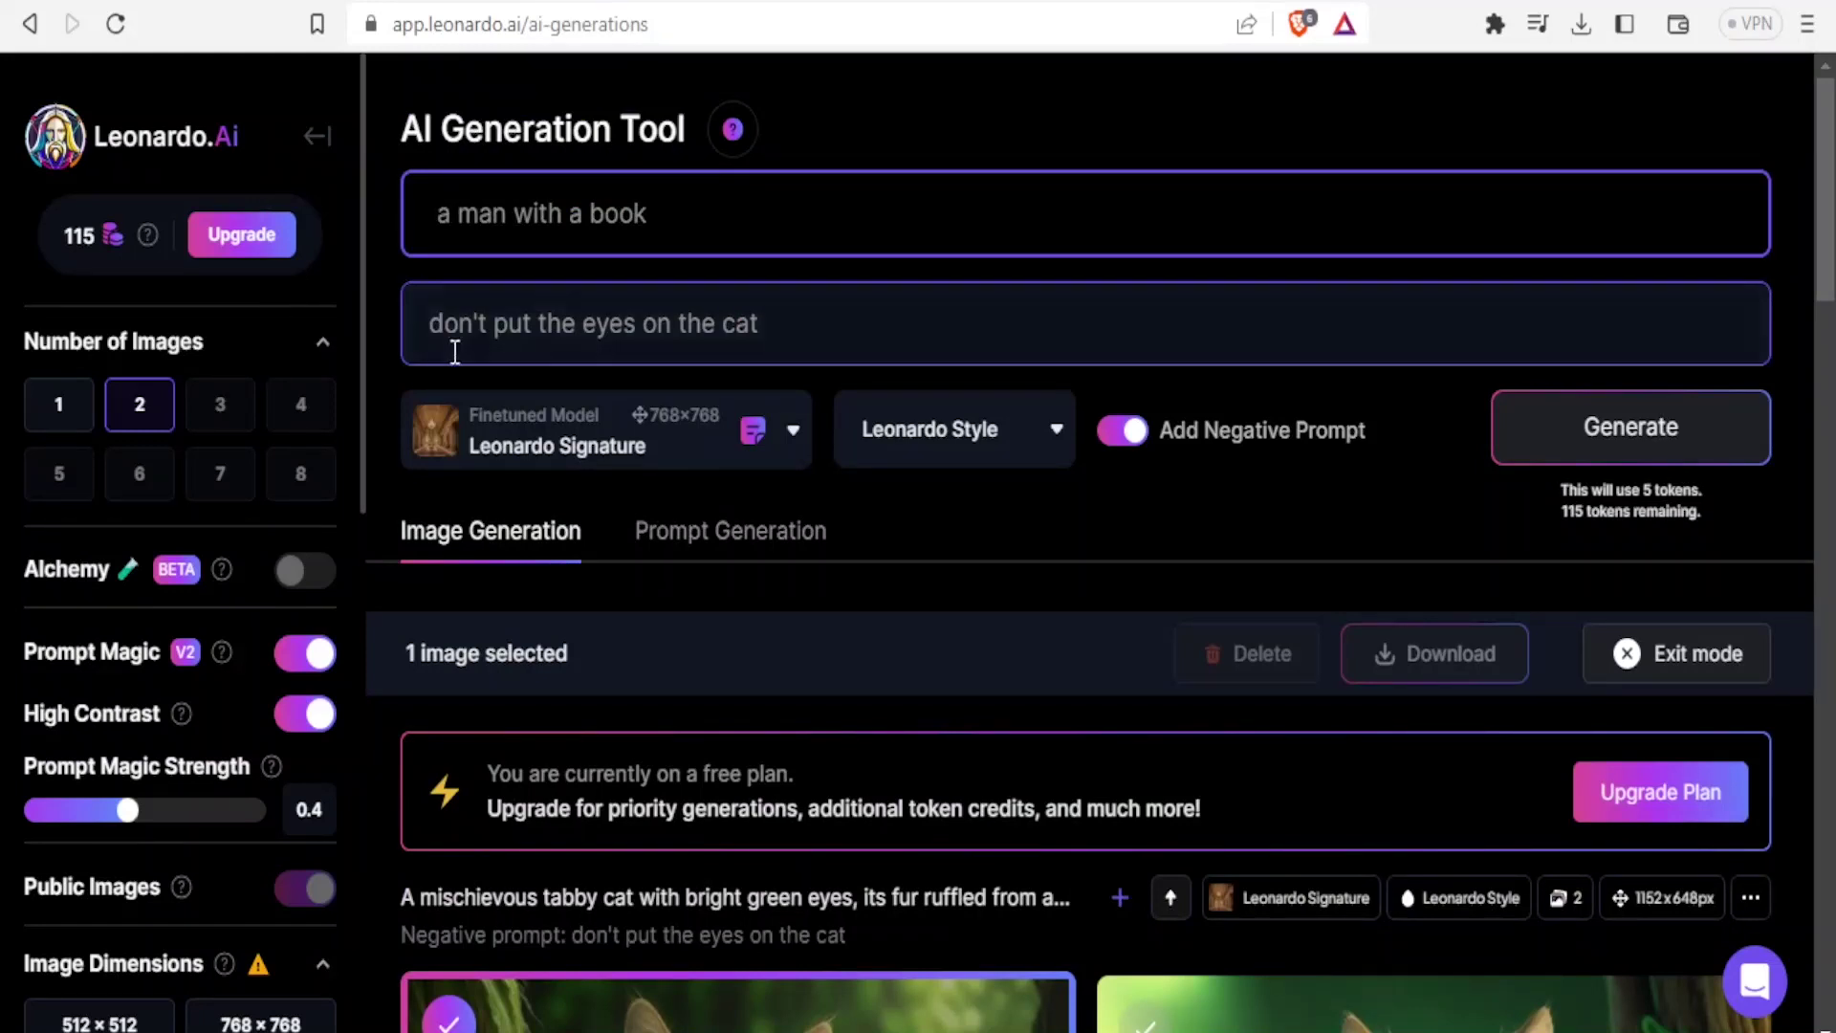
click(776, 316)
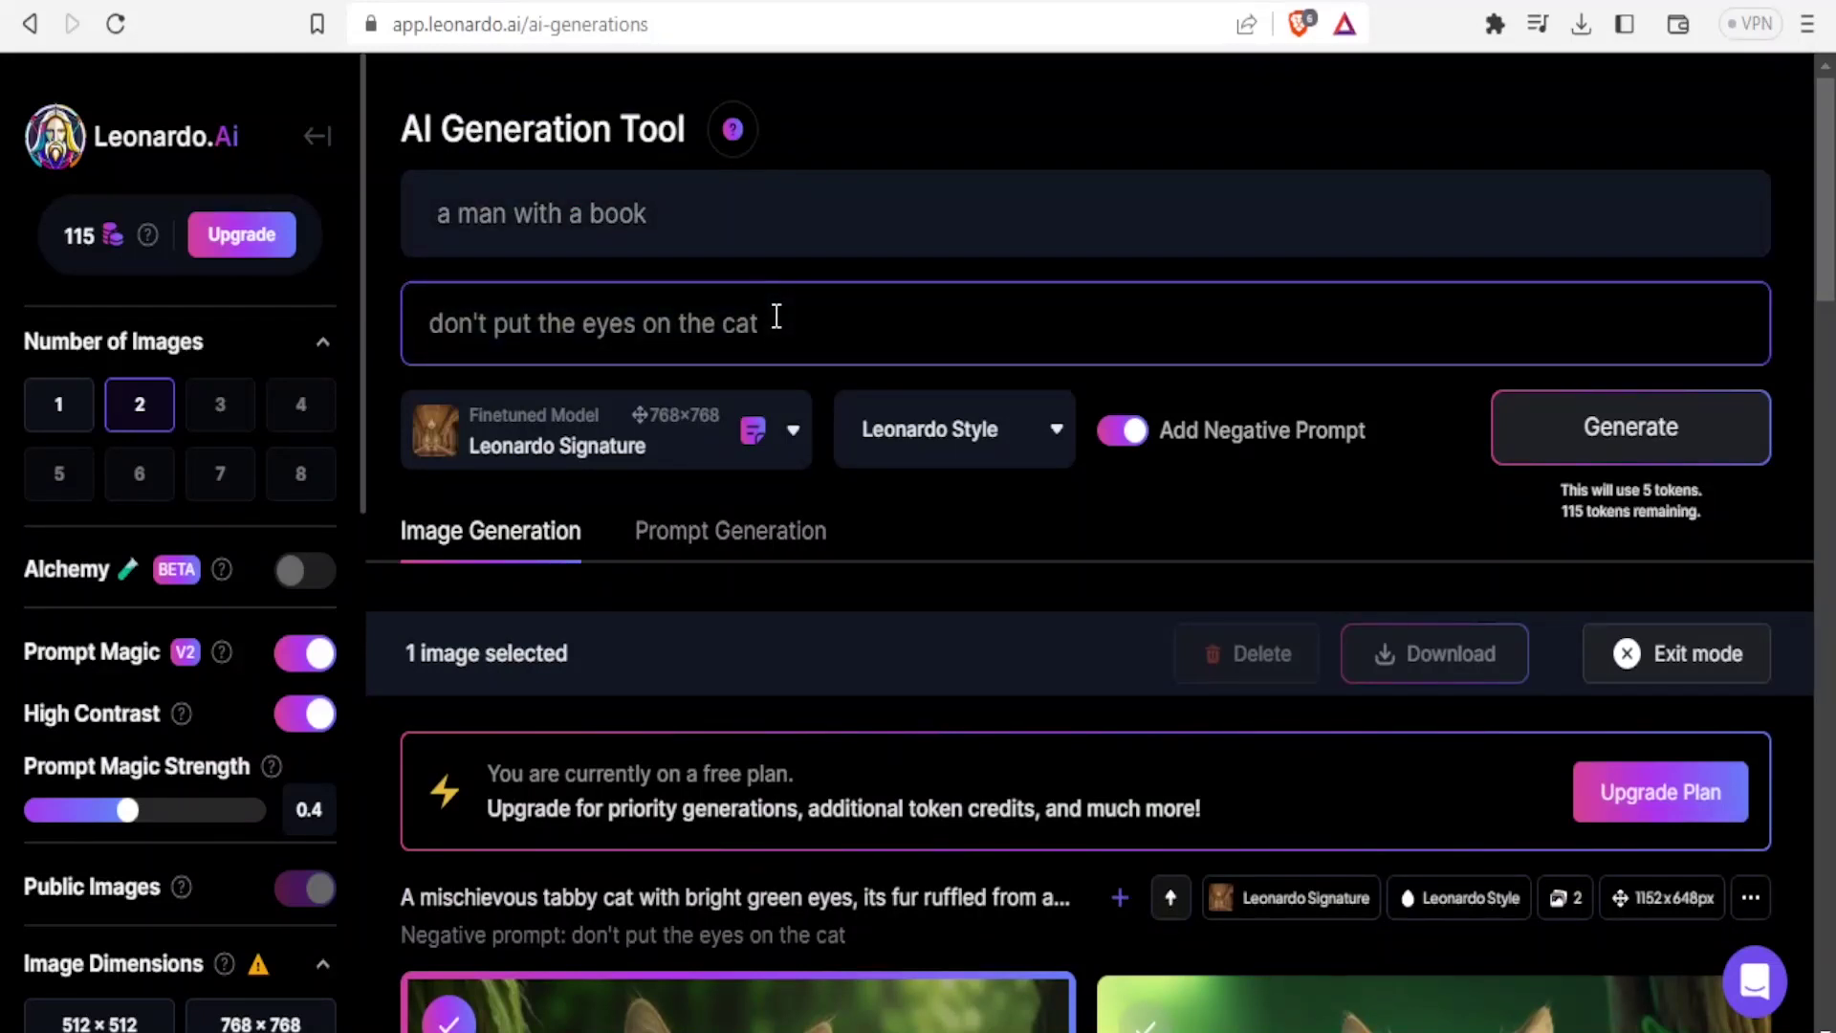
drag(776, 317, 383, 319)
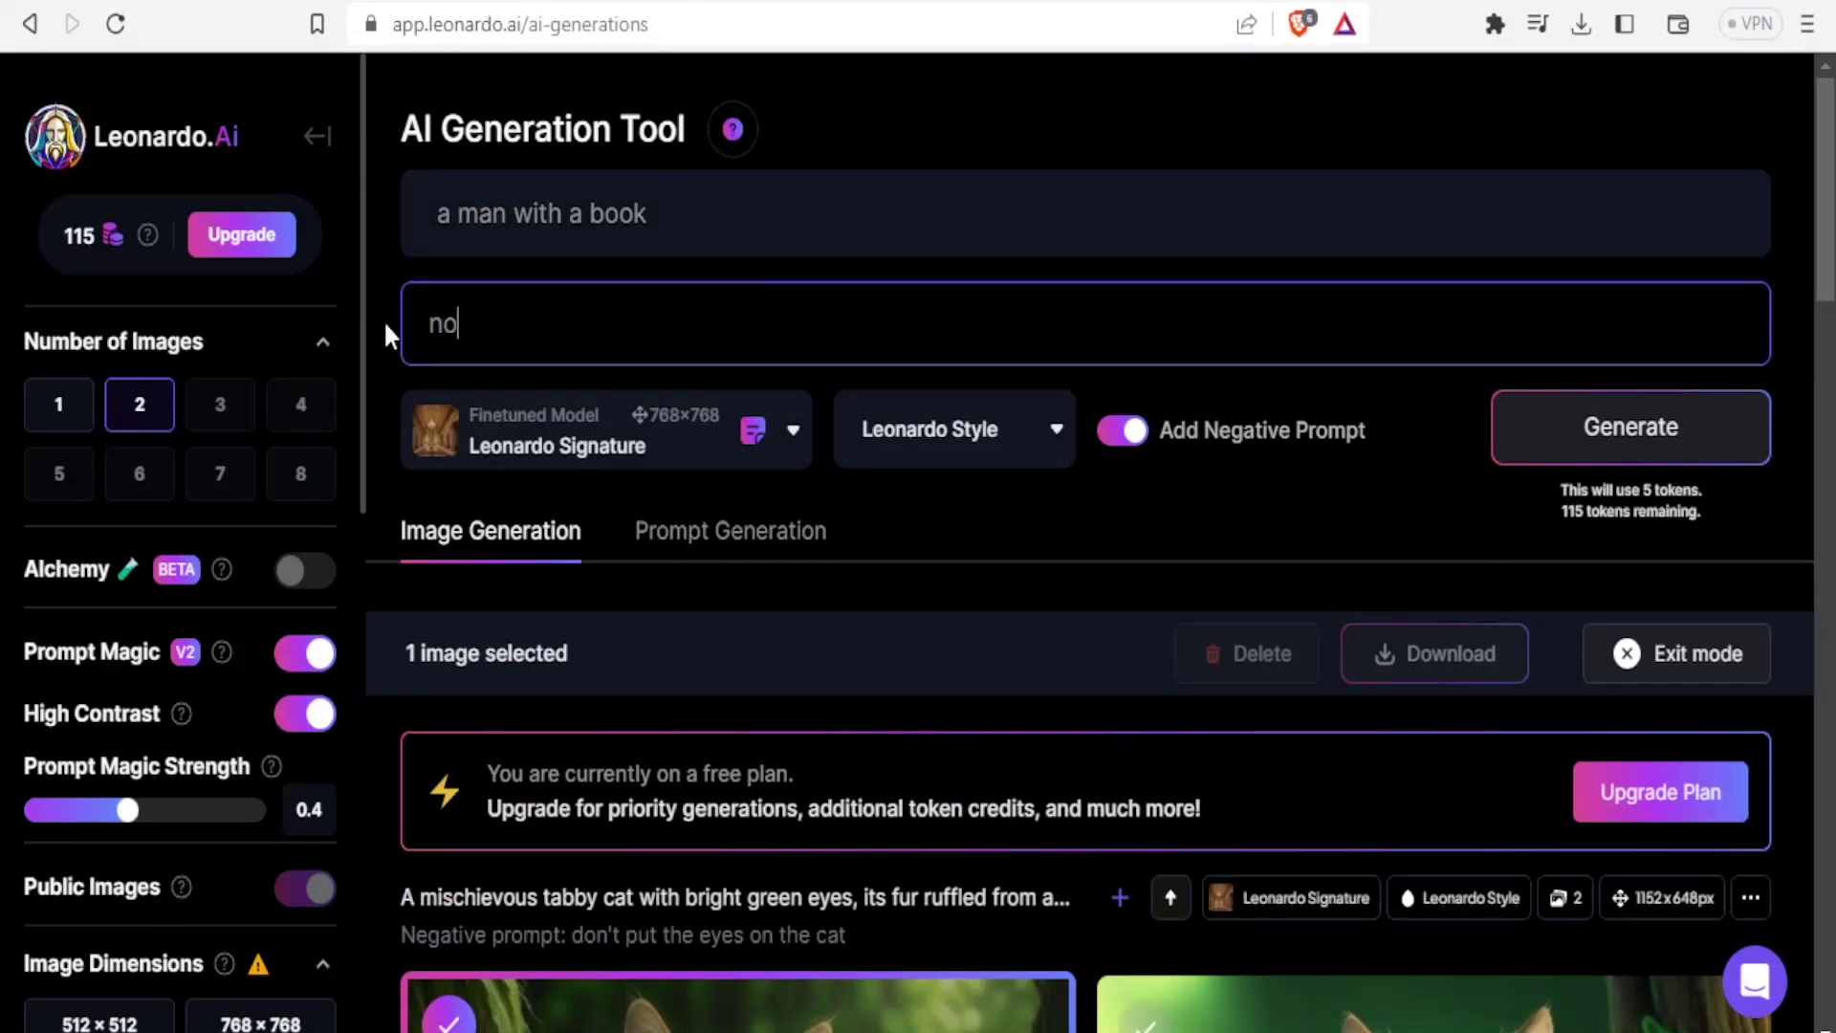
text(shoes)
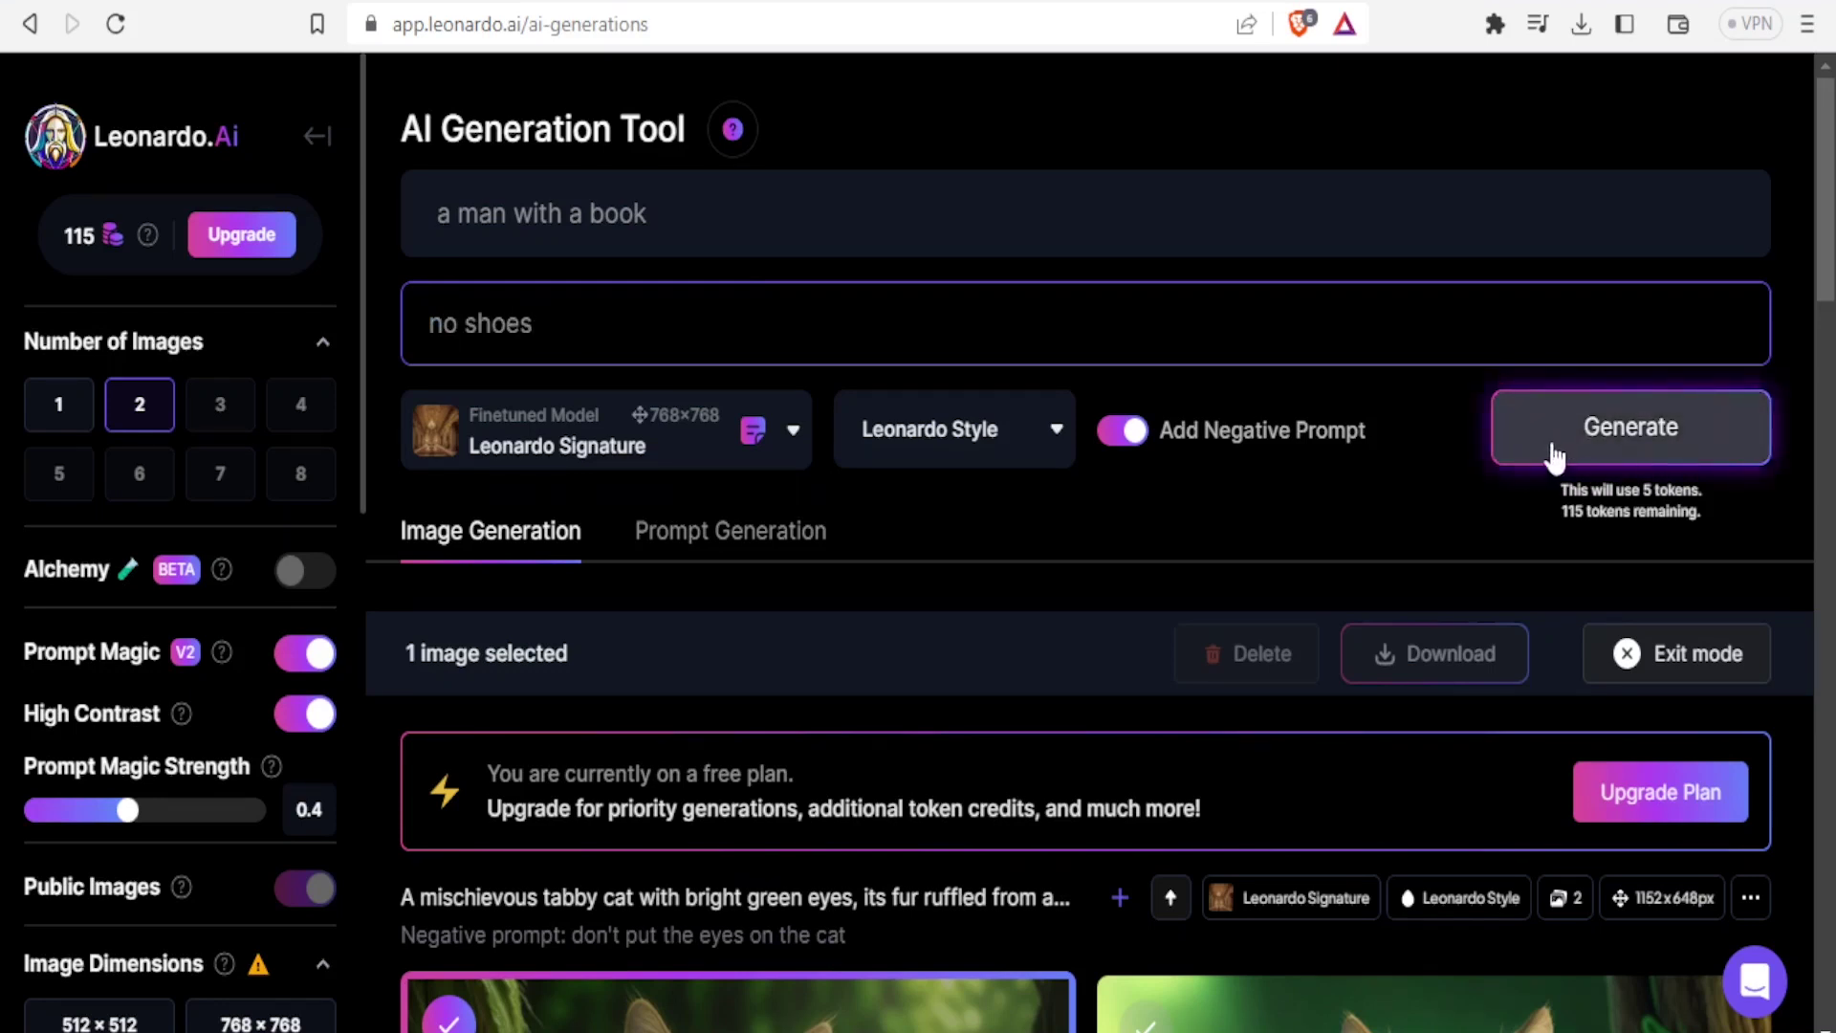
click(1554, 457)
scroll(1830, 349, down, 5)
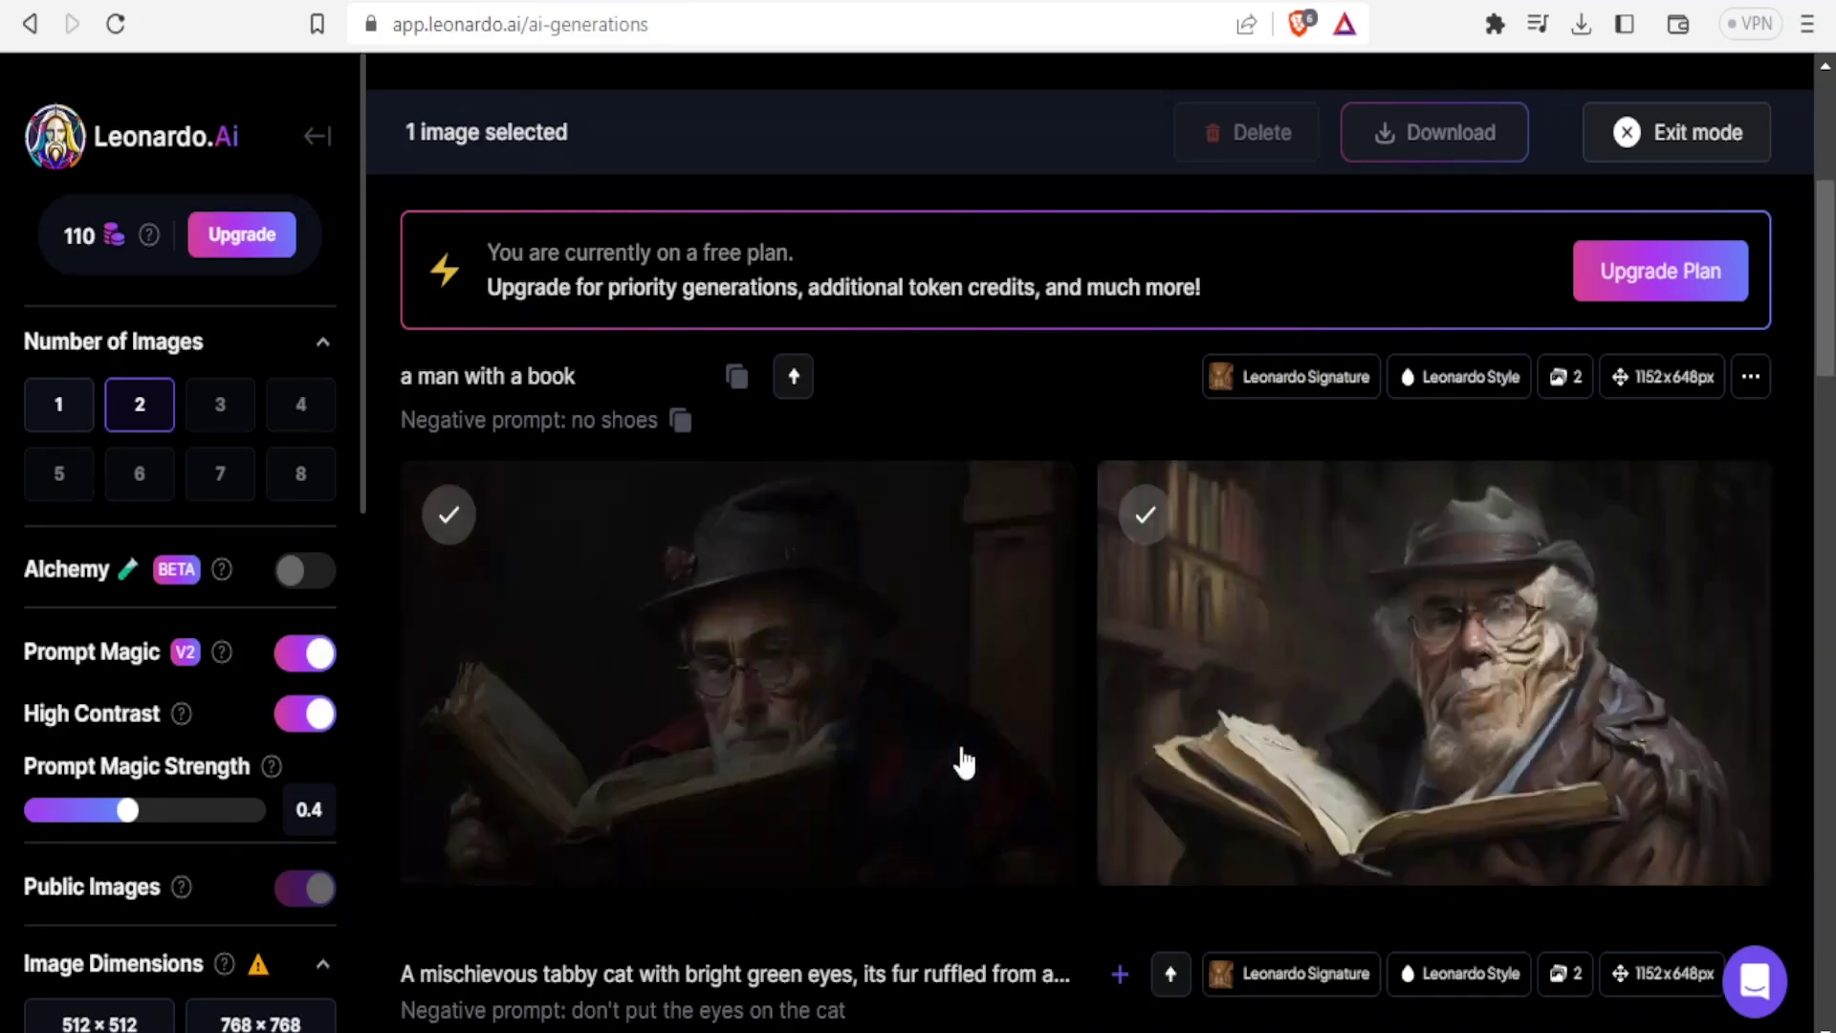
- Toggle selection on the man-with-a-book portraits, ending with both left and right images selected
click(789, 713)
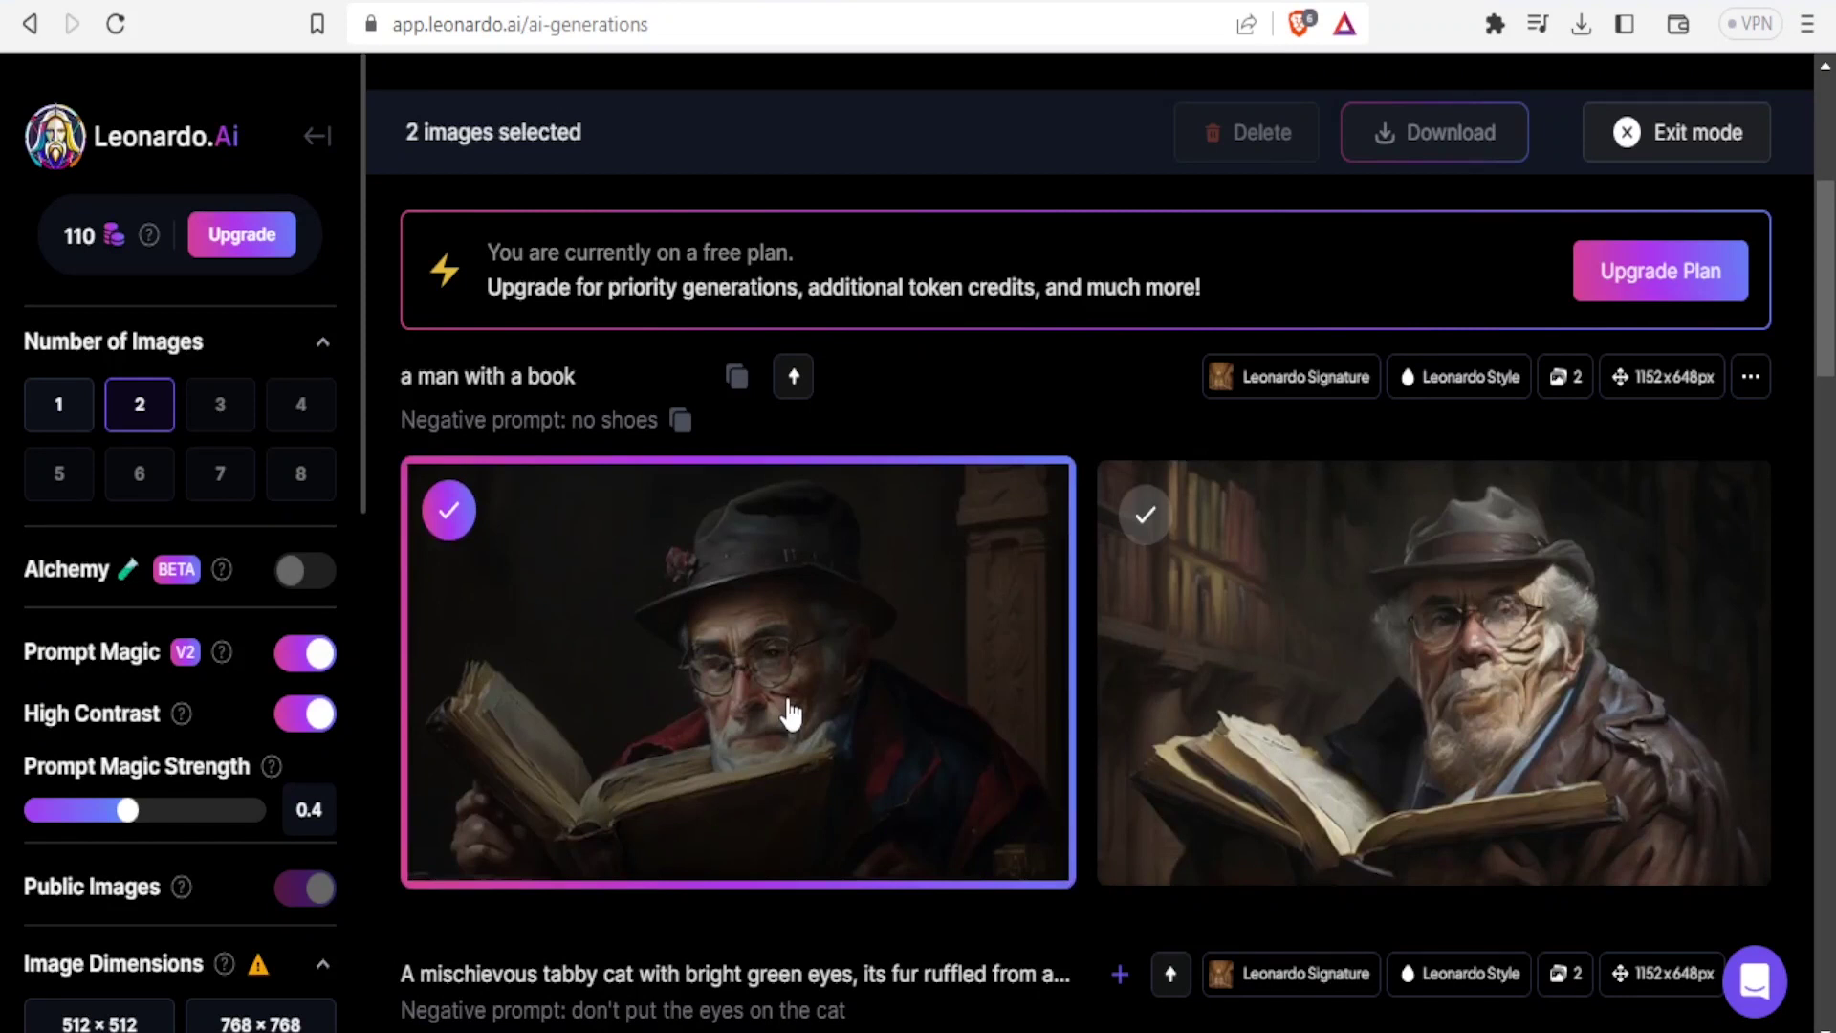
click(790, 713)
click(789, 713)
click(449, 514)
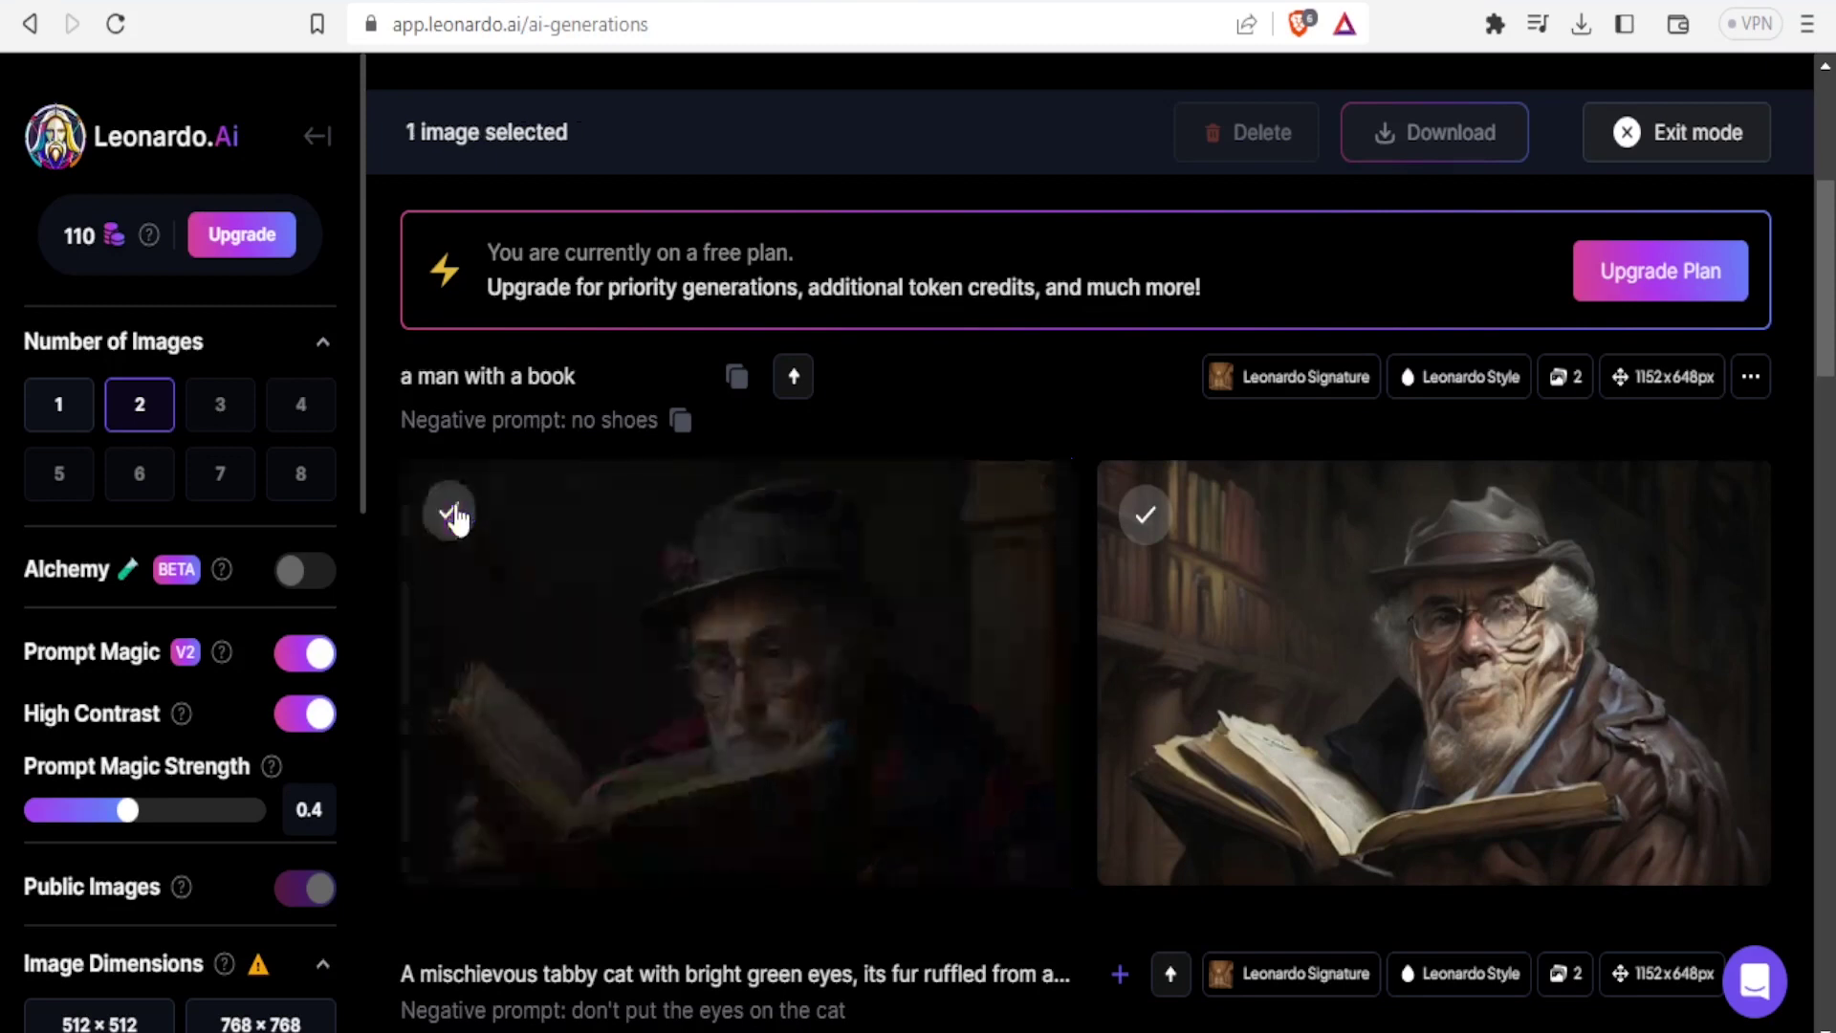
click(456, 521)
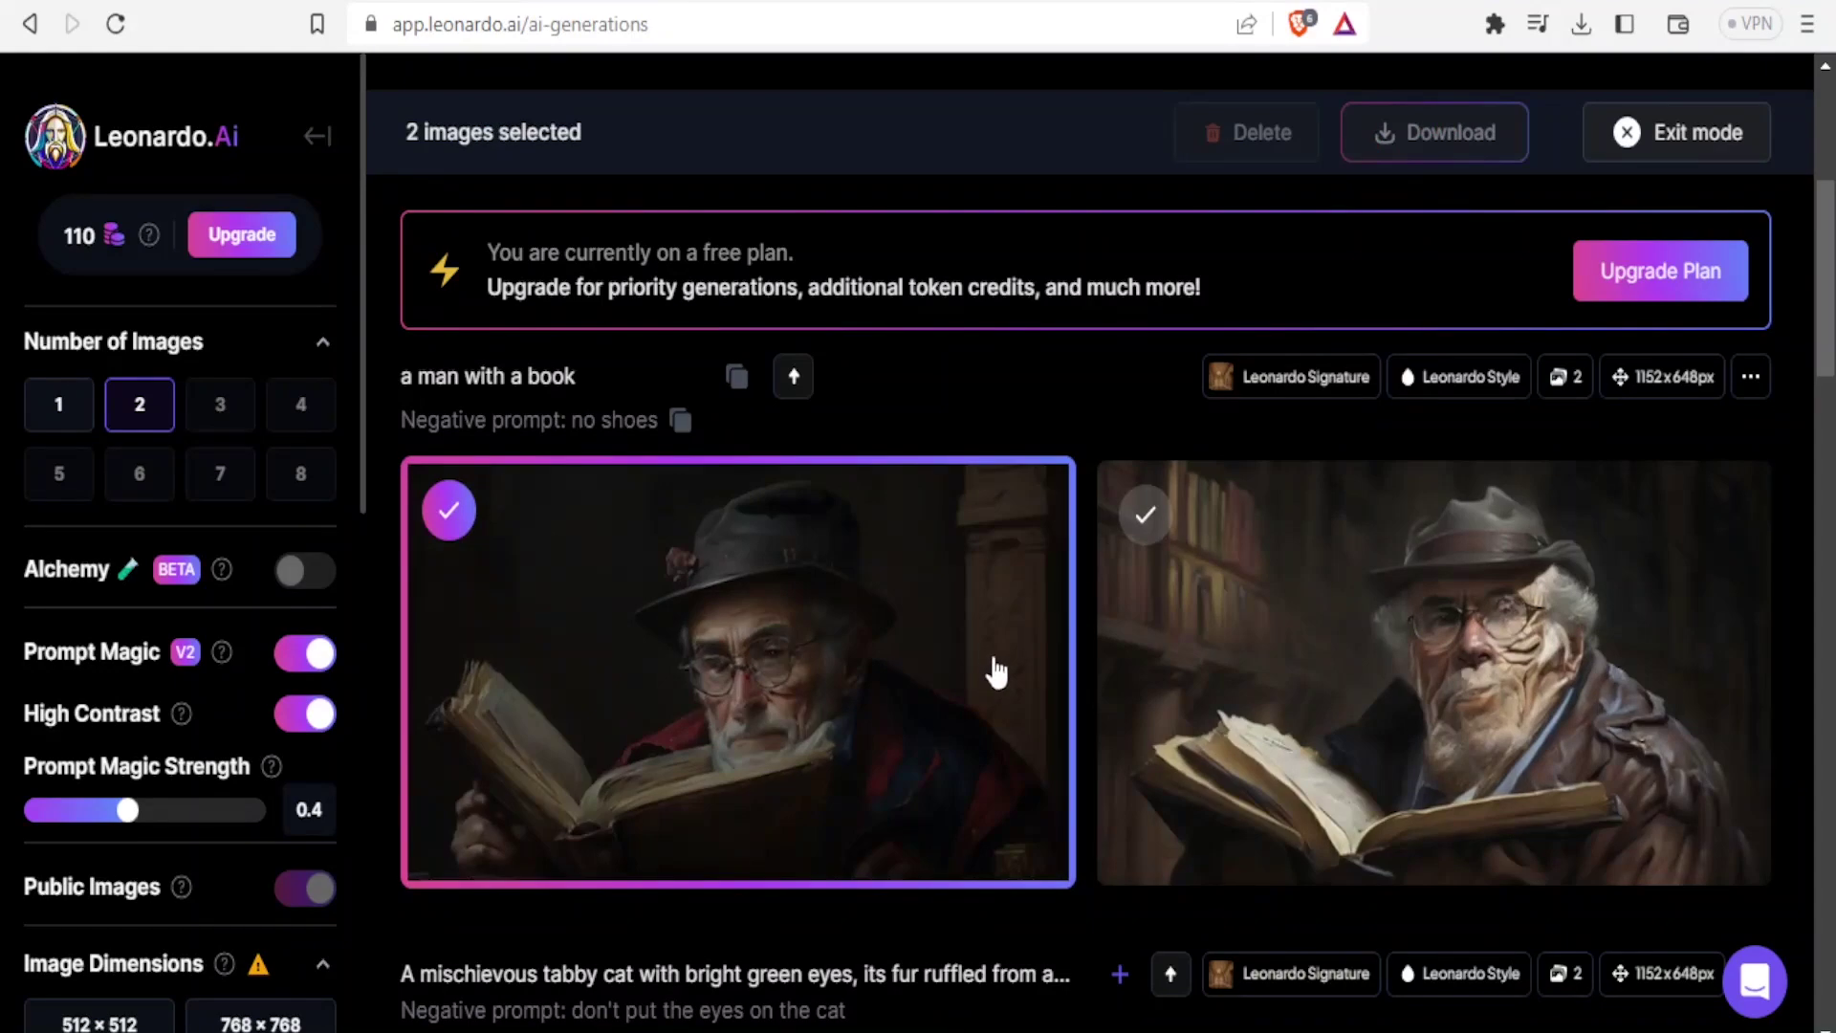
click(1286, 606)
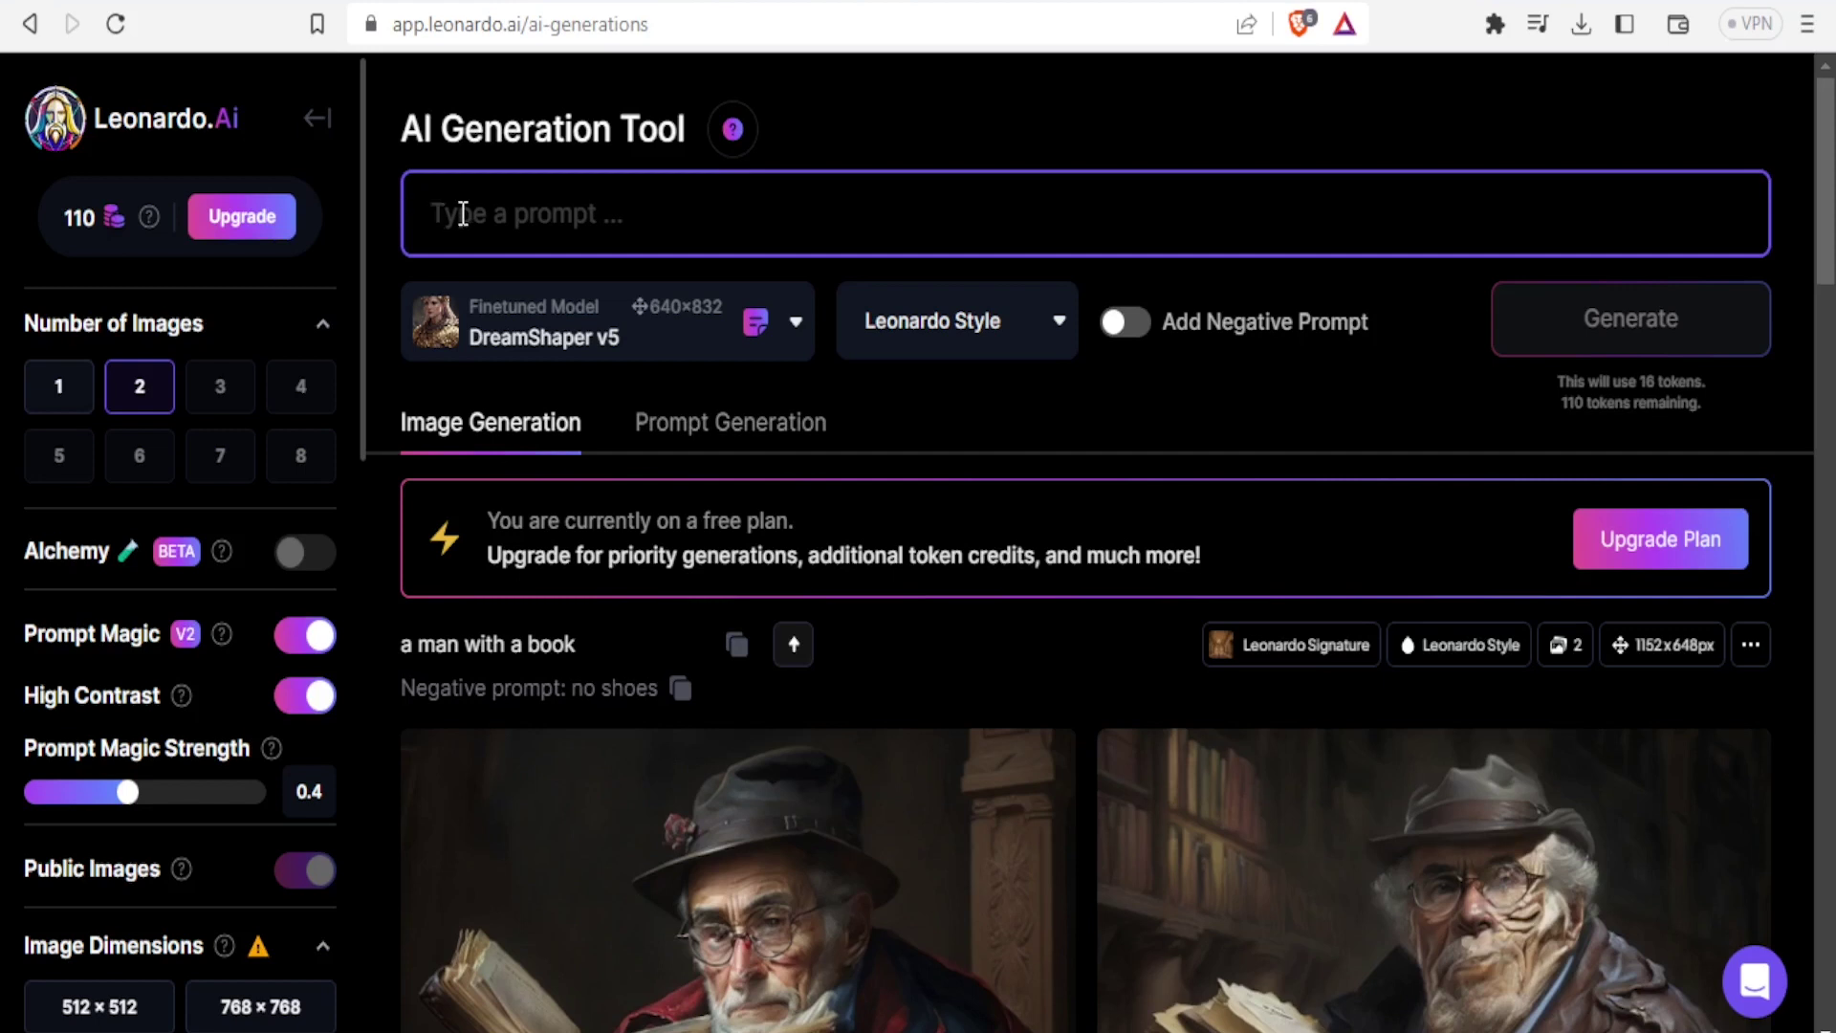
- Enter the prompt 'A Cow' and bring up the Pixel Art model's details from the model gallery
text(A Cow)
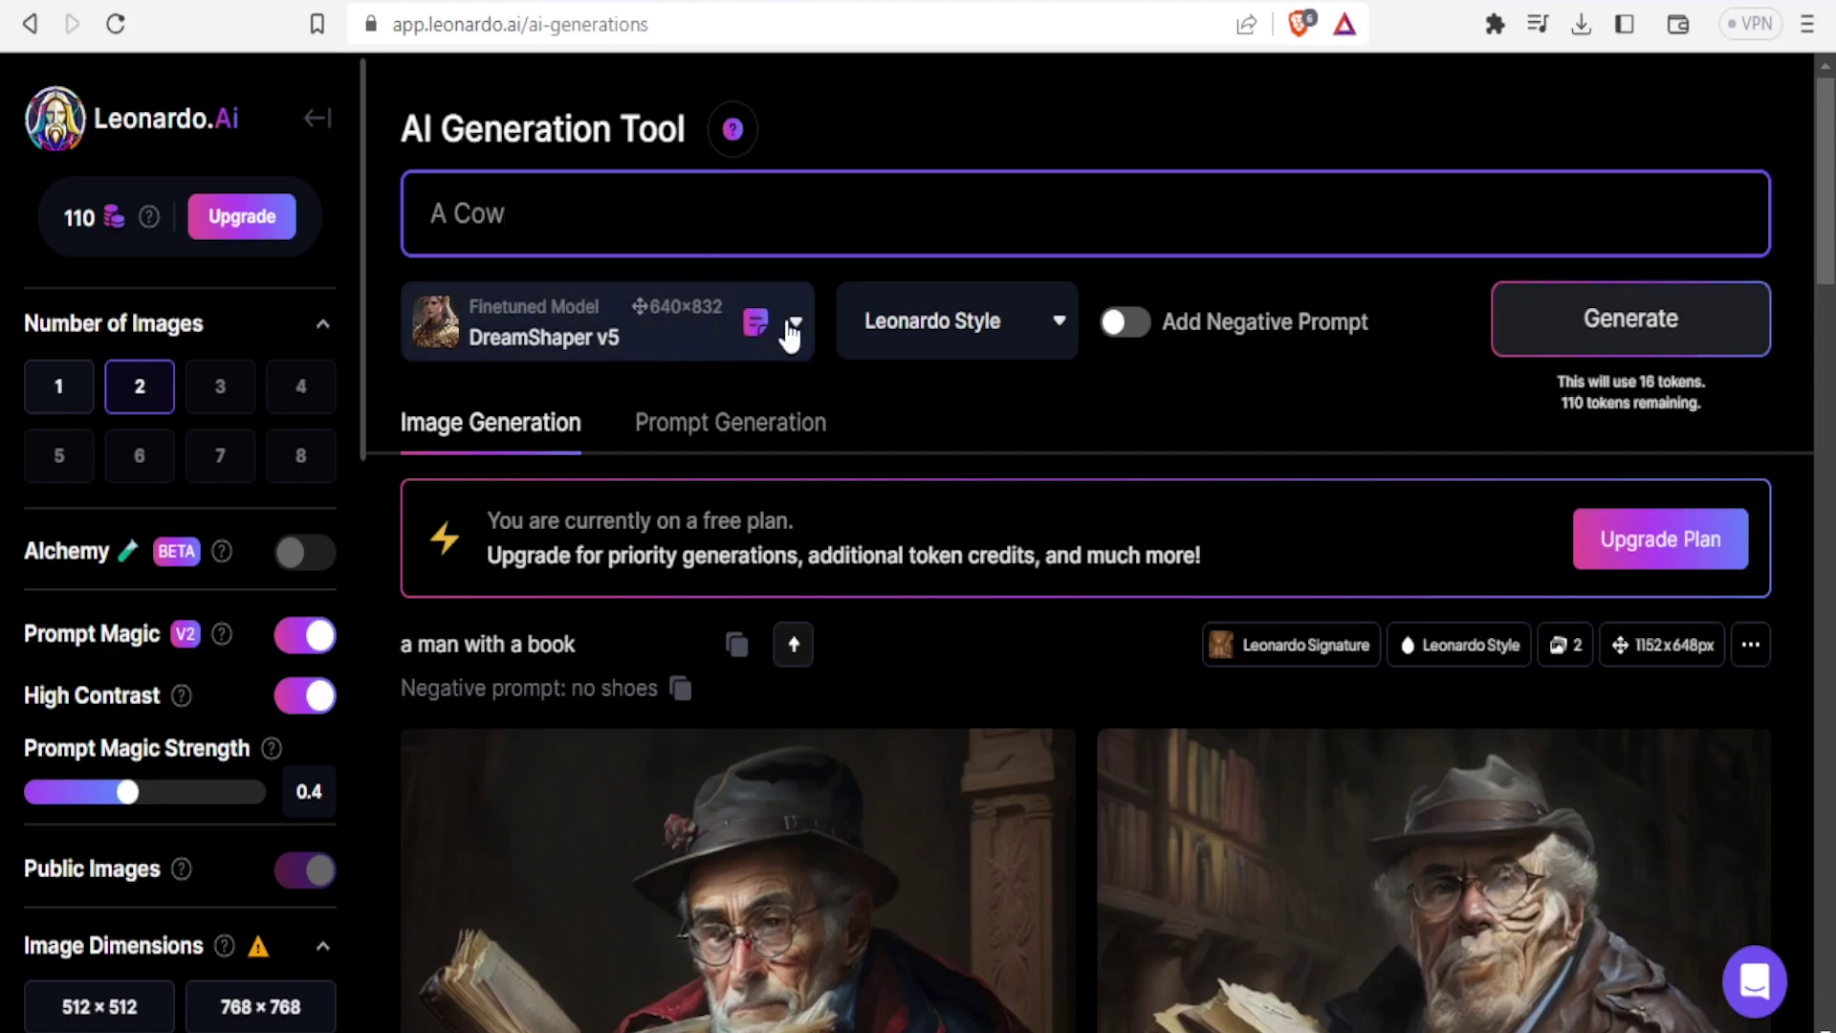
click(795, 322)
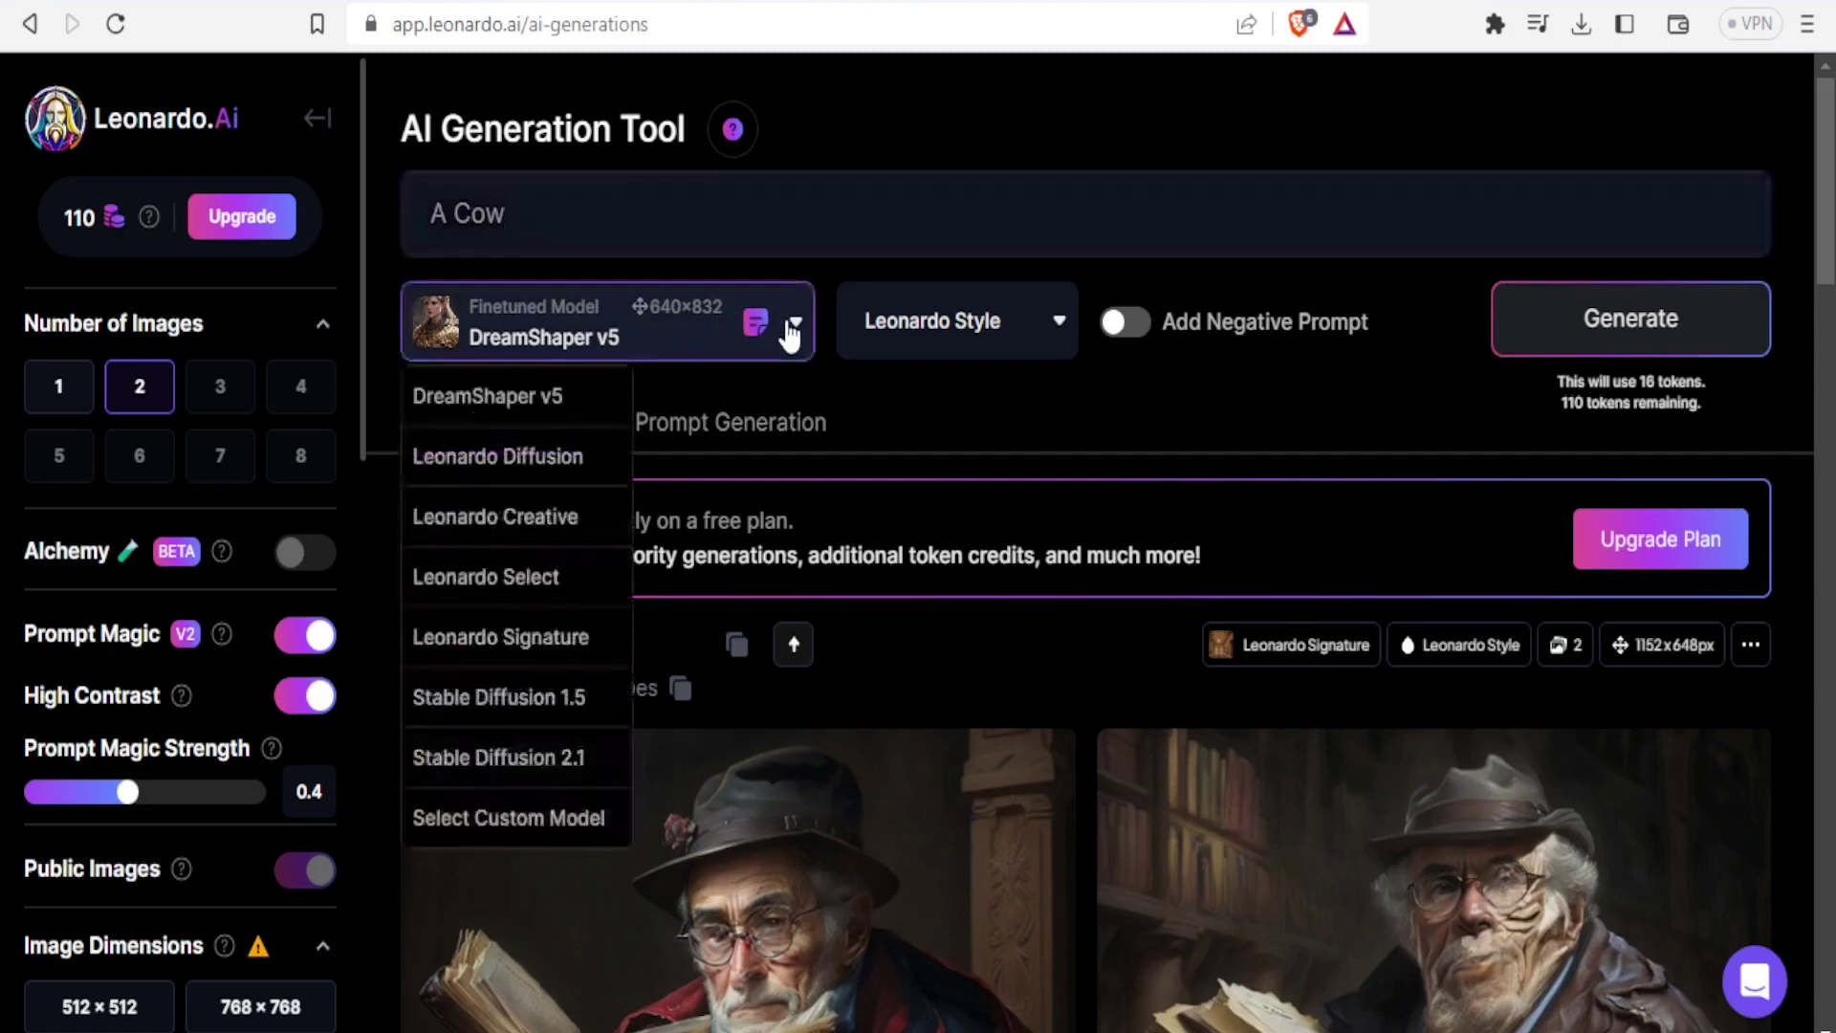
click(526, 820)
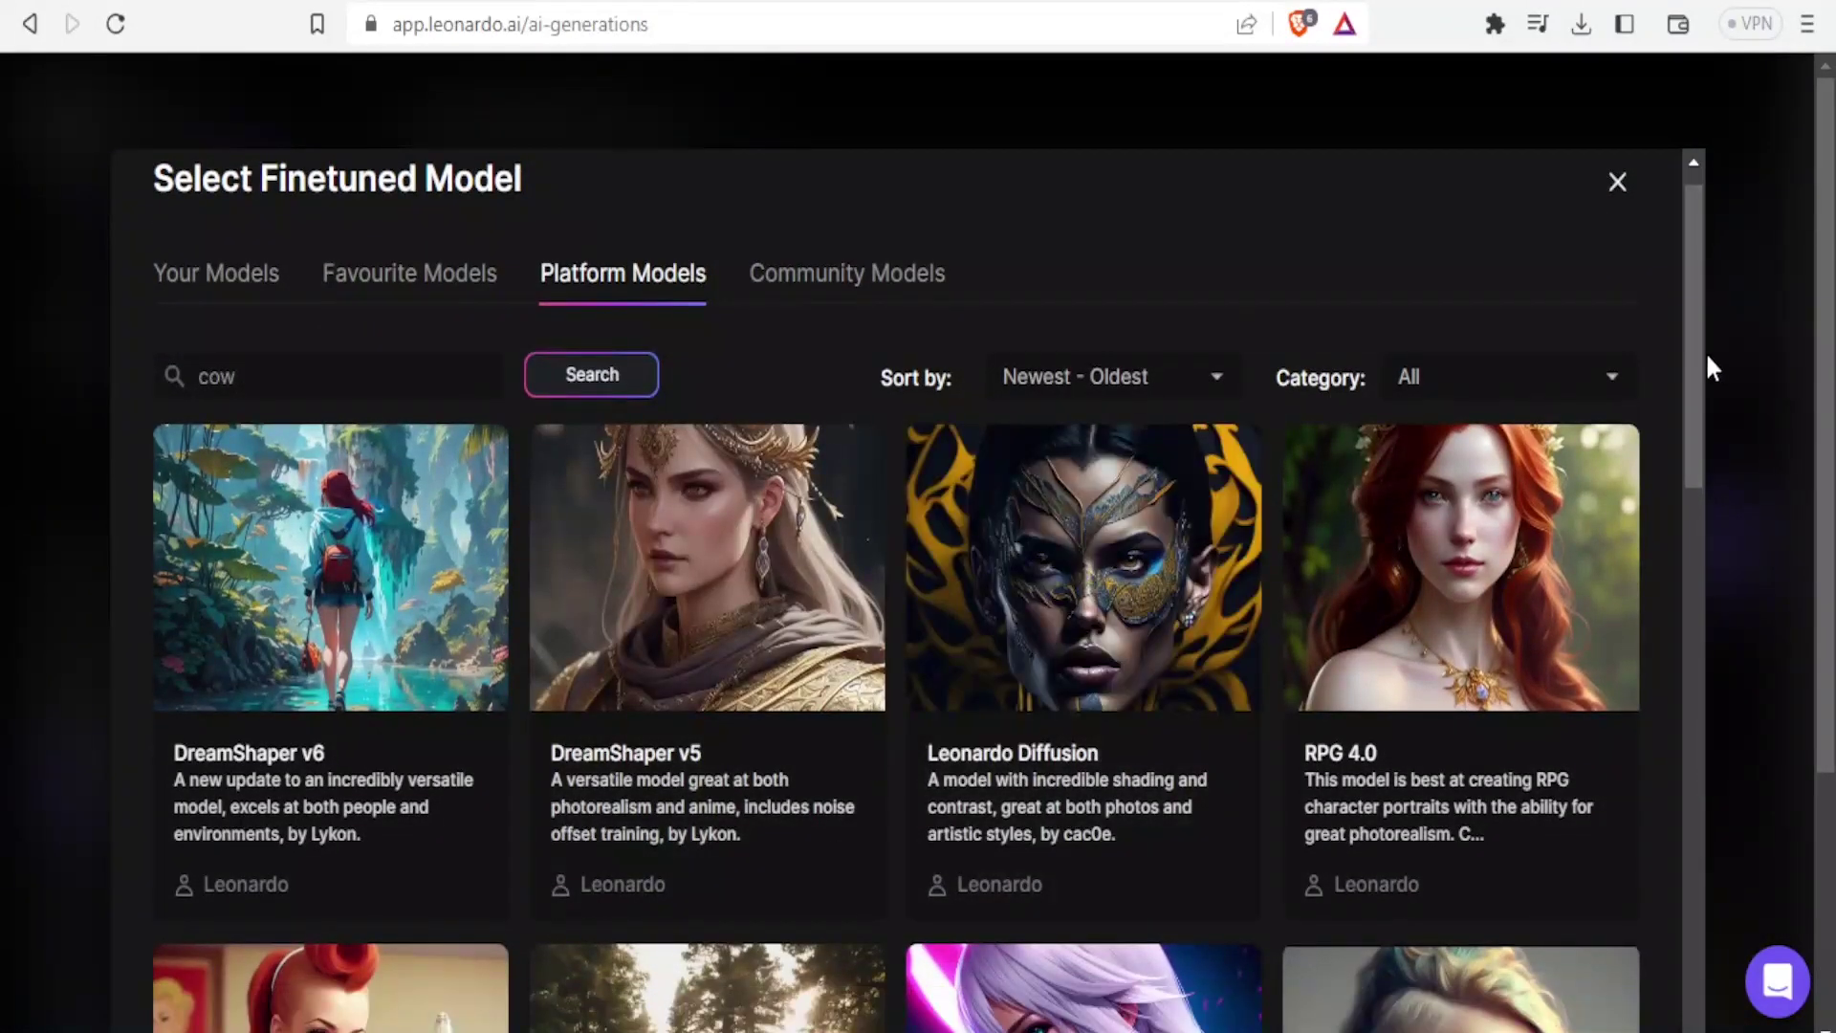
drag(1706, 352, 1681, 603)
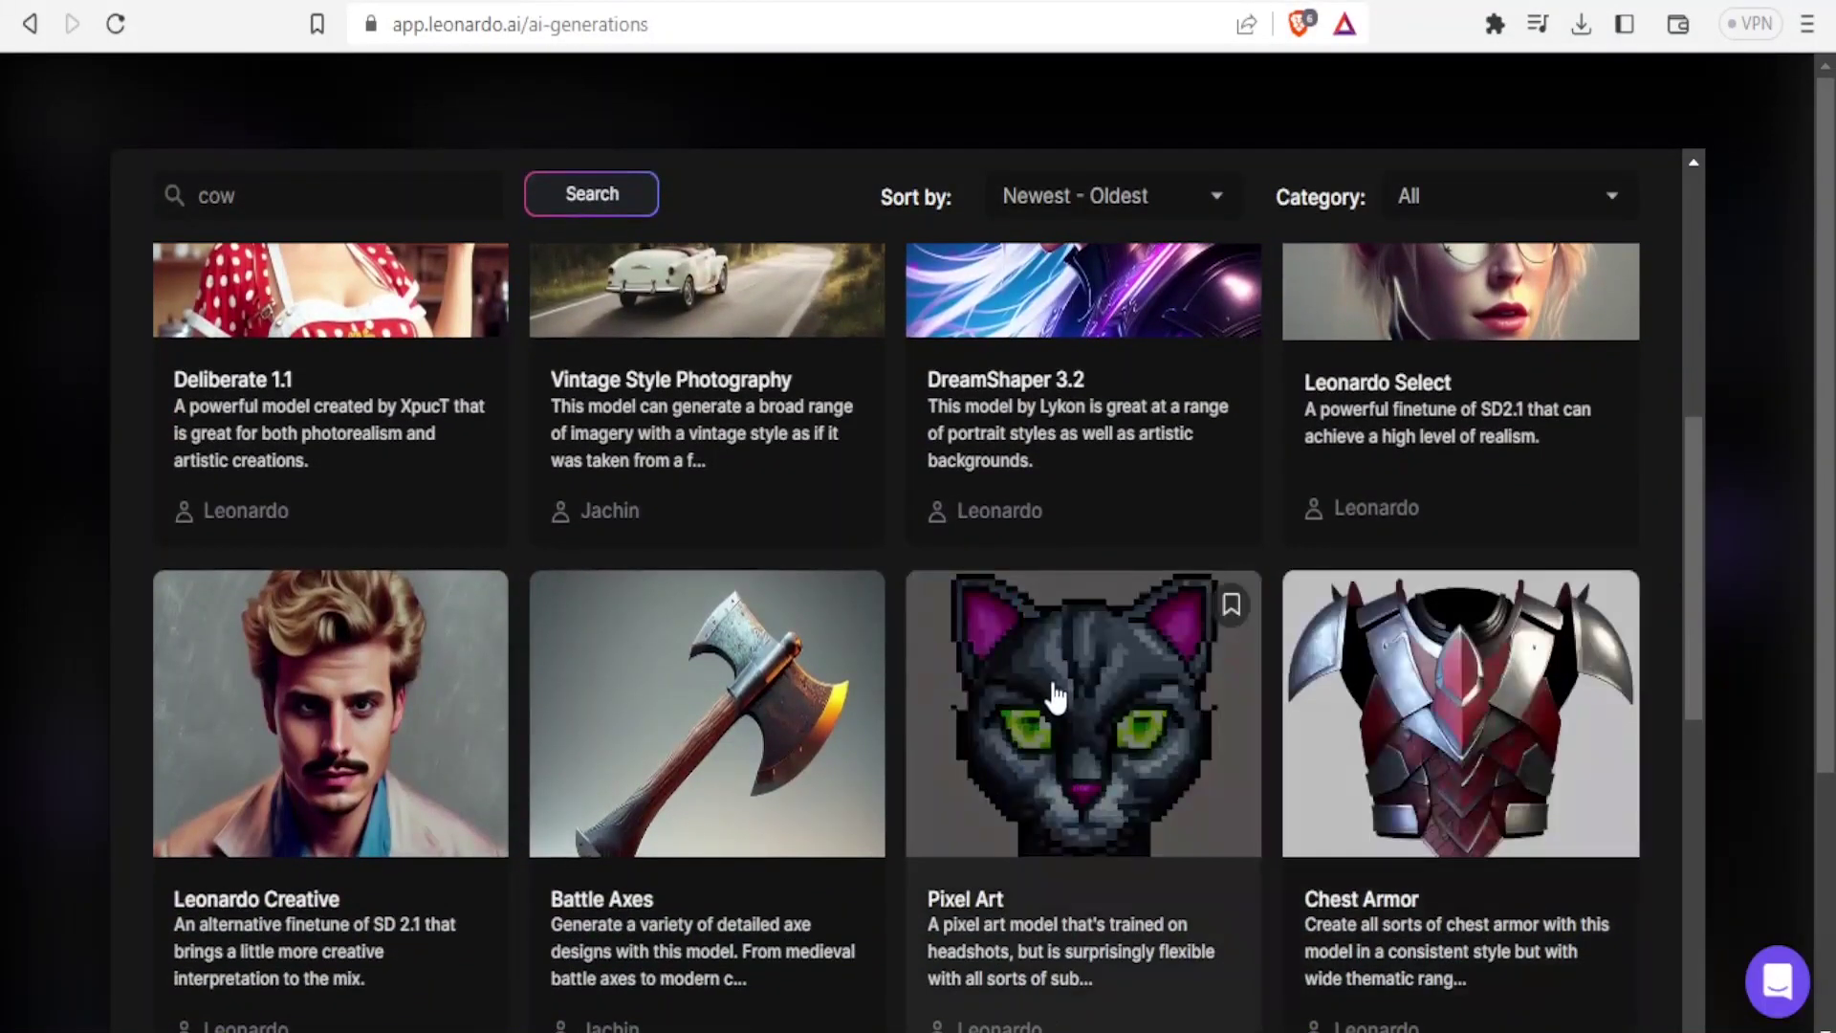
click(1054, 696)
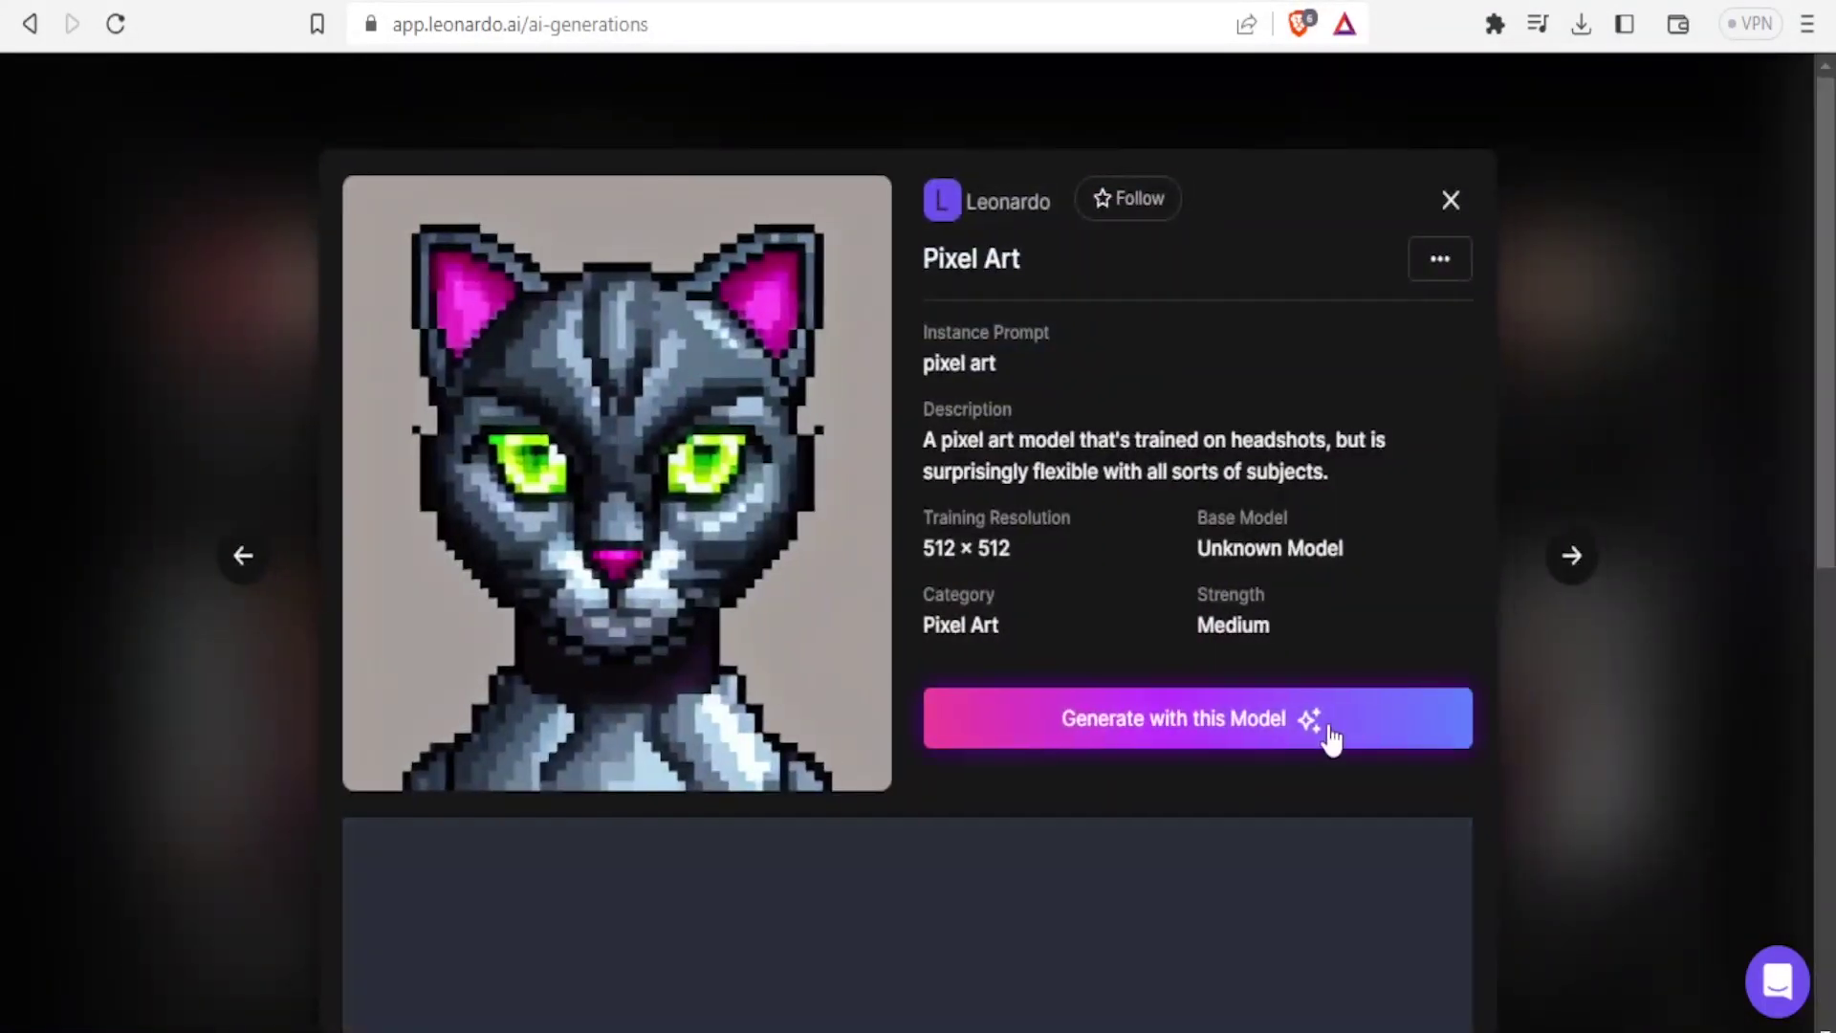
- Use the Pixel Art model with Leonardo Style to generate two 512×512 'A Cow' images
click(1304, 727)
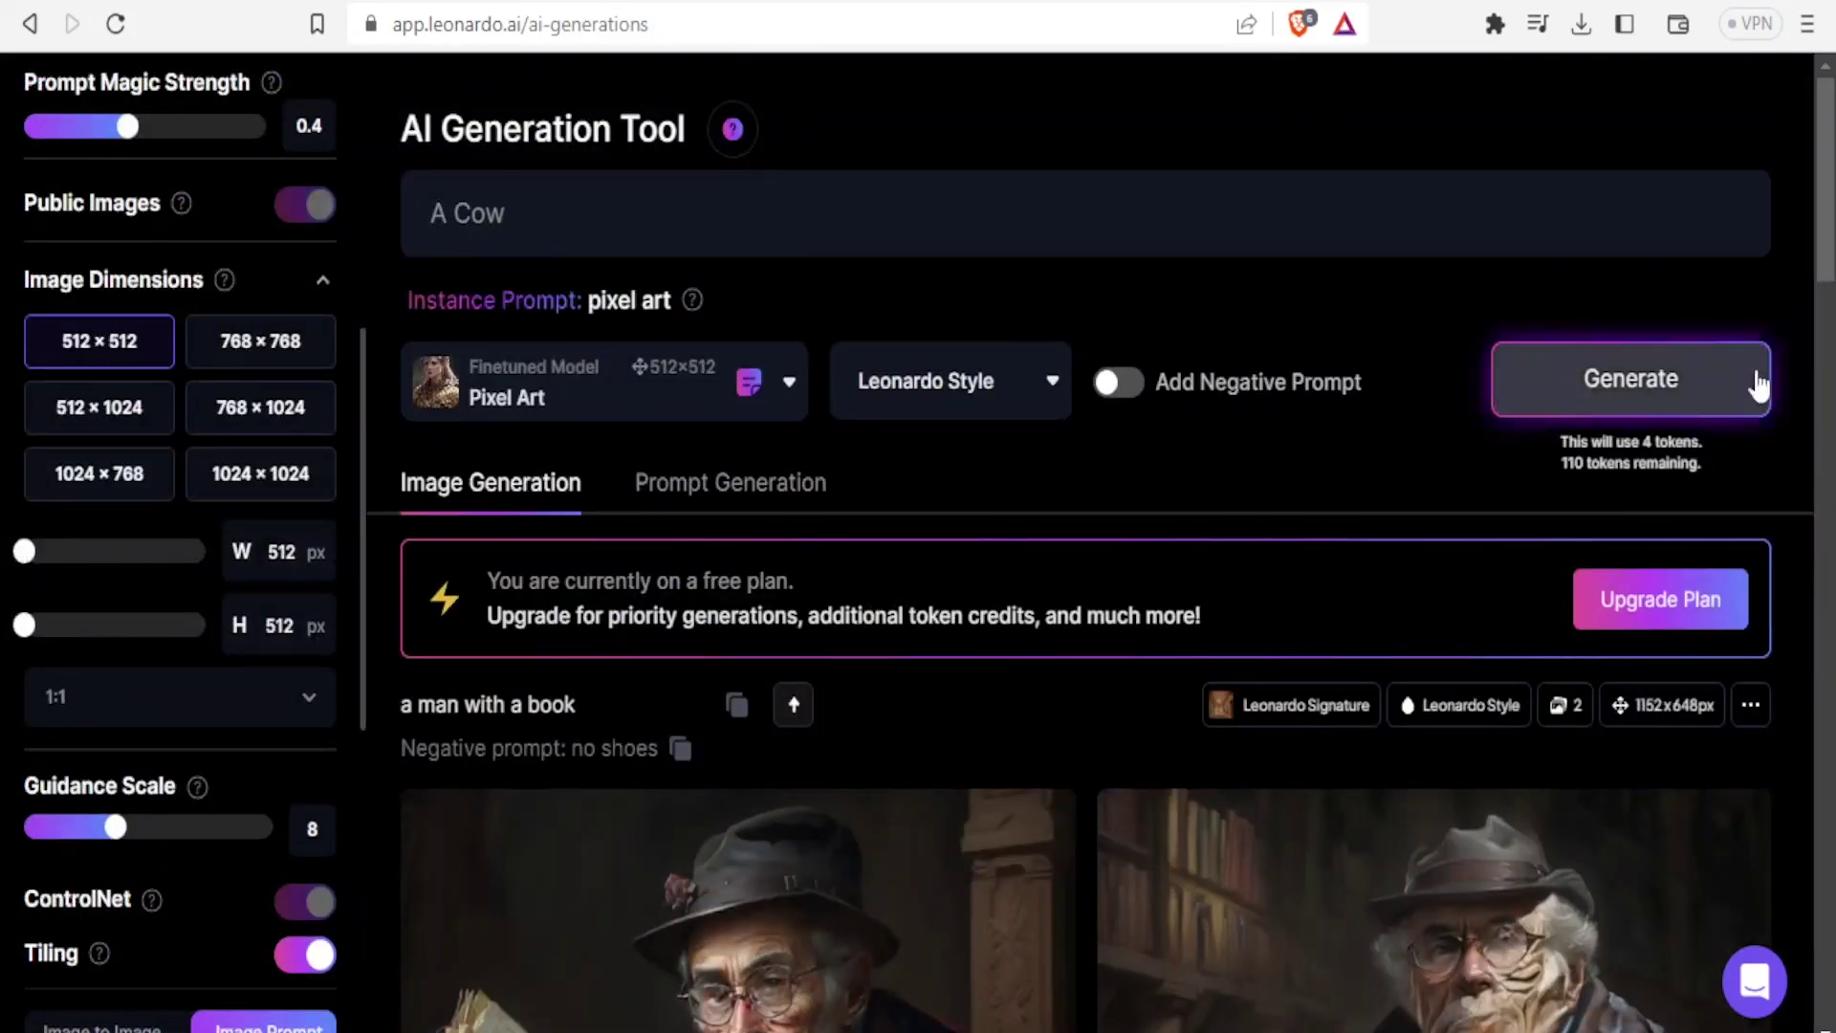
click(1056, 380)
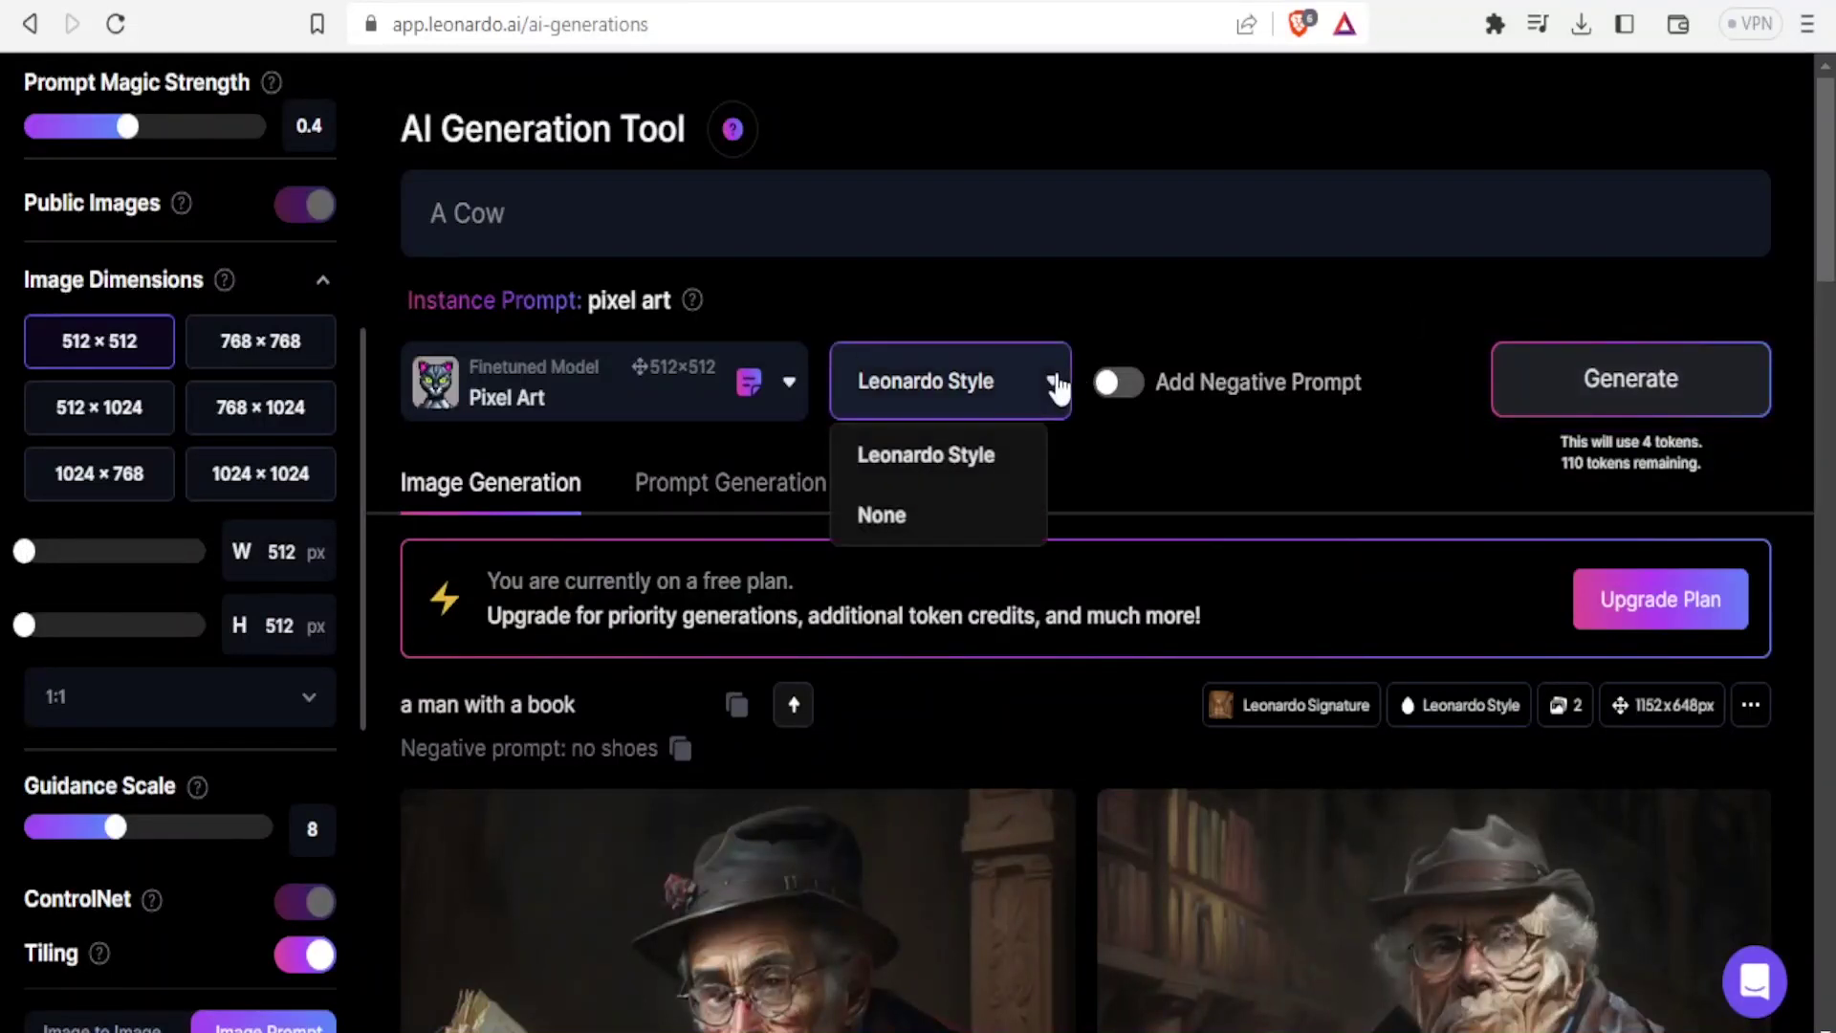
click(956, 457)
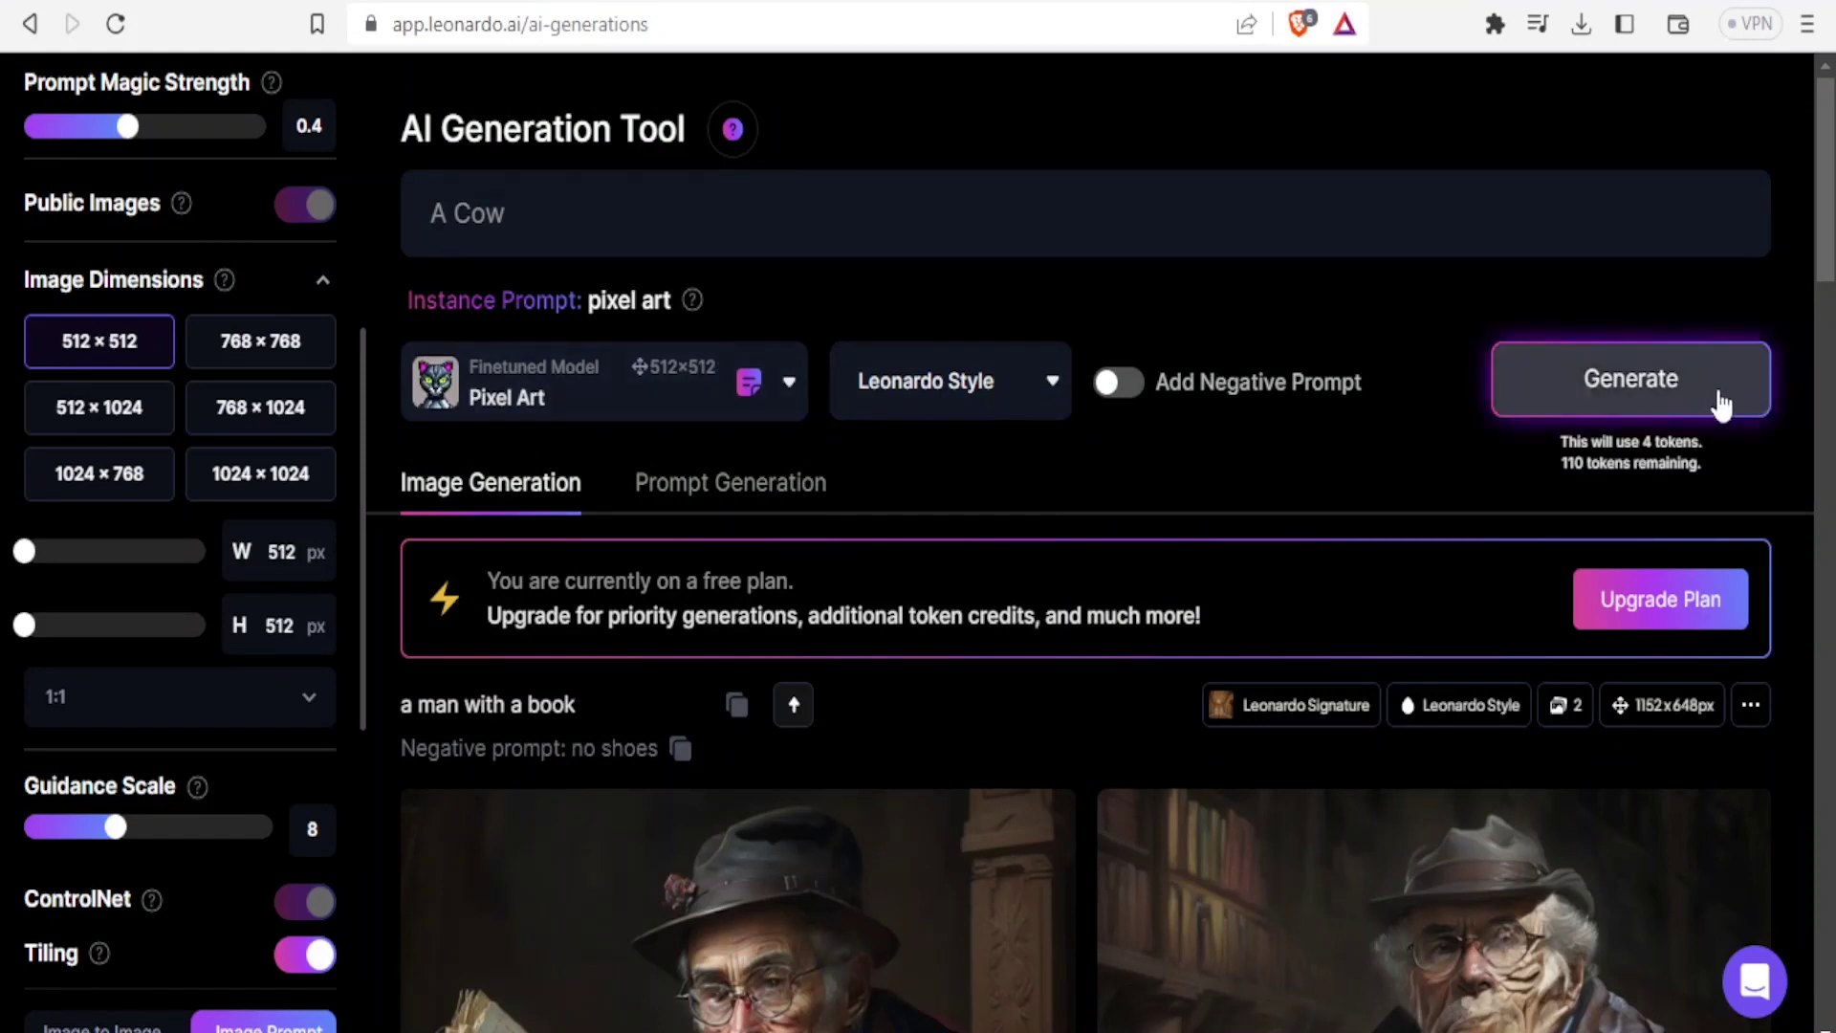
click(1659, 375)
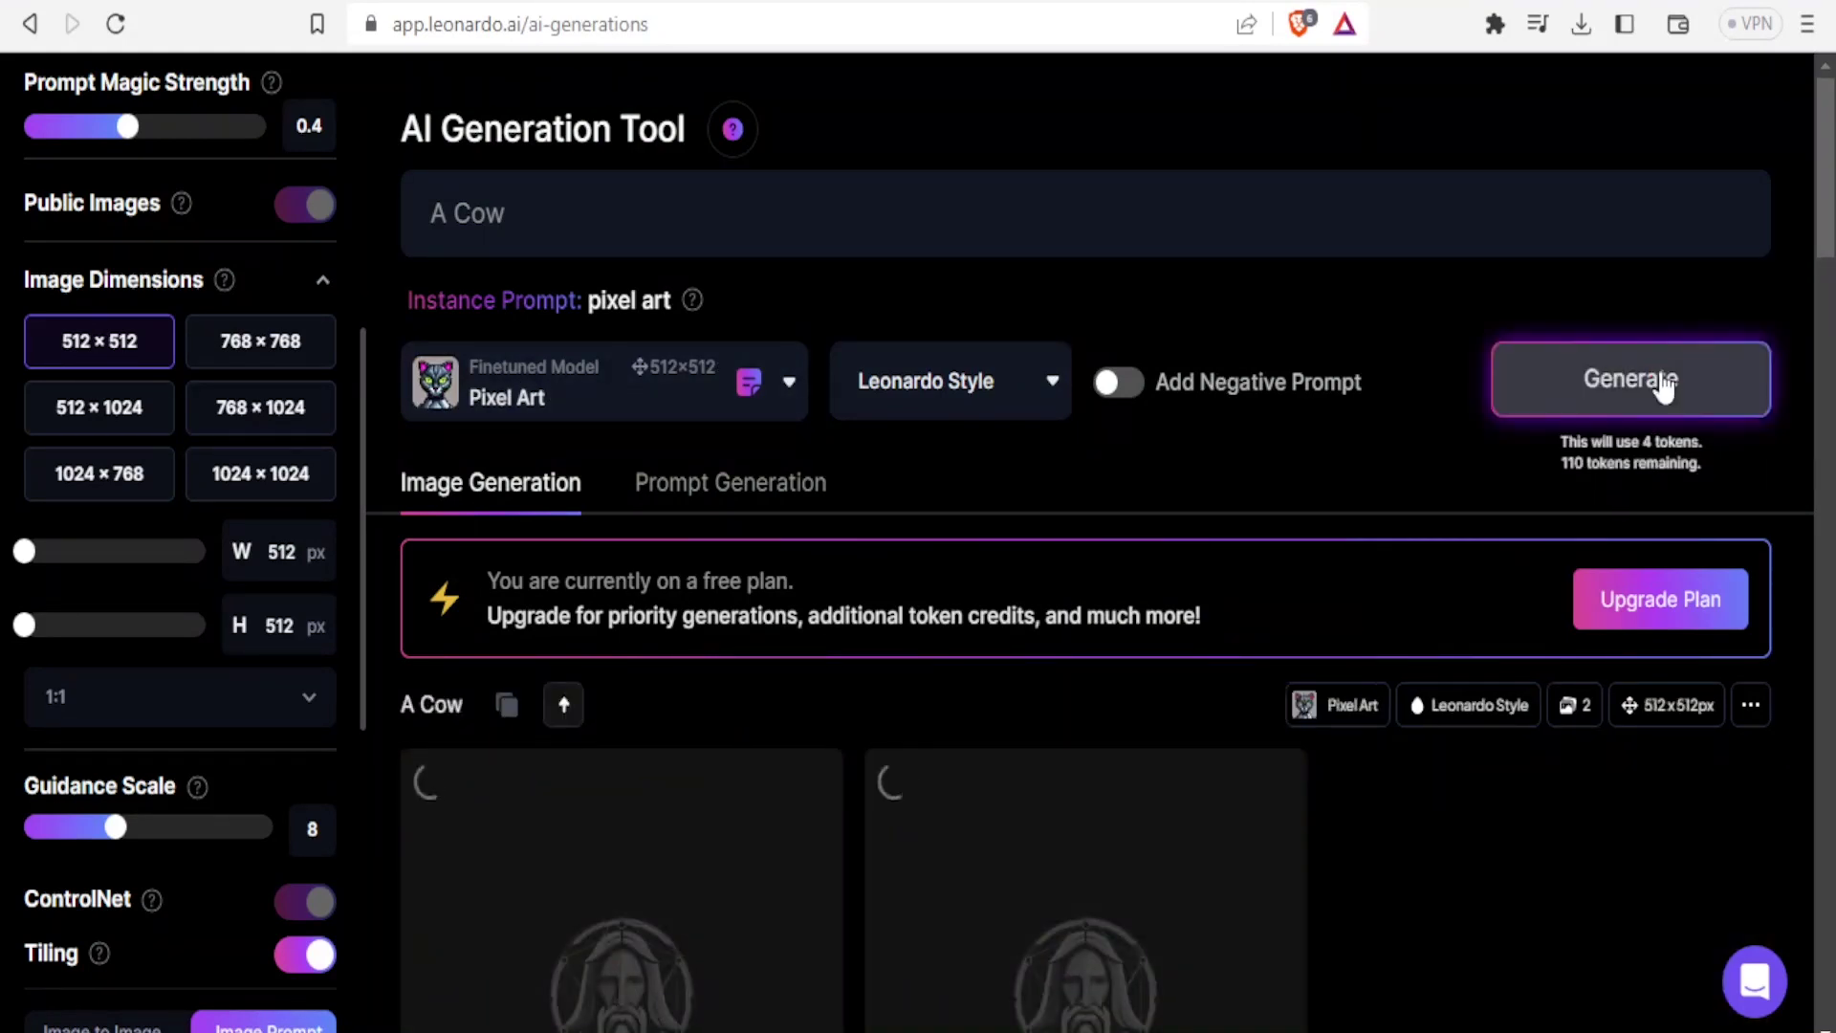
drag(1827, 201, 1823, 256)
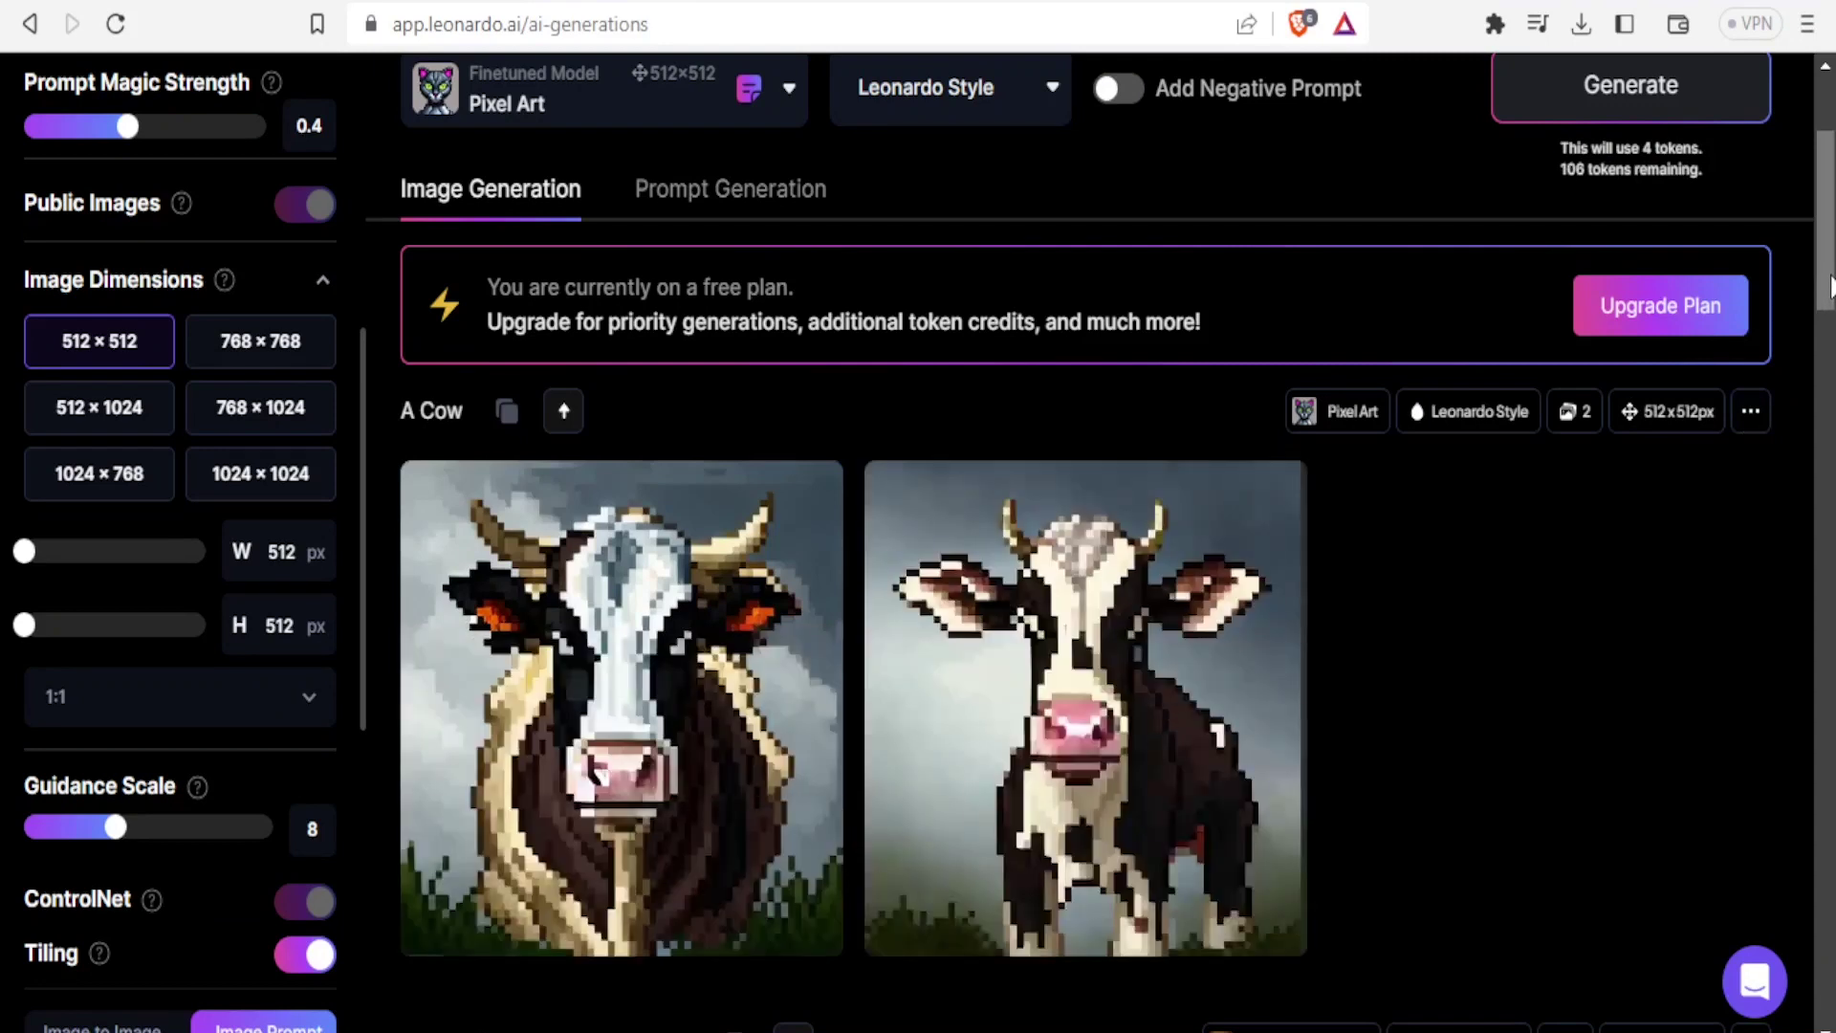
scroll(1832, 292, up, 1)
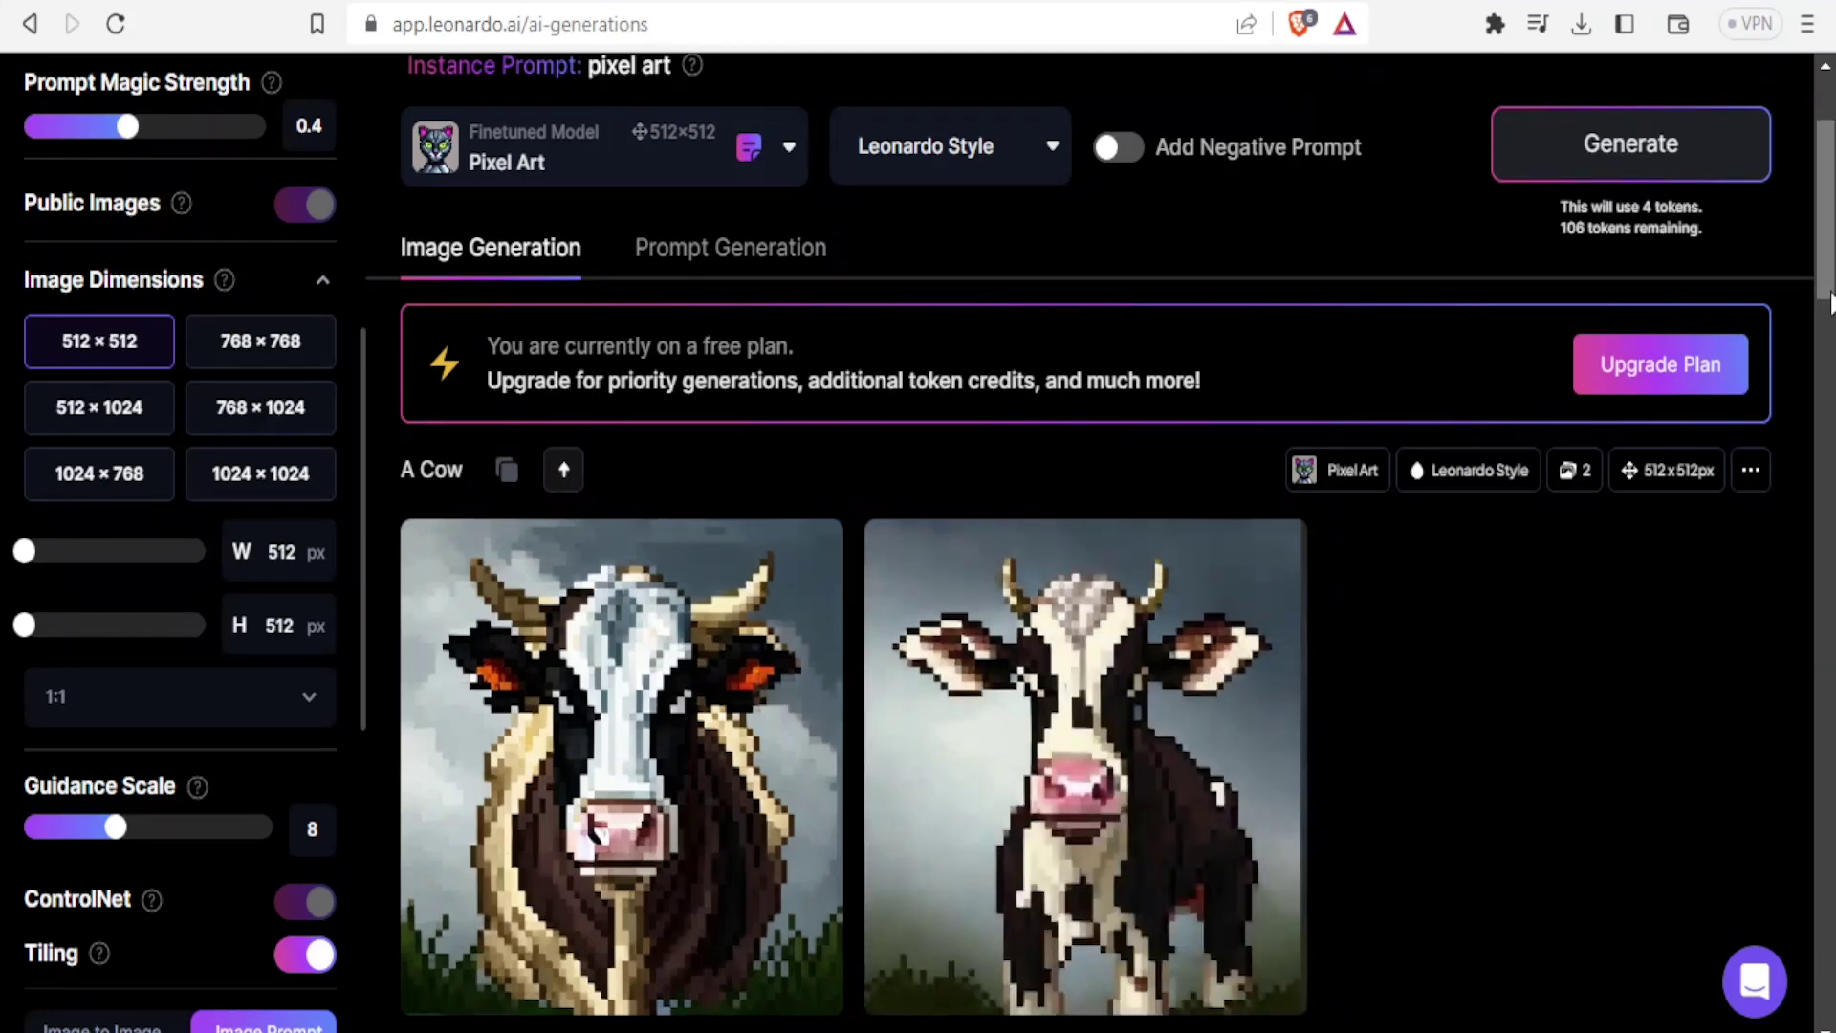
mouse_move(1827, 287)
mouse_down()
mouse_move(1826, 268)
mouse_move(1827, 297)
mouse_up()
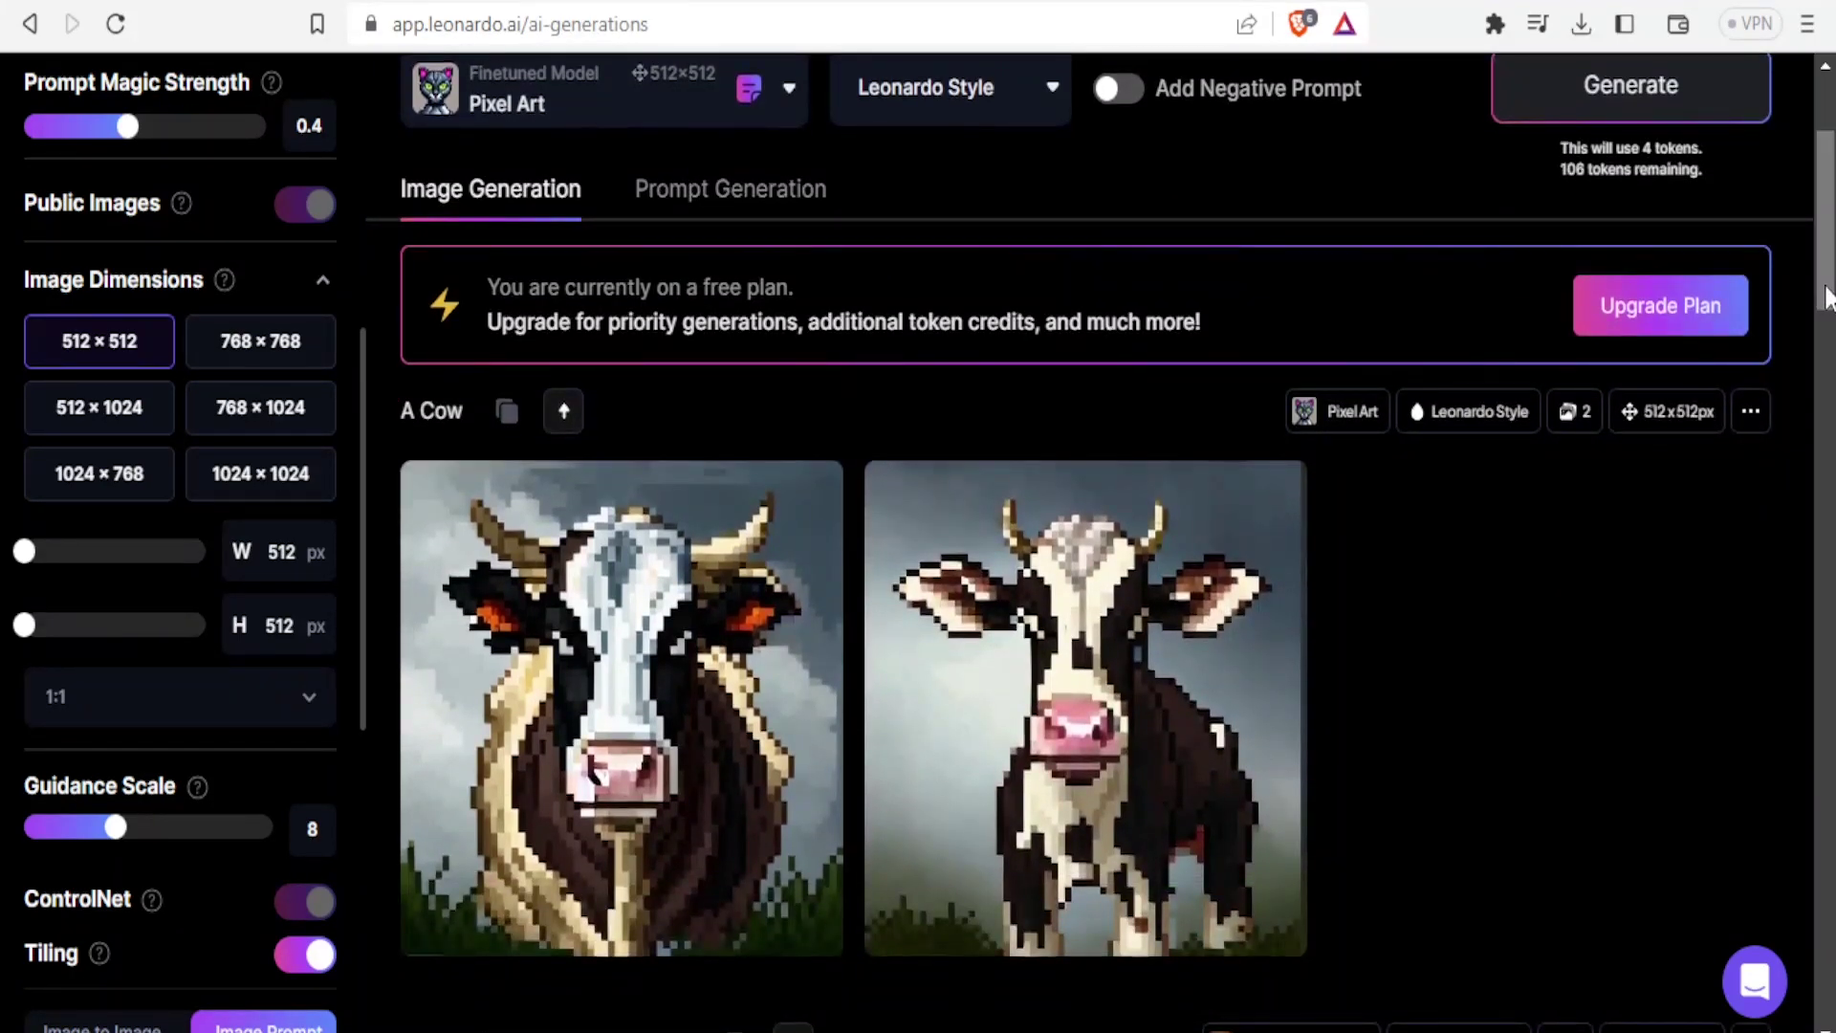
drag(1826, 282, 1827, 226)
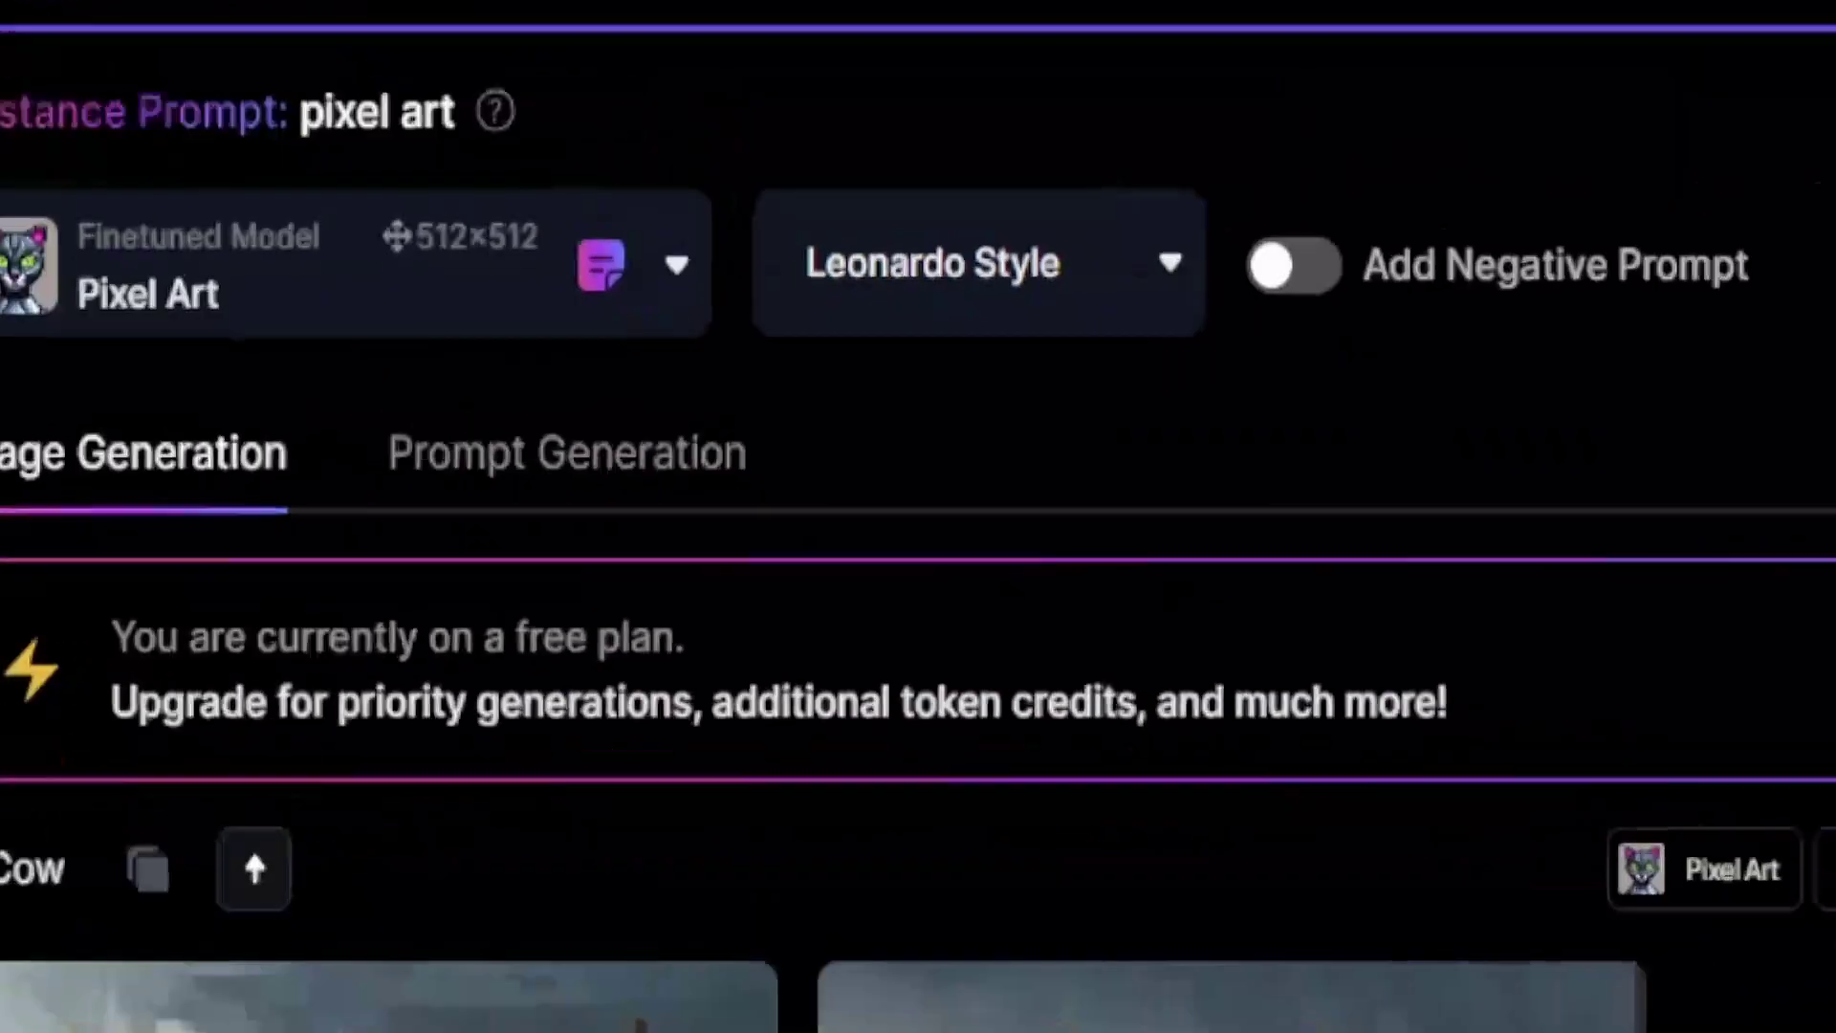
- Replace the 'A Cow' prompt with 'A golden ring'
click(416, 192)
key(ctrl+a)
key(BackSpace)
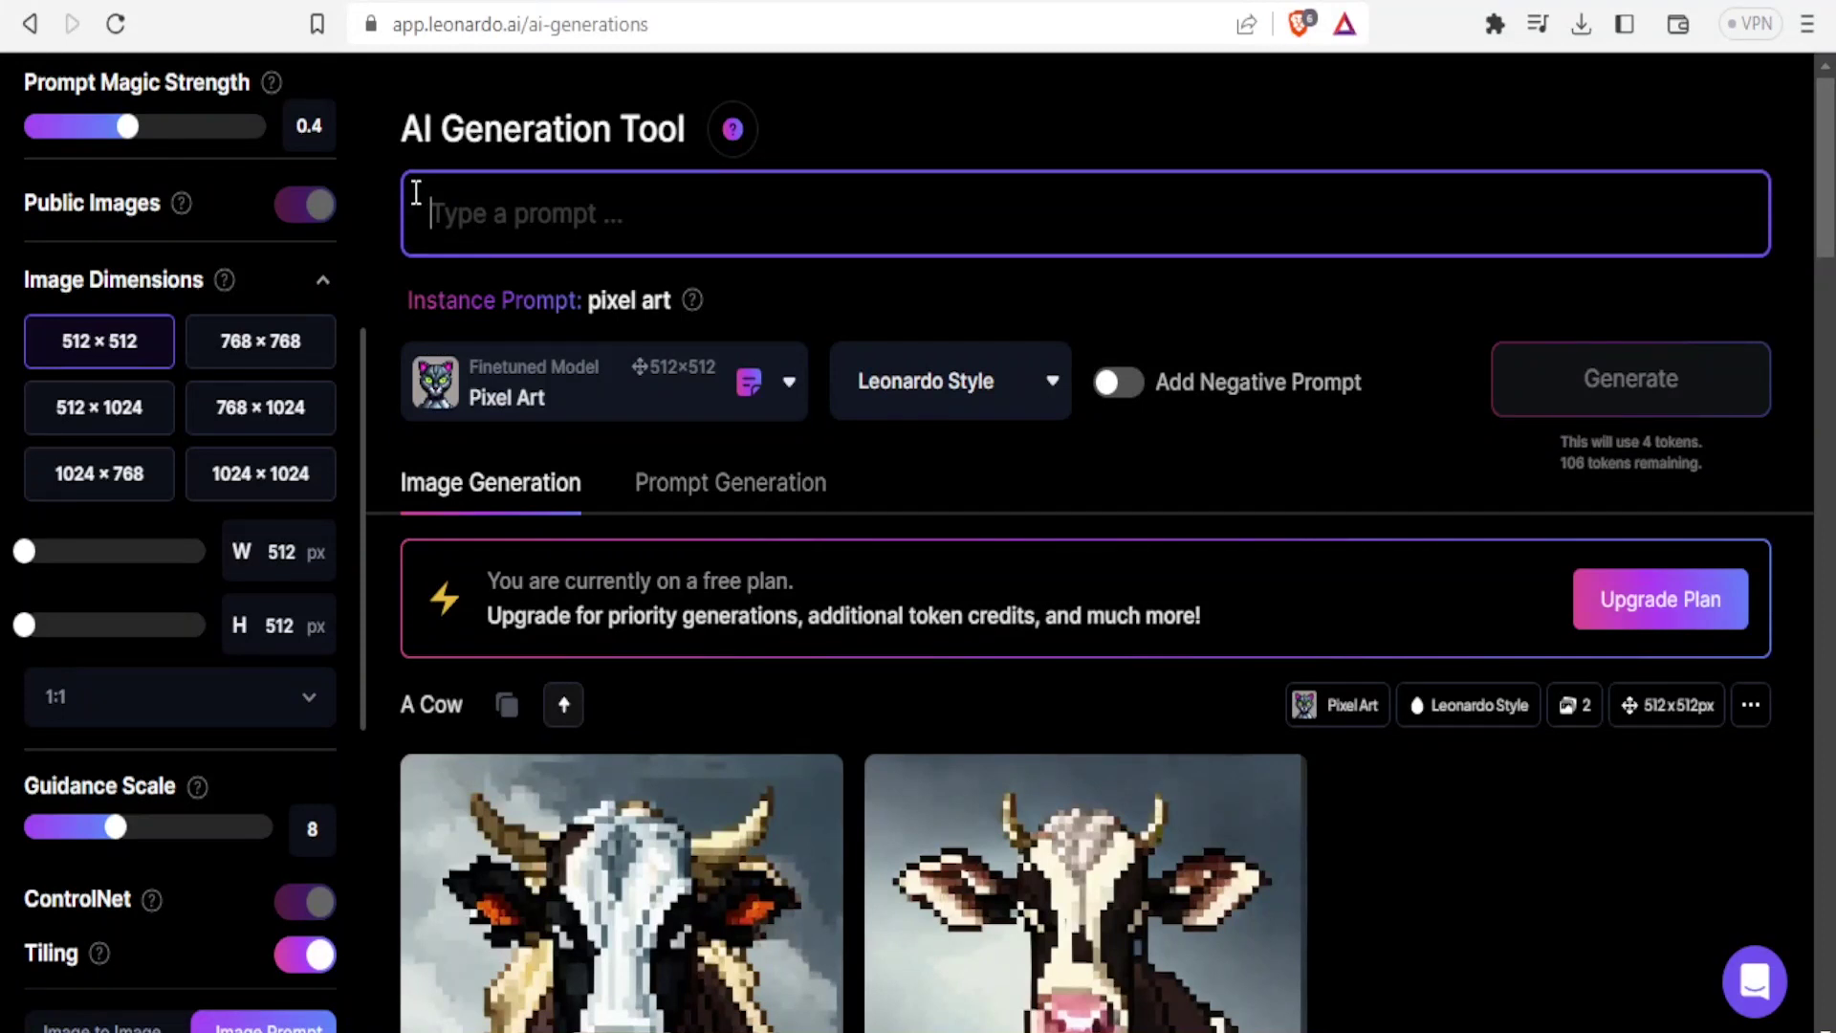
text(A golden ring)
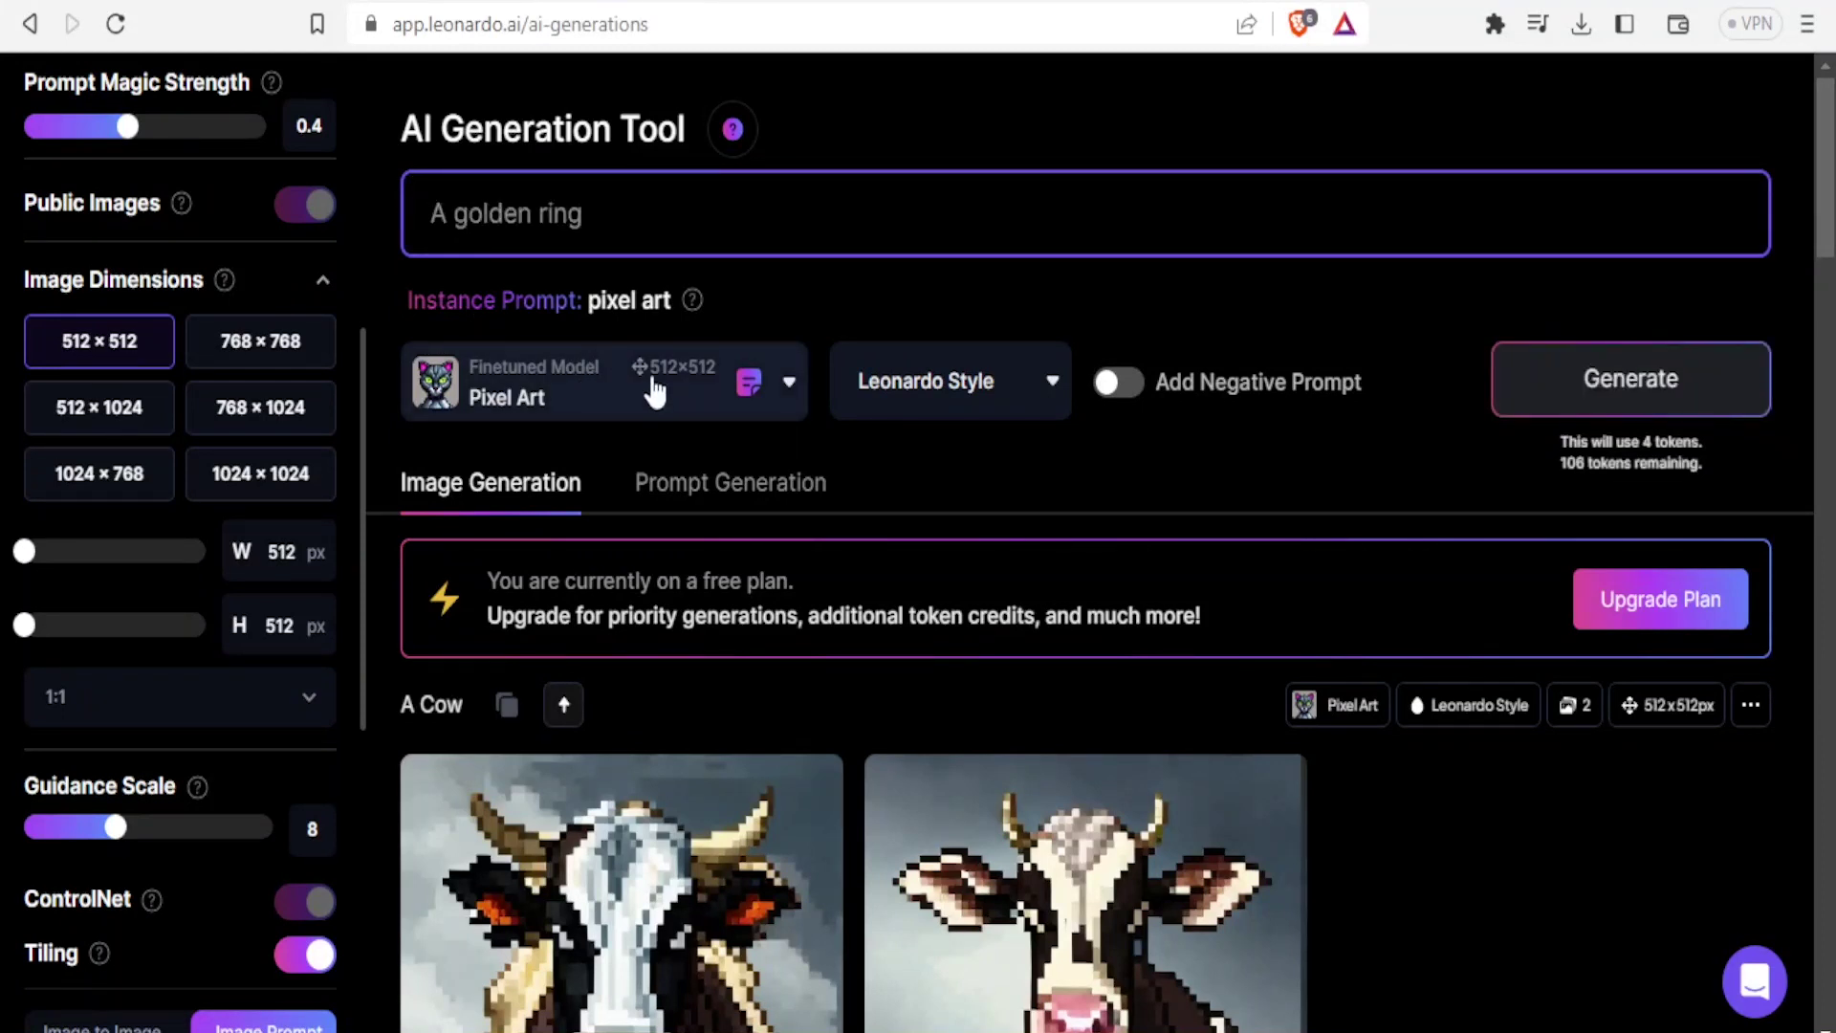
- Search the model gallery for 'golden' and view the Crystal Deposits model's details
click(789, 392)
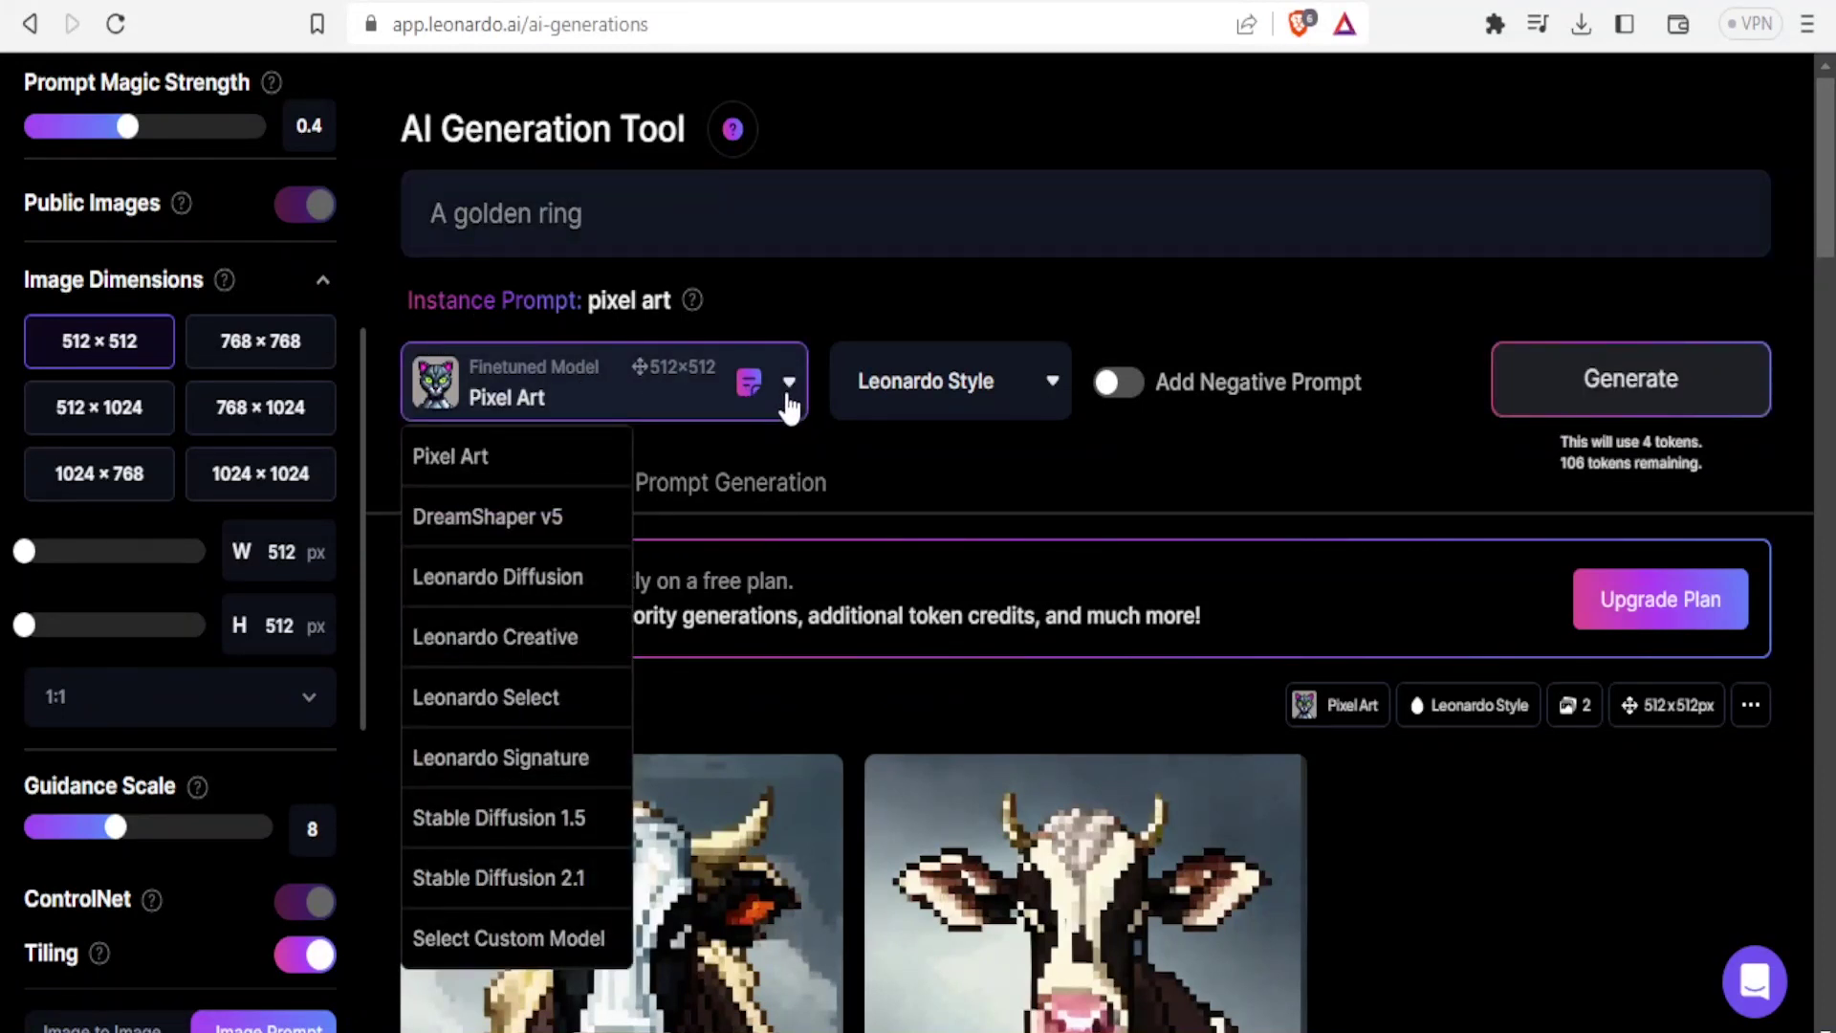
click(507, 937)
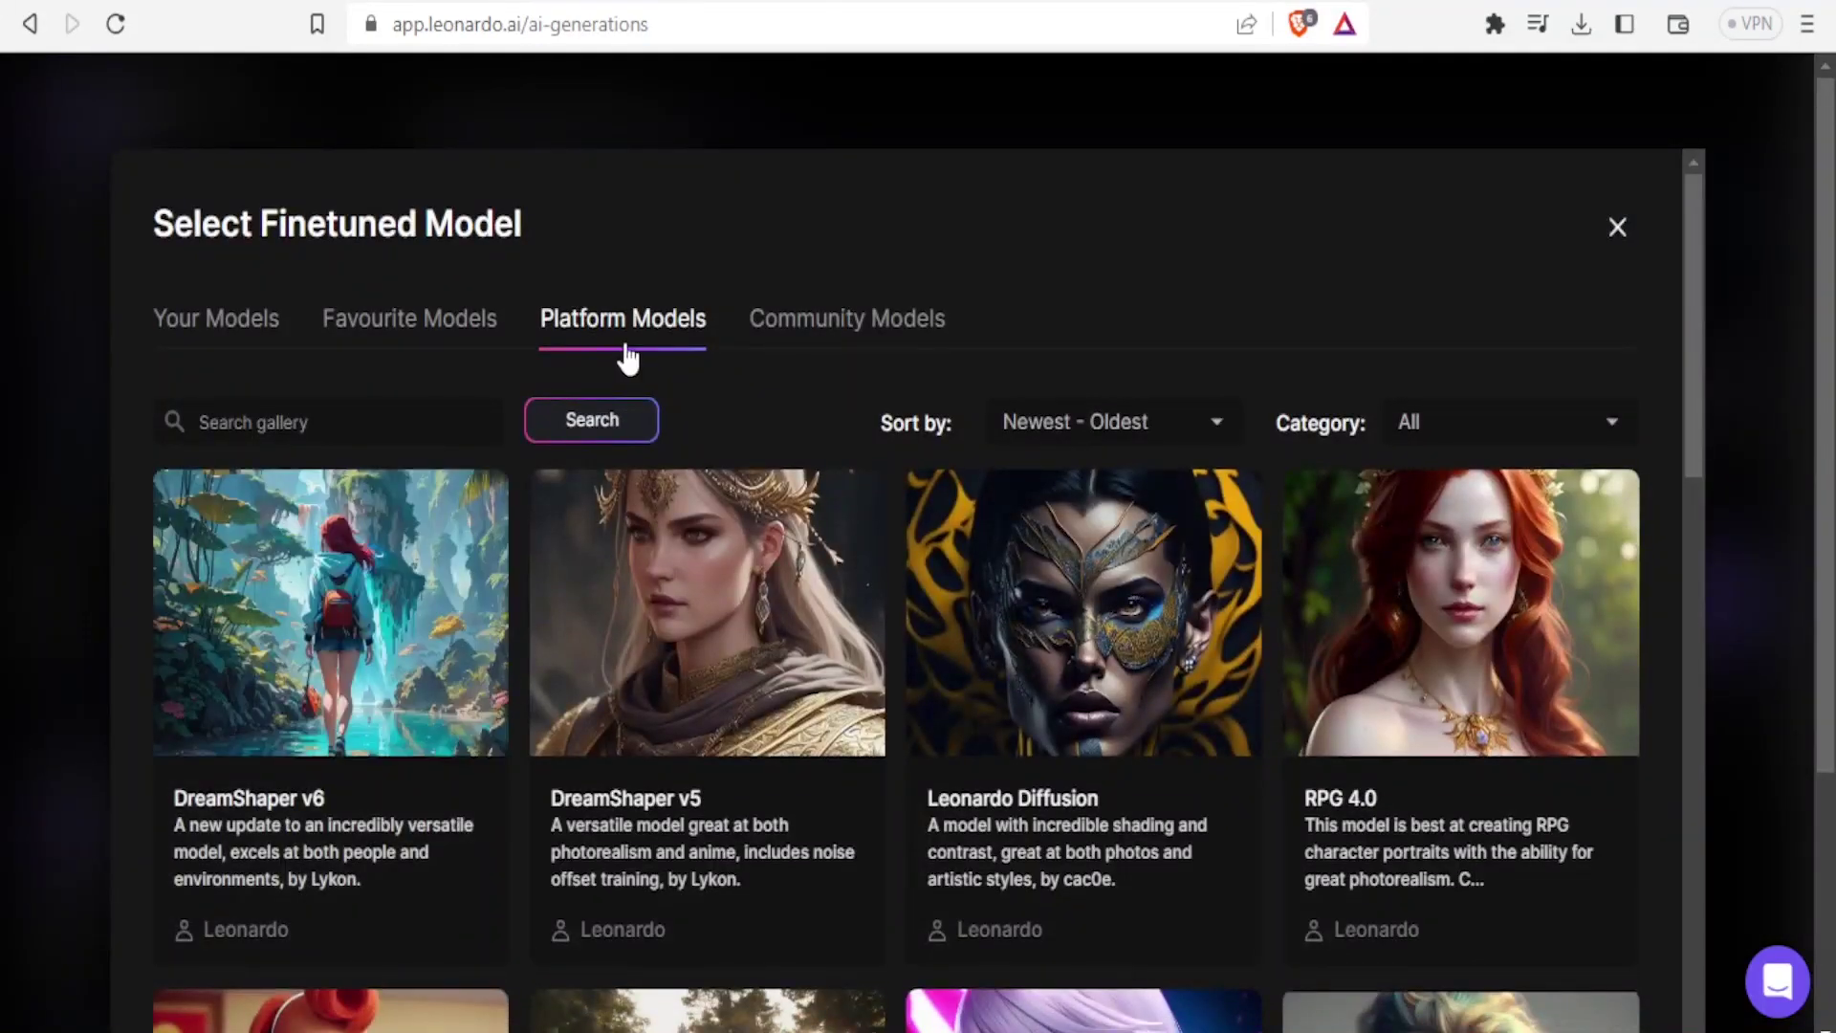
click(821, 320)
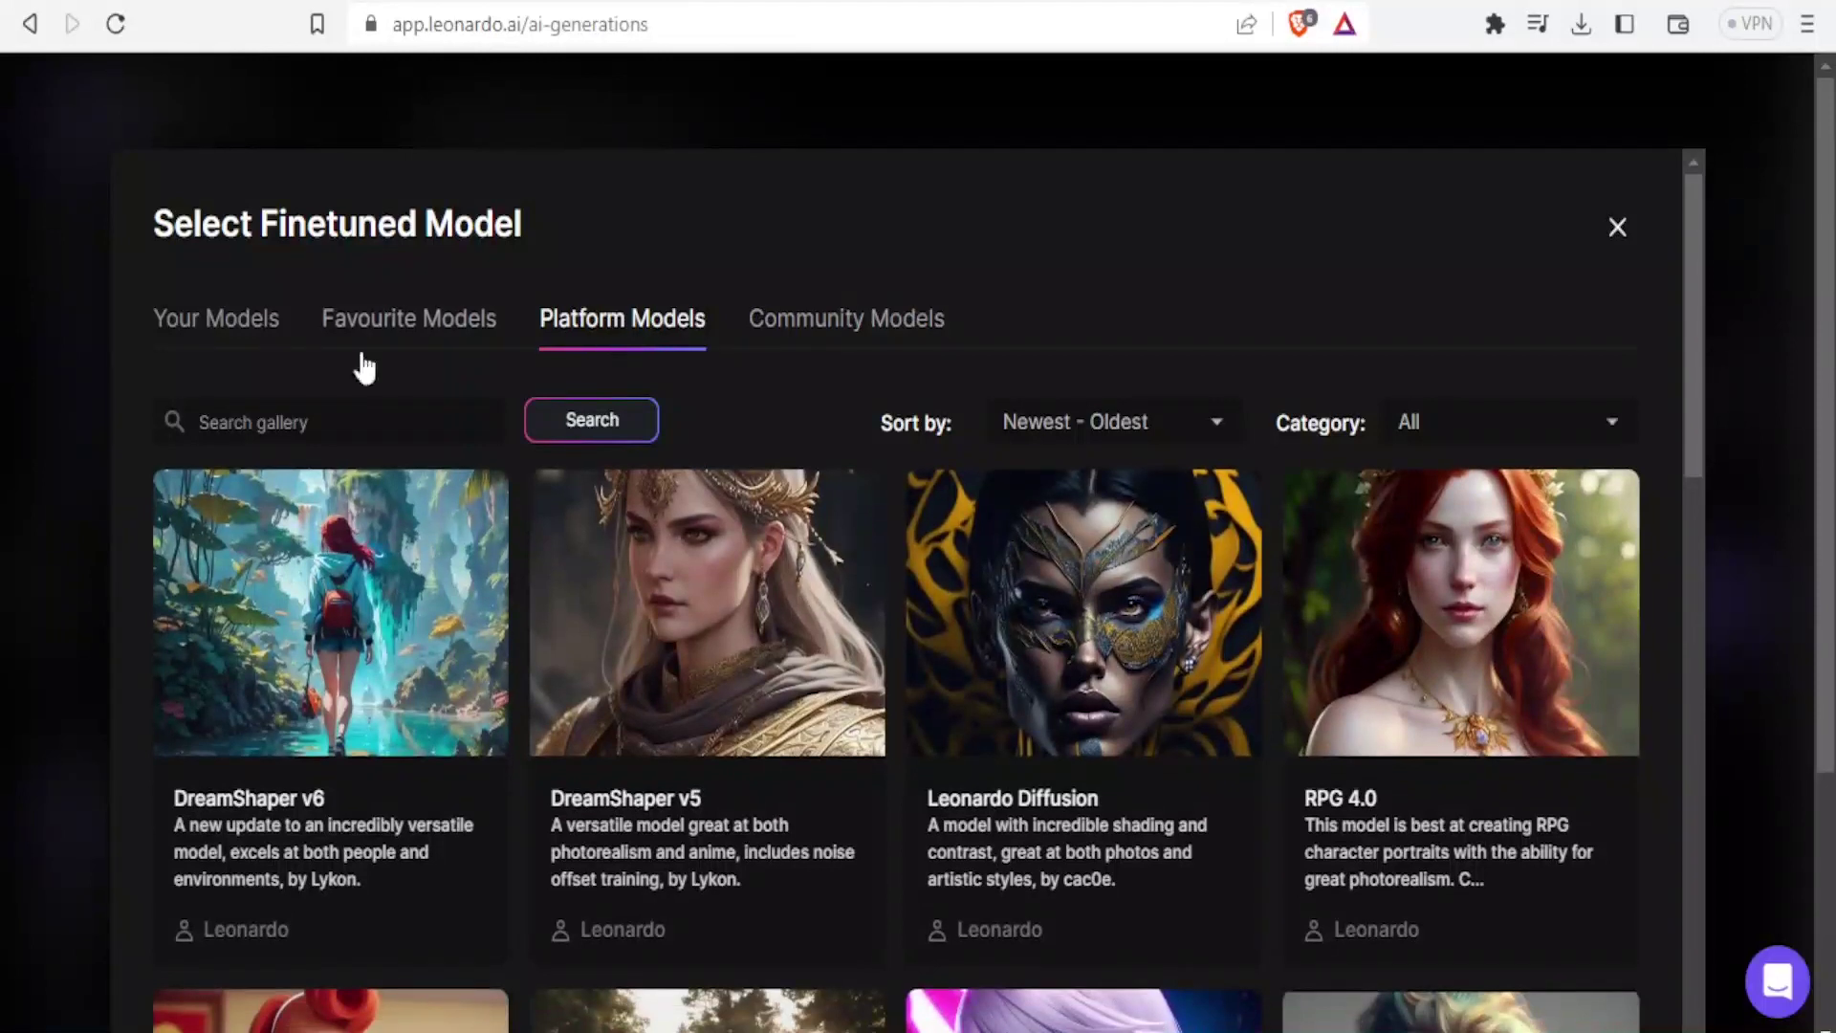
click(301, 426)
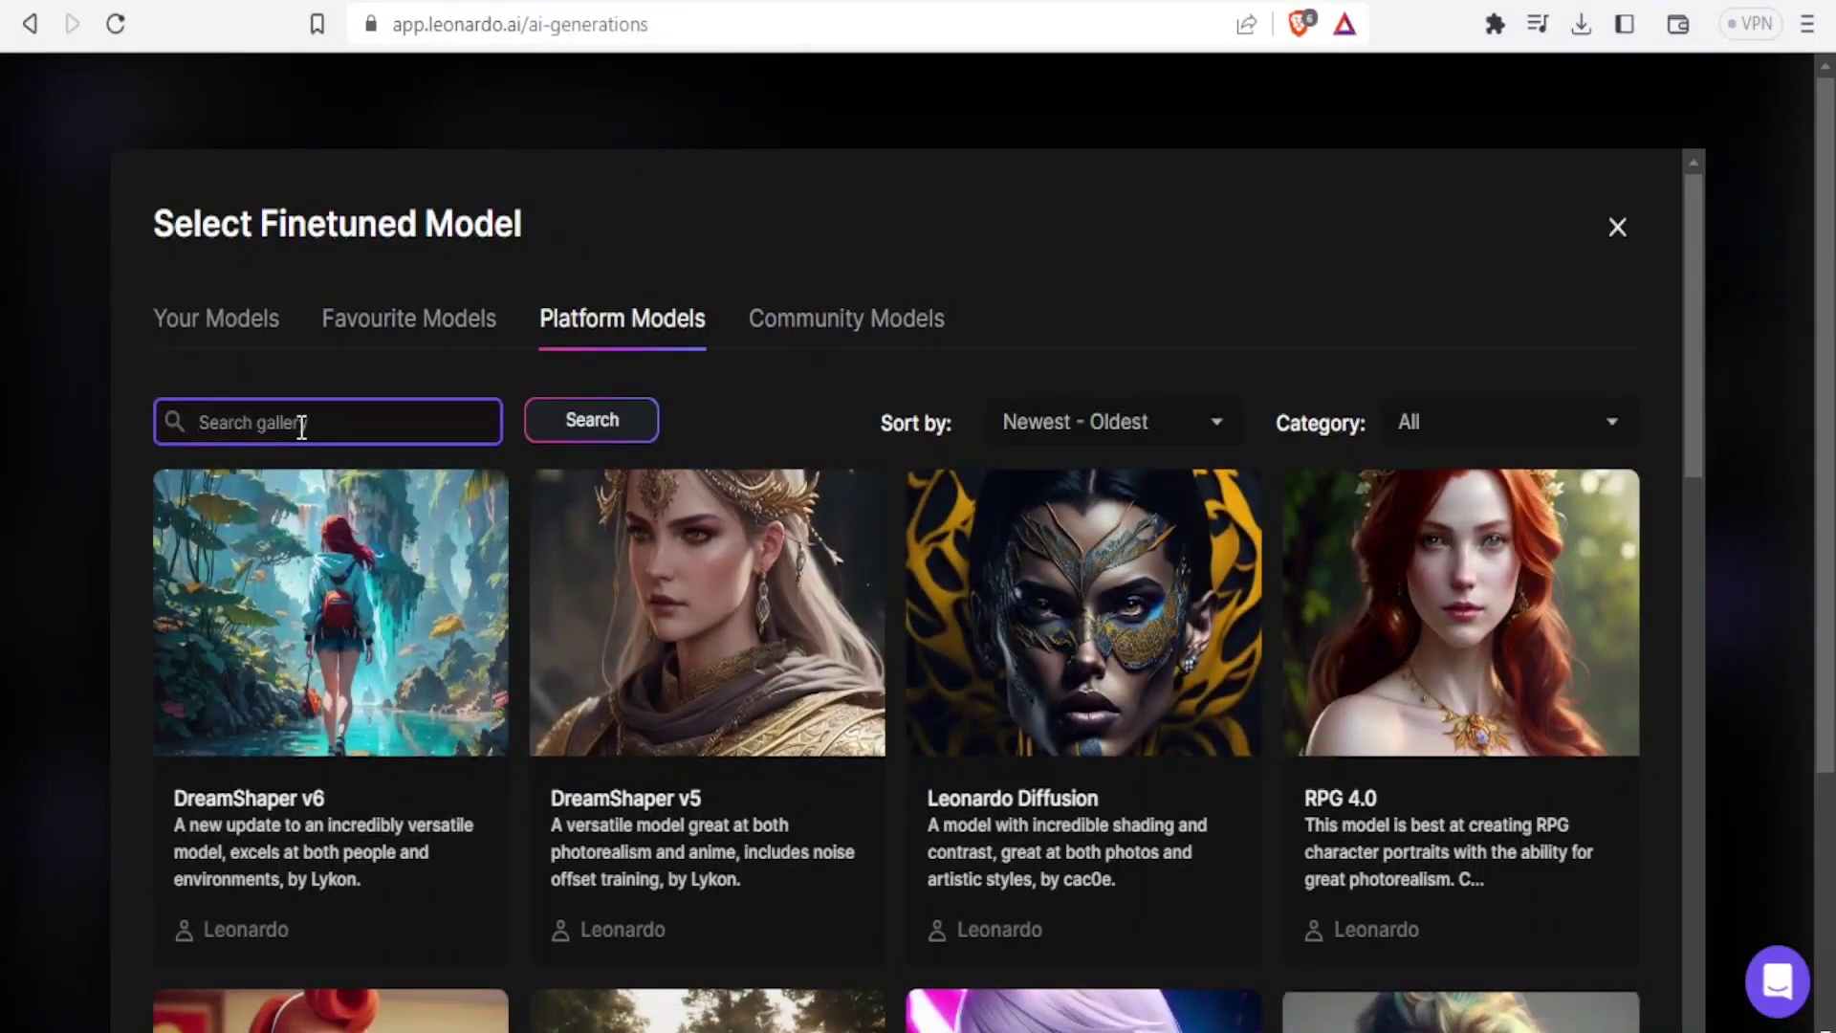
text(golden)
click(562, 420)
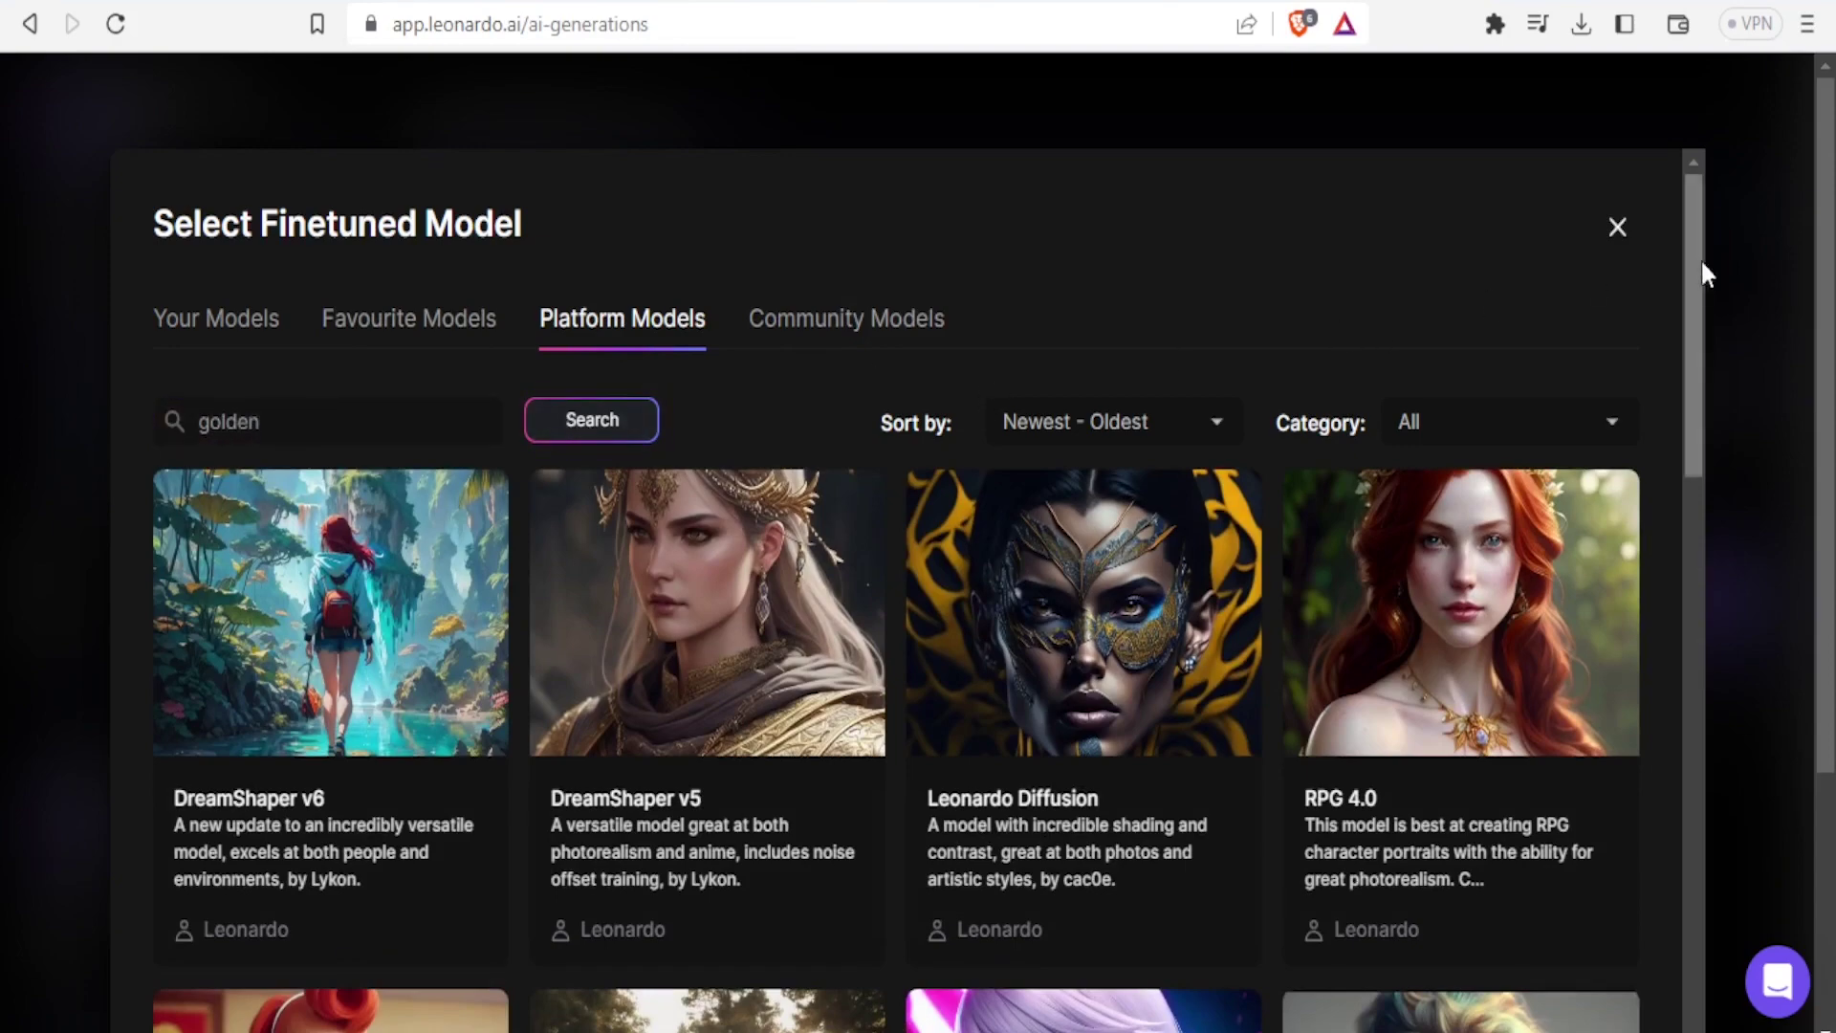
drag(1701, 274, 1691, 669)
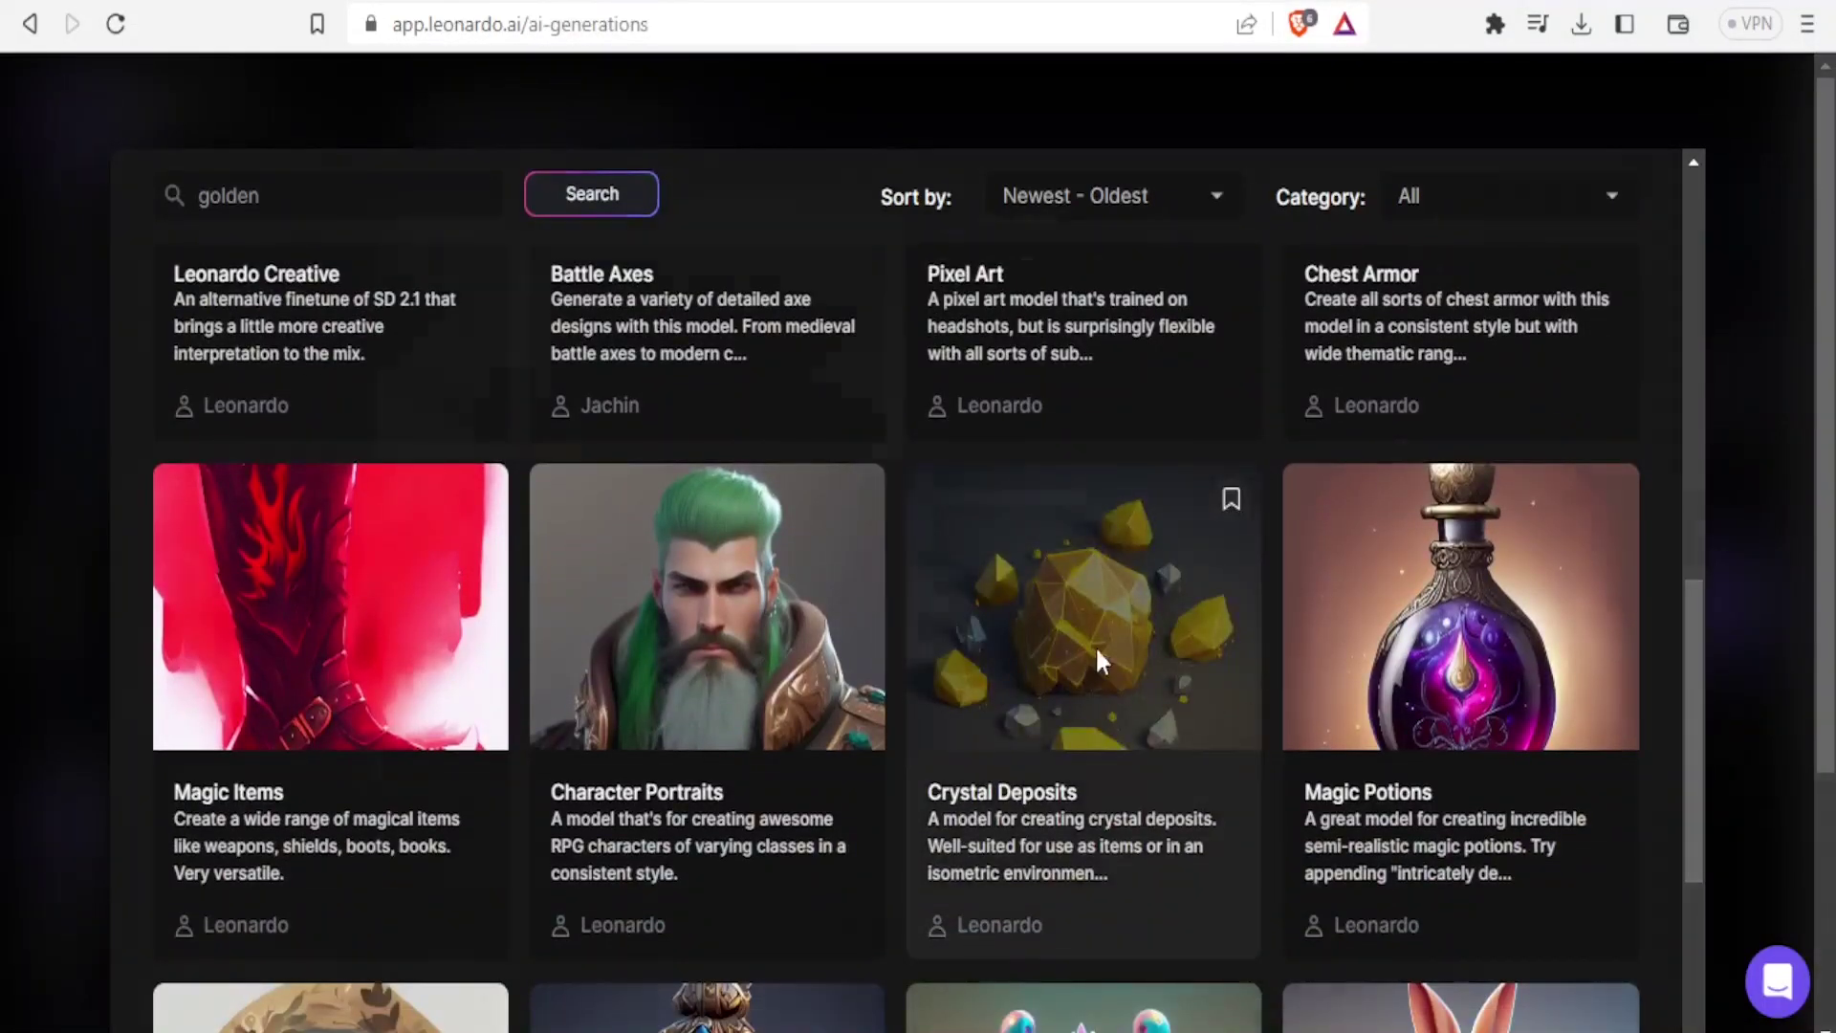
click(1099, 660)
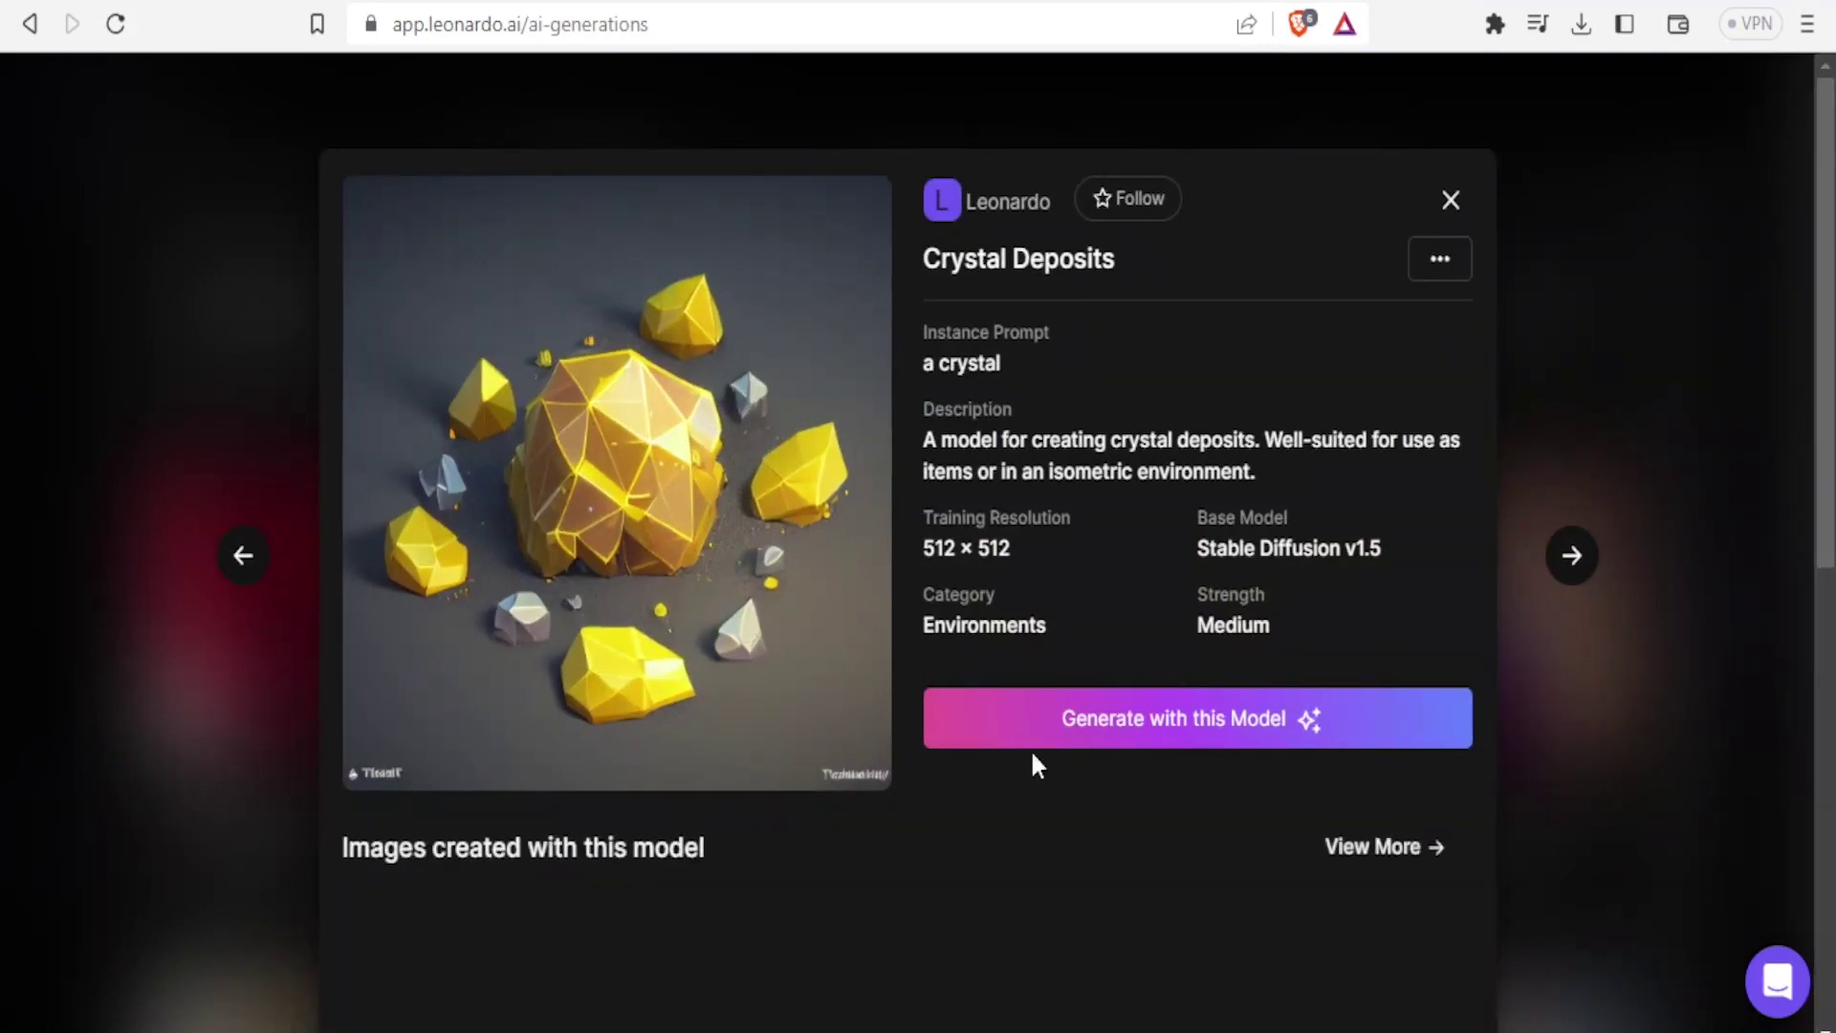
- Generate two 512×512 'A golden ring' images with the Crystal Deposits model
click(1126, 736)
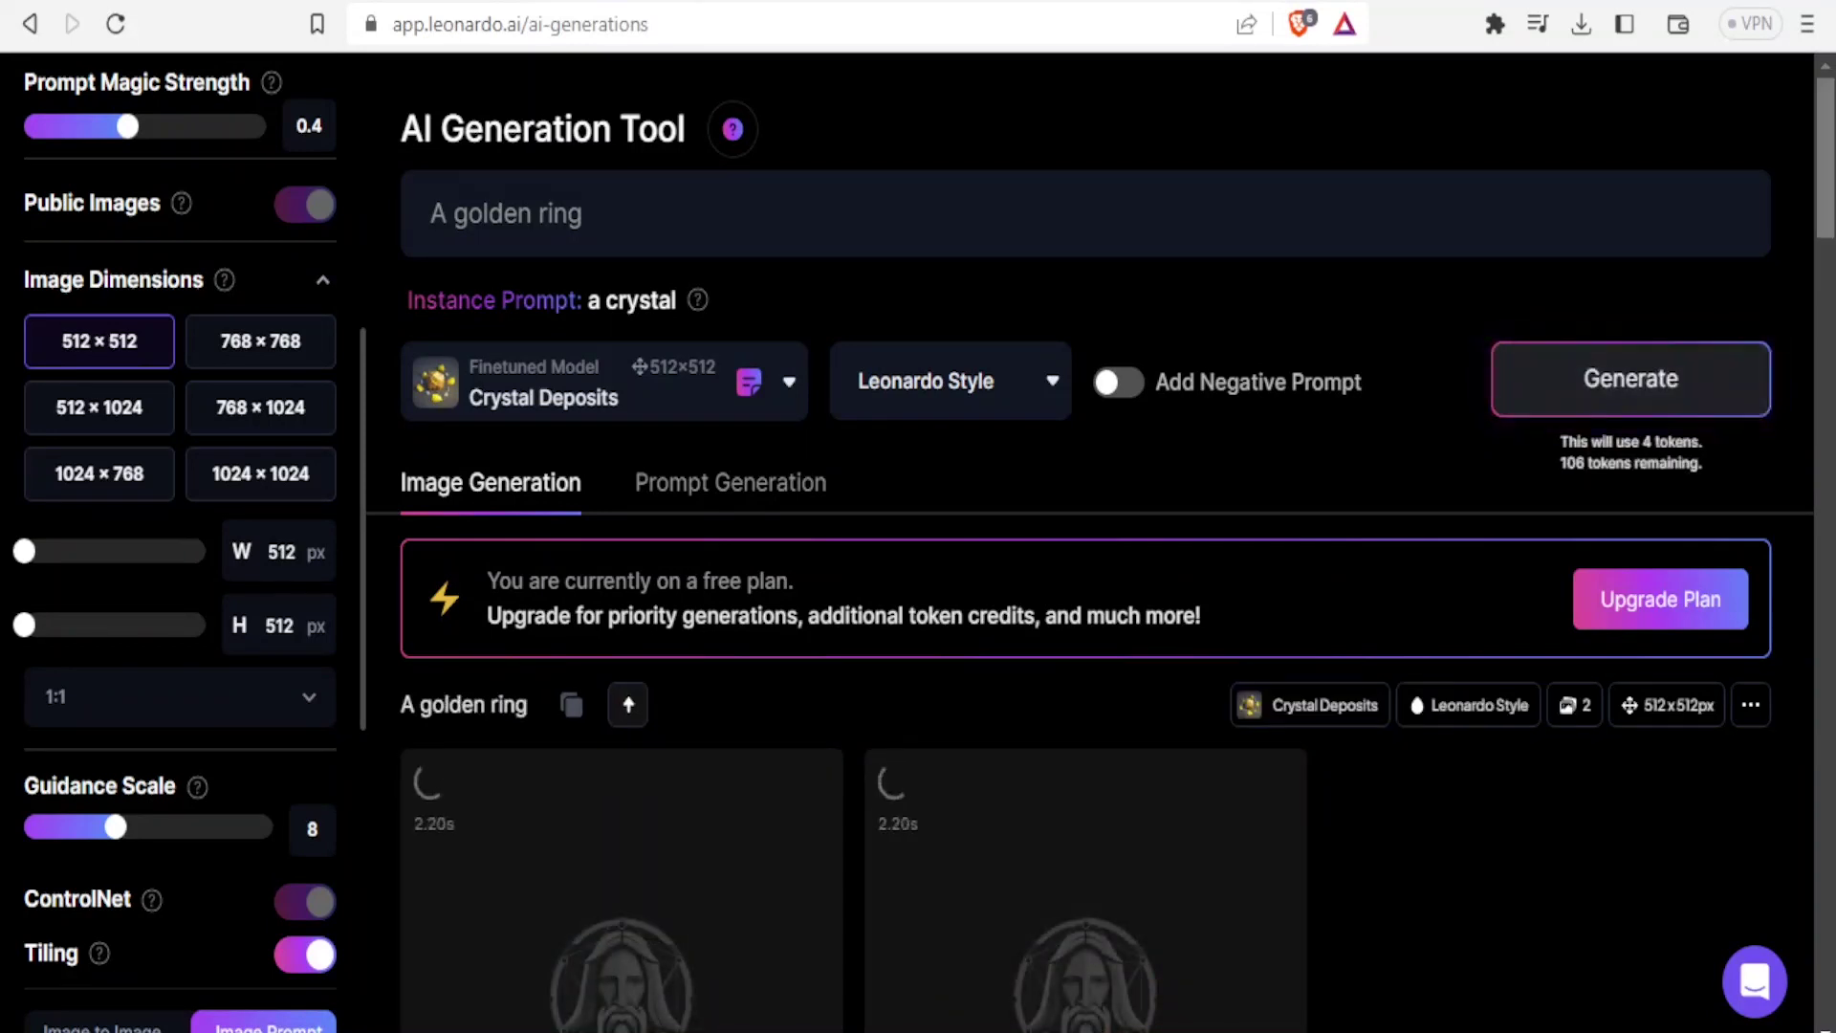
drag(1826, 196, 1826, 212)
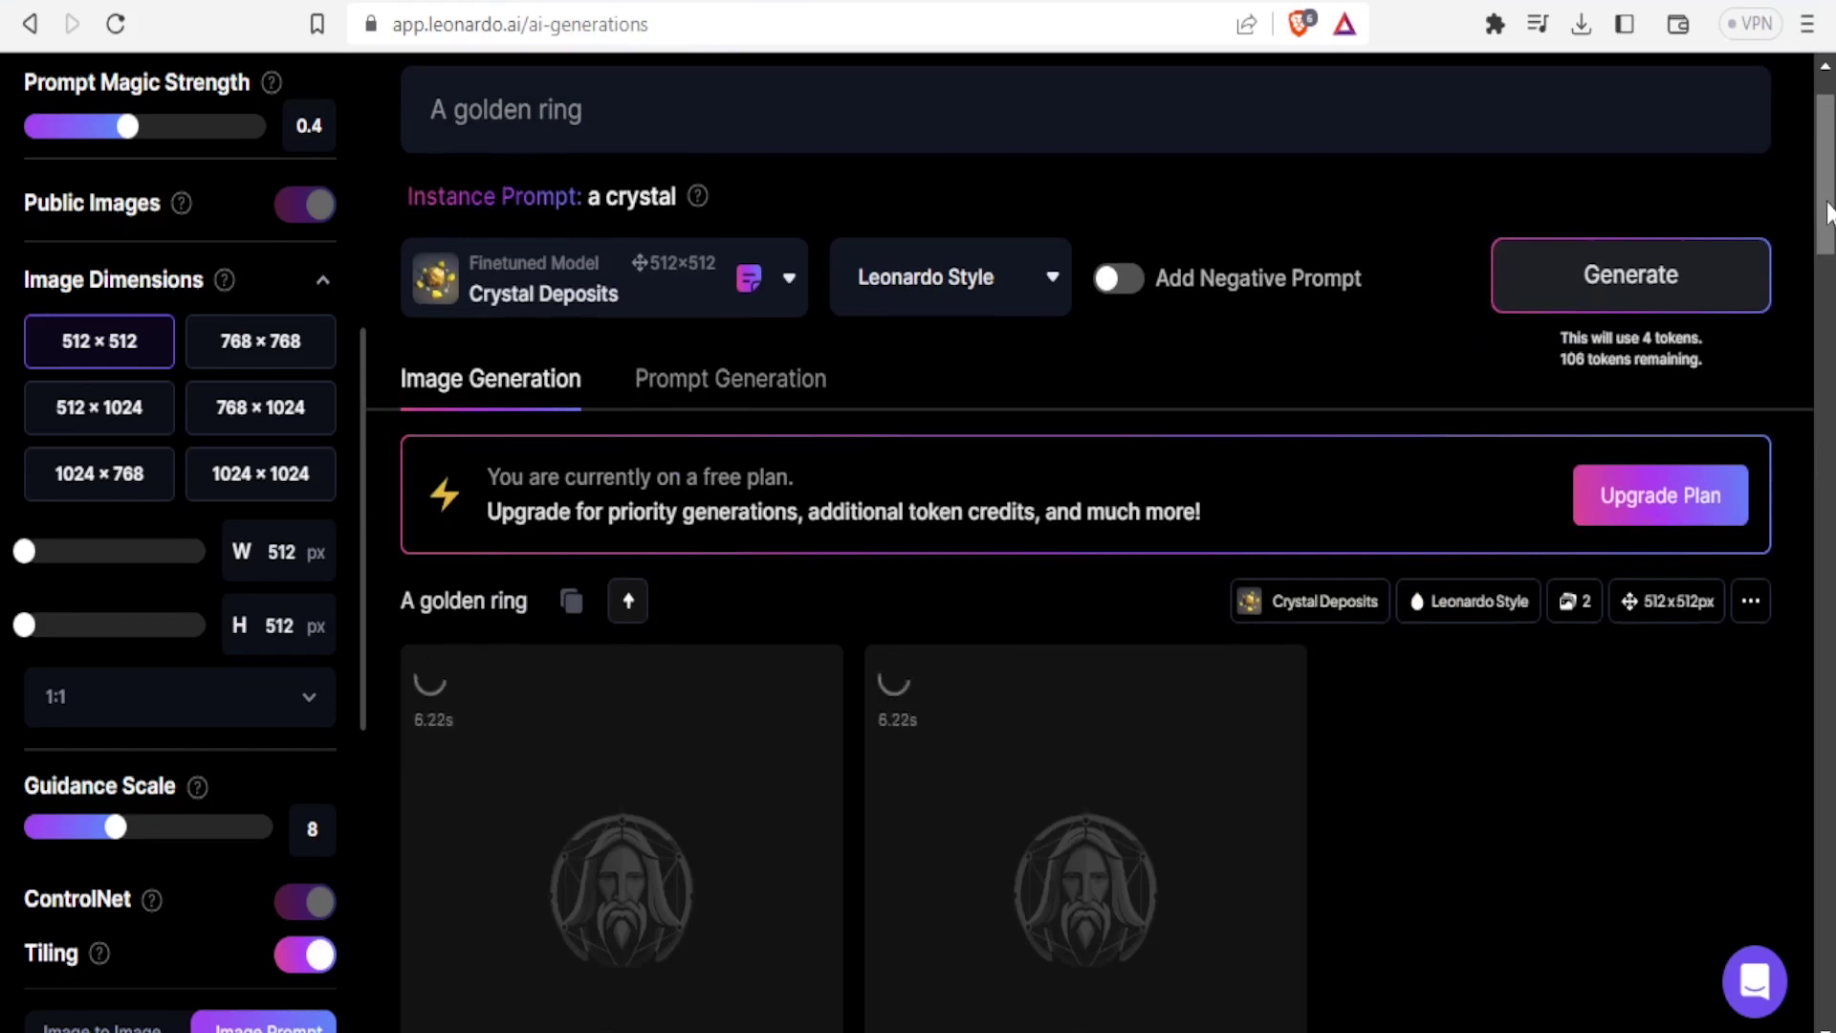
drag(1827, 213, 1826, 251)
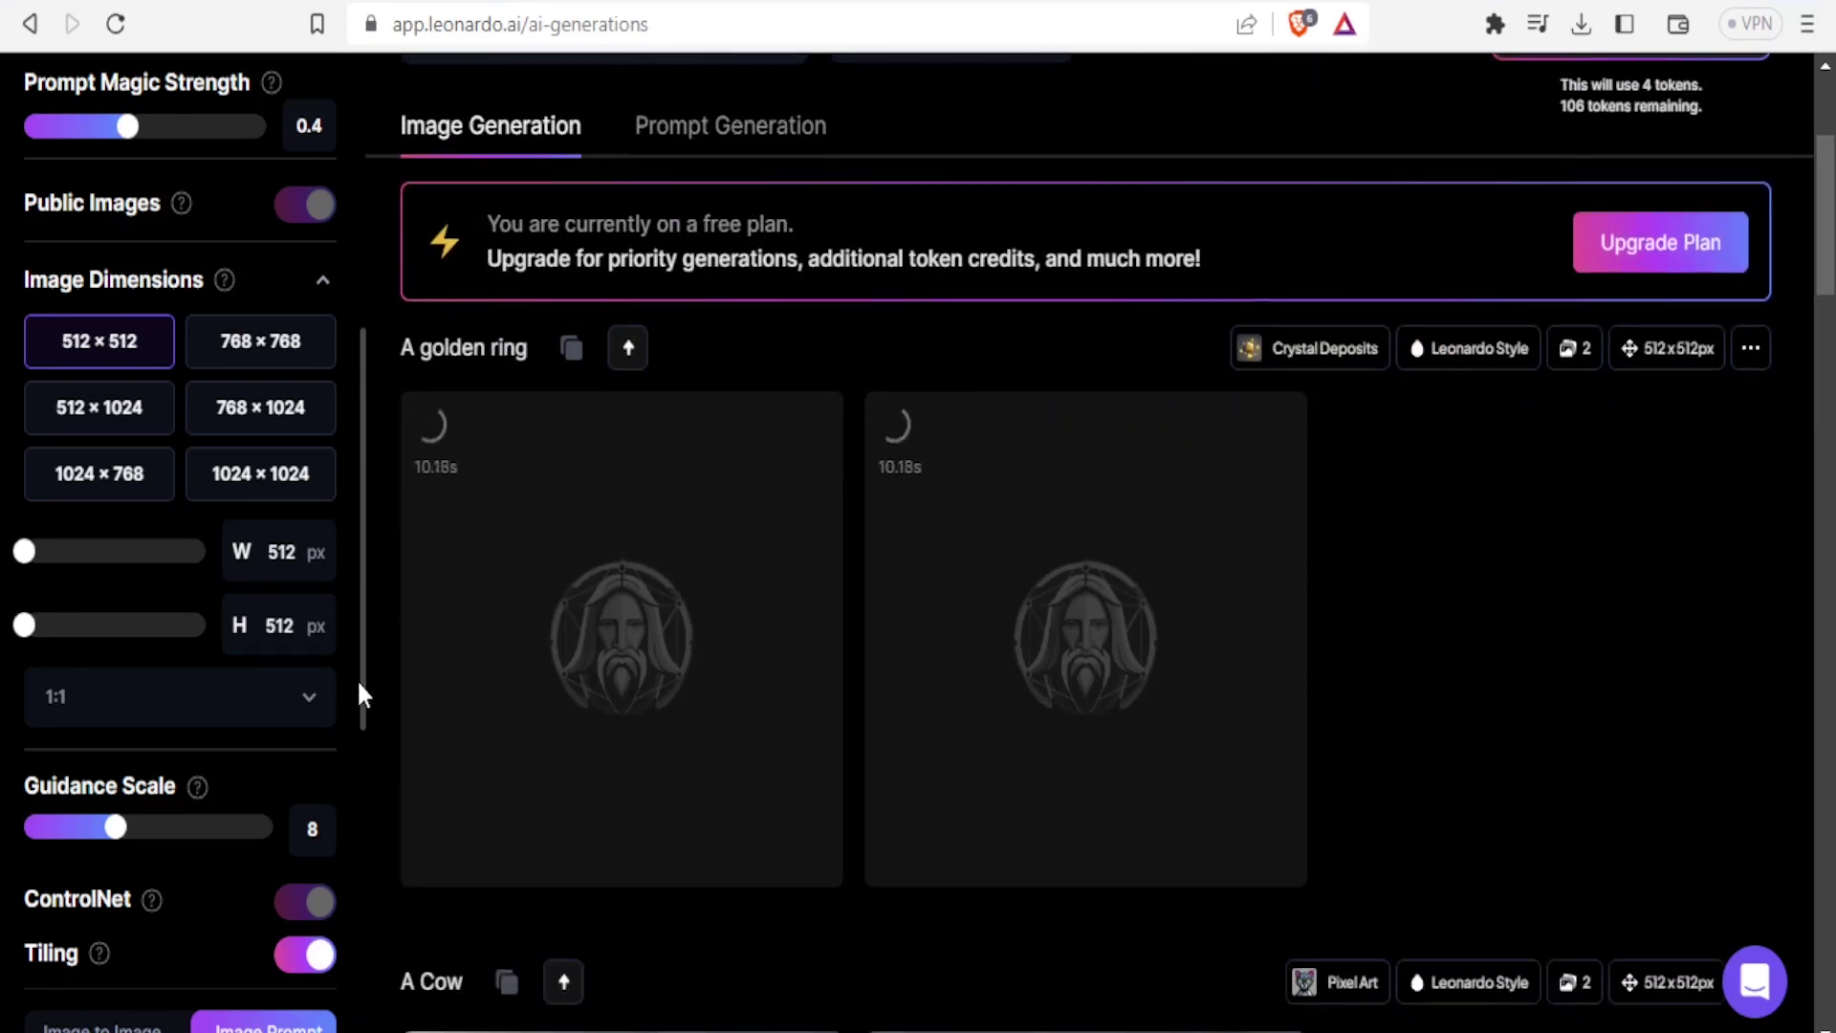
drag(358, 679, 321, 400)
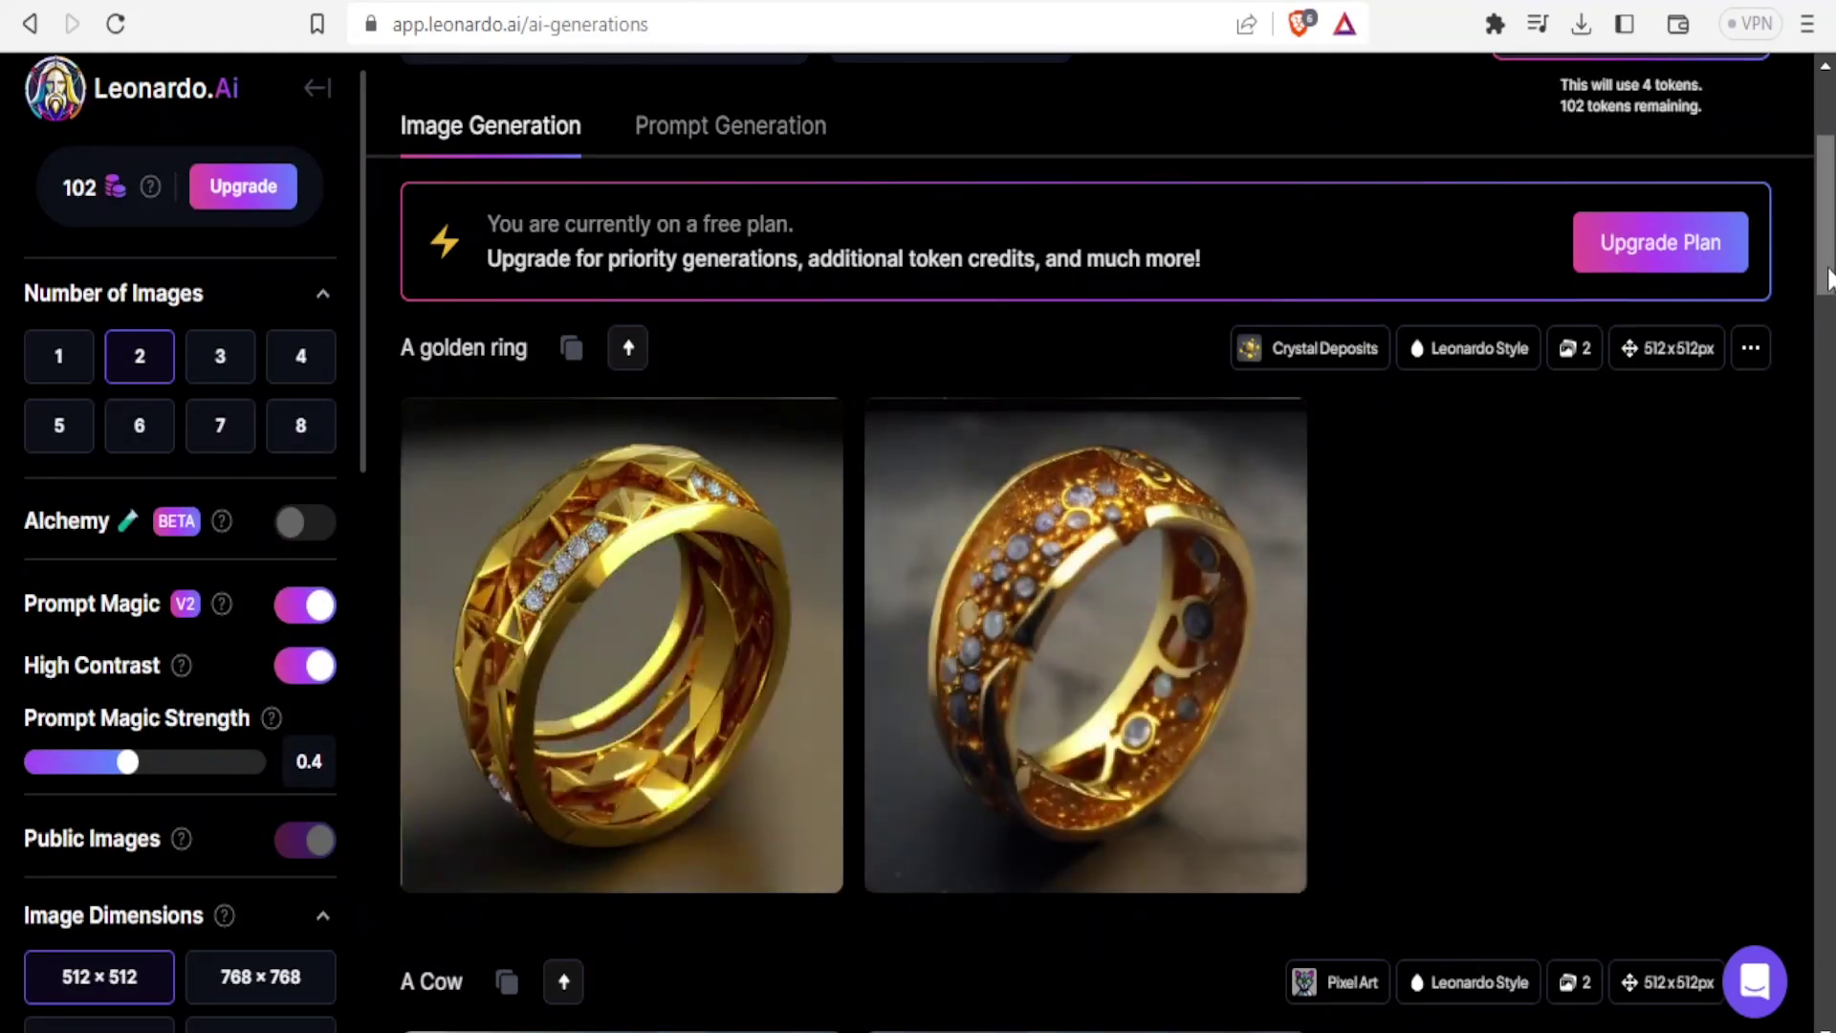
drag(1829, 277, 1828, 232)
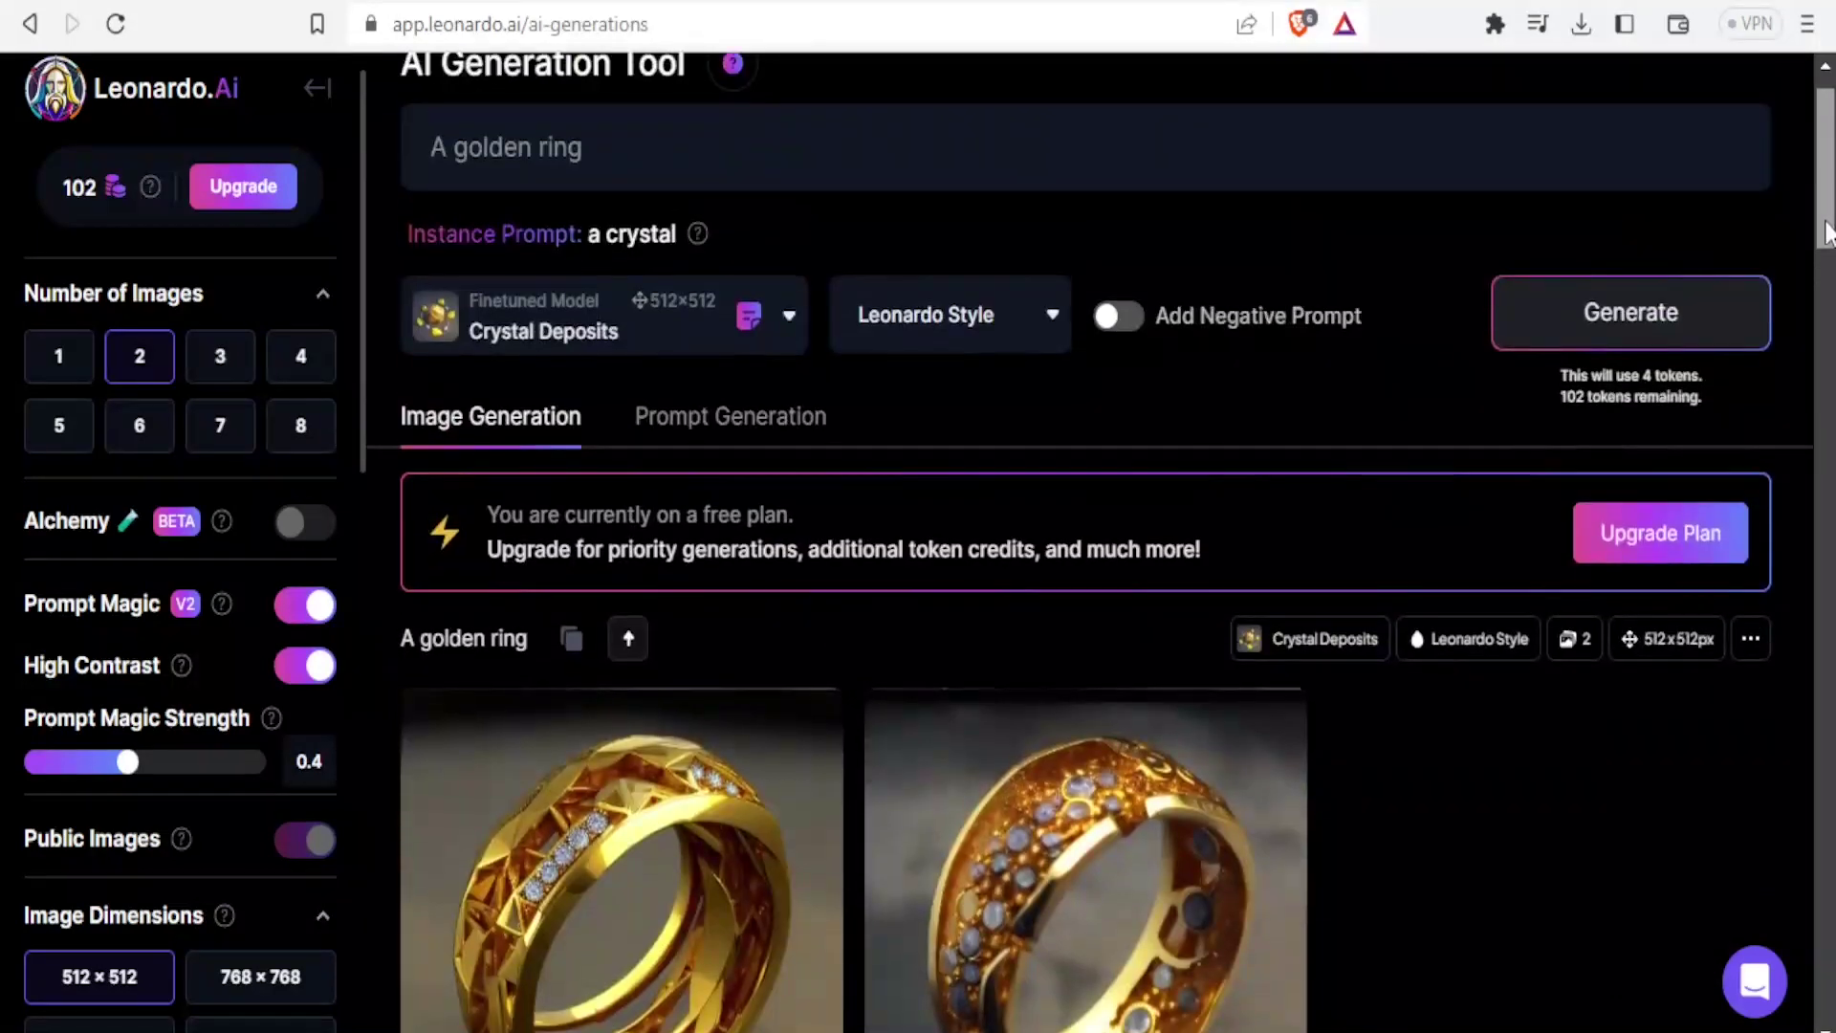
- Open the model list and scroll the generation history back past the rings and cows
click(797, 329)
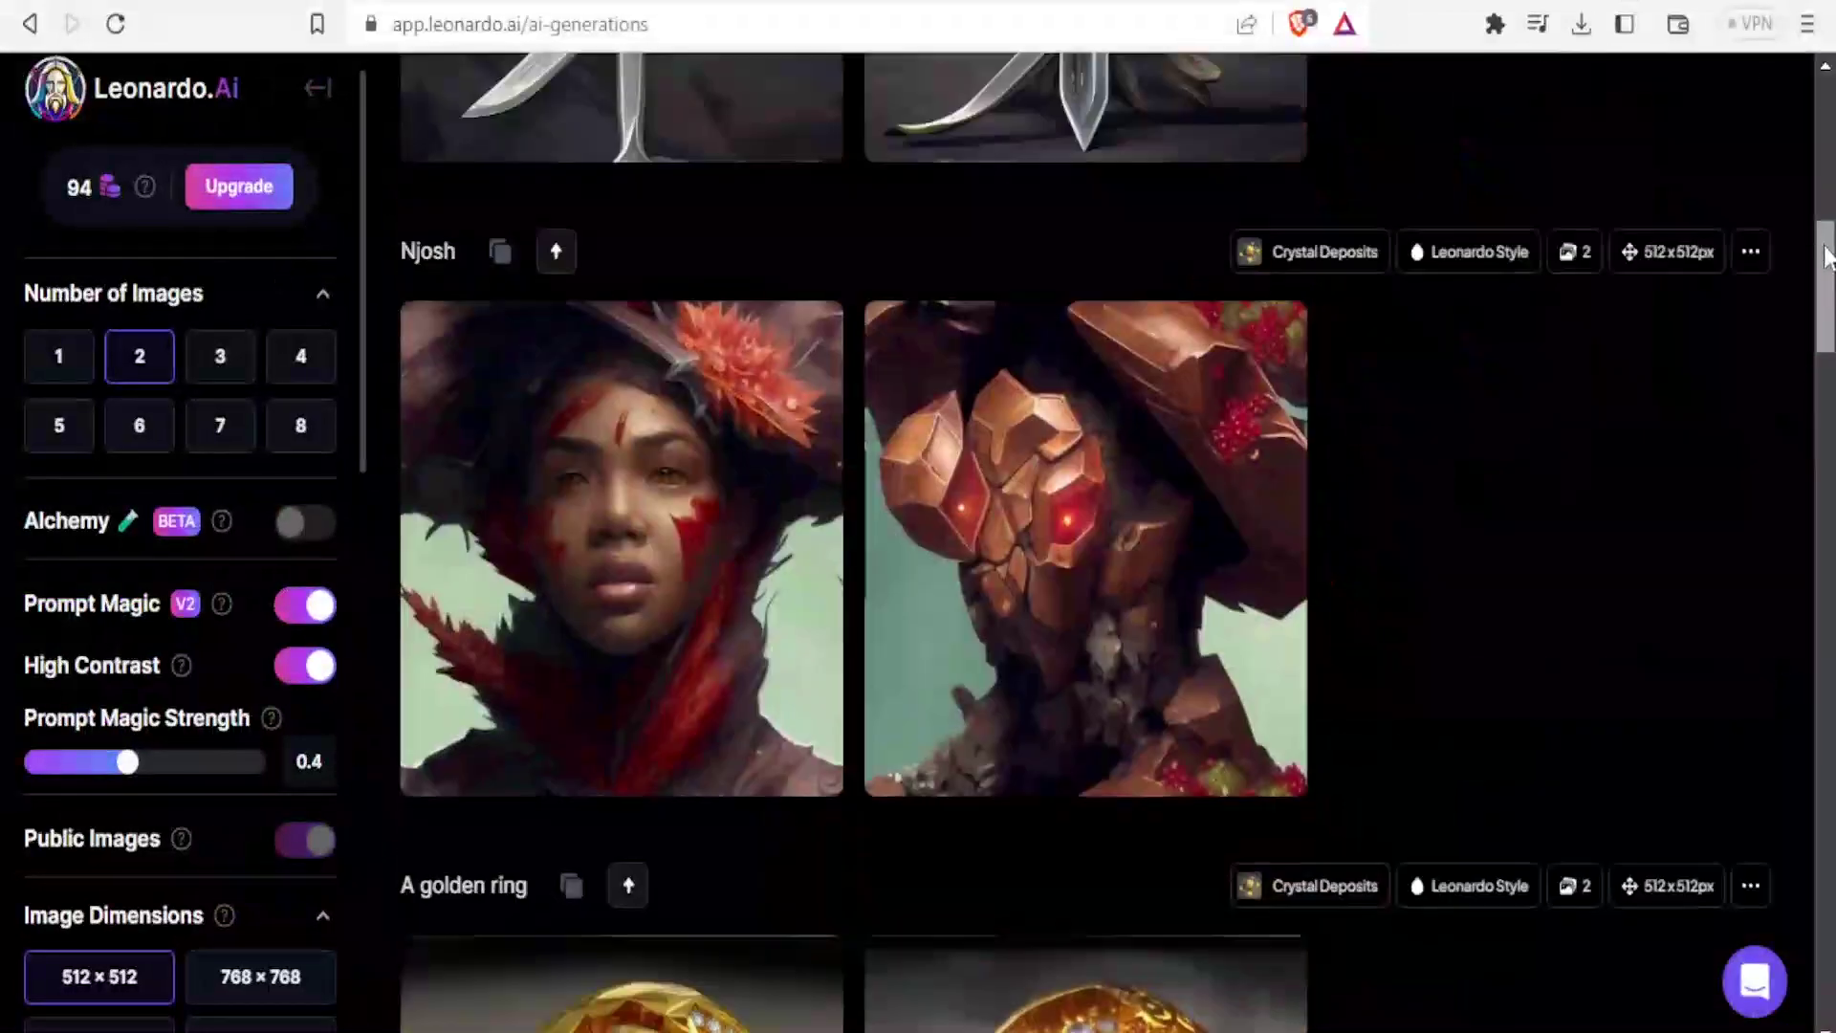
scroll(1826, 227, up, 4)
drag(1826, 228, 1829, 277)
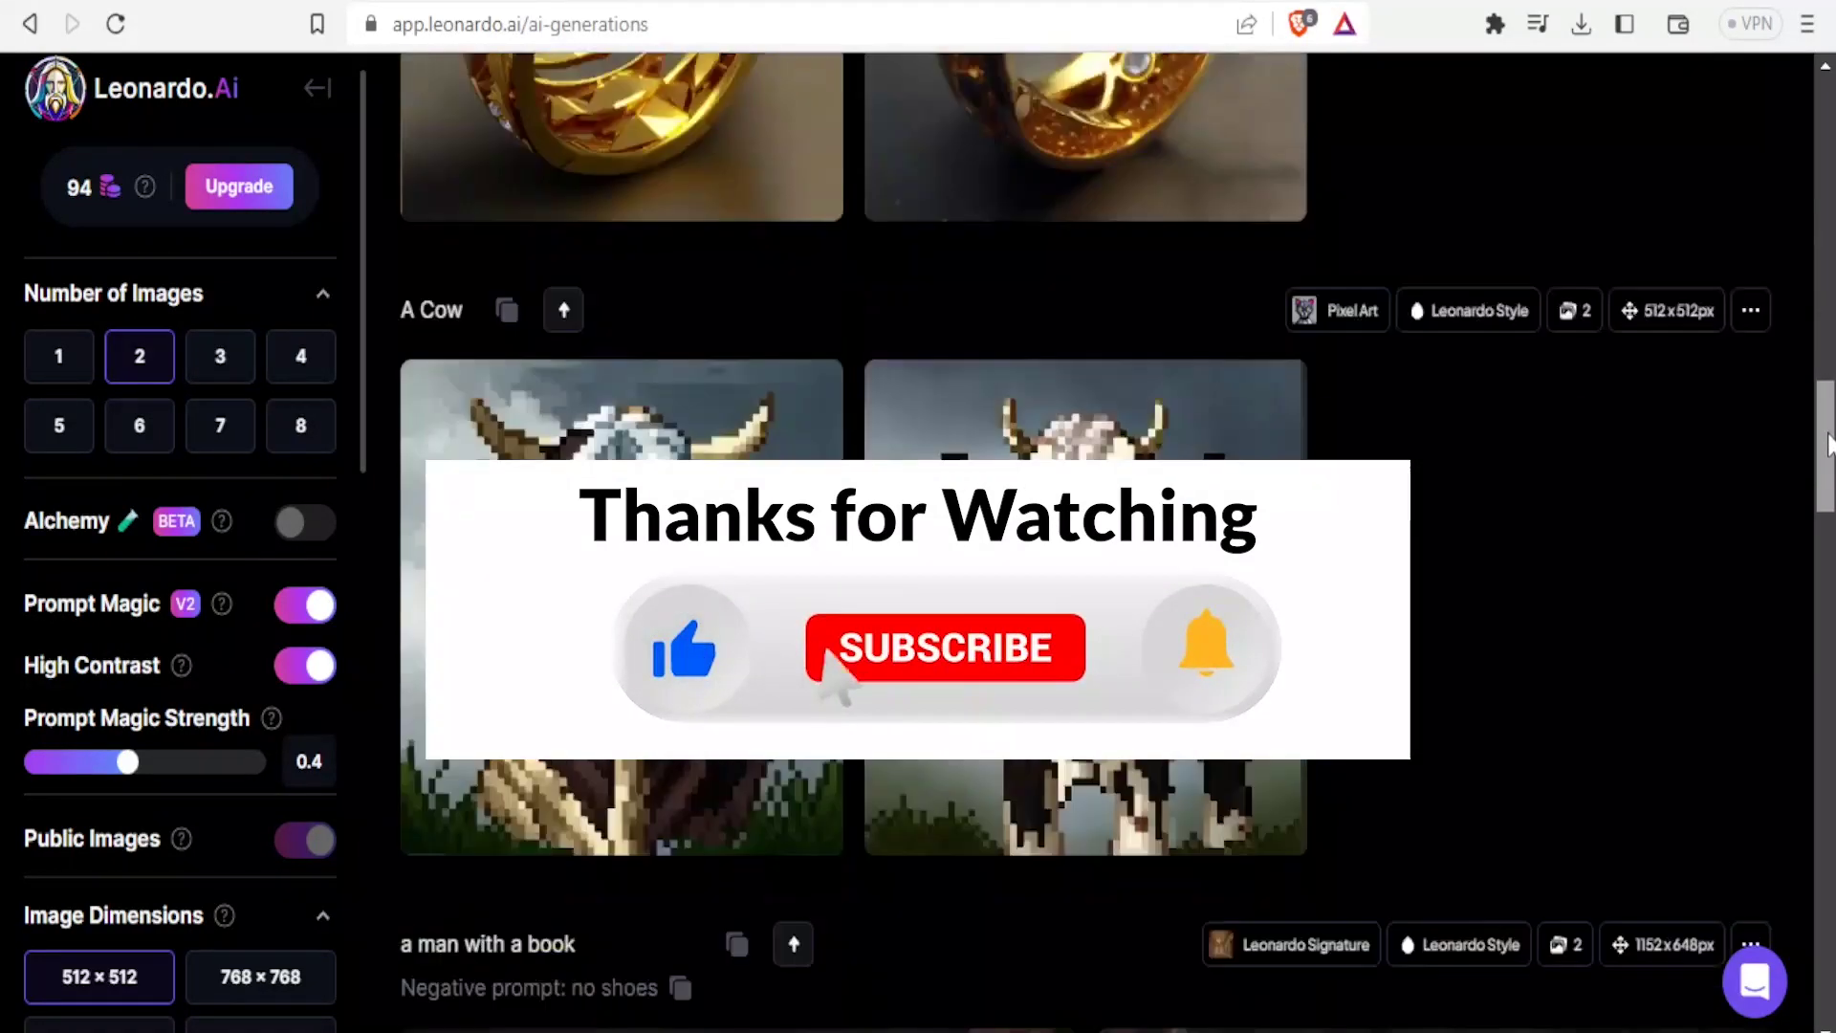